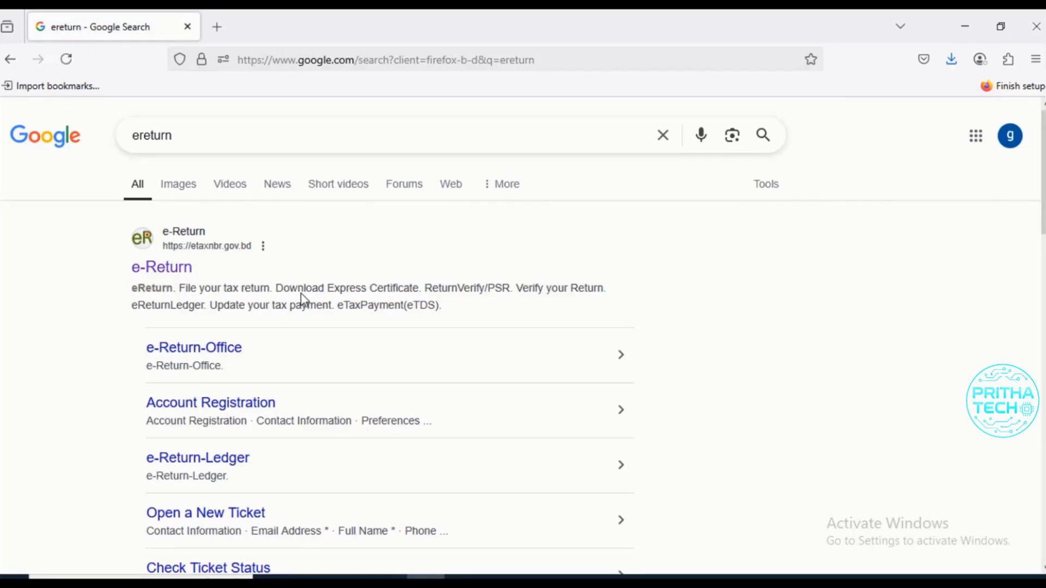
- Open the e-Return site from the search results and proceed to the eReturn sign-in page as an already registered taxpayer
click(178, 279)
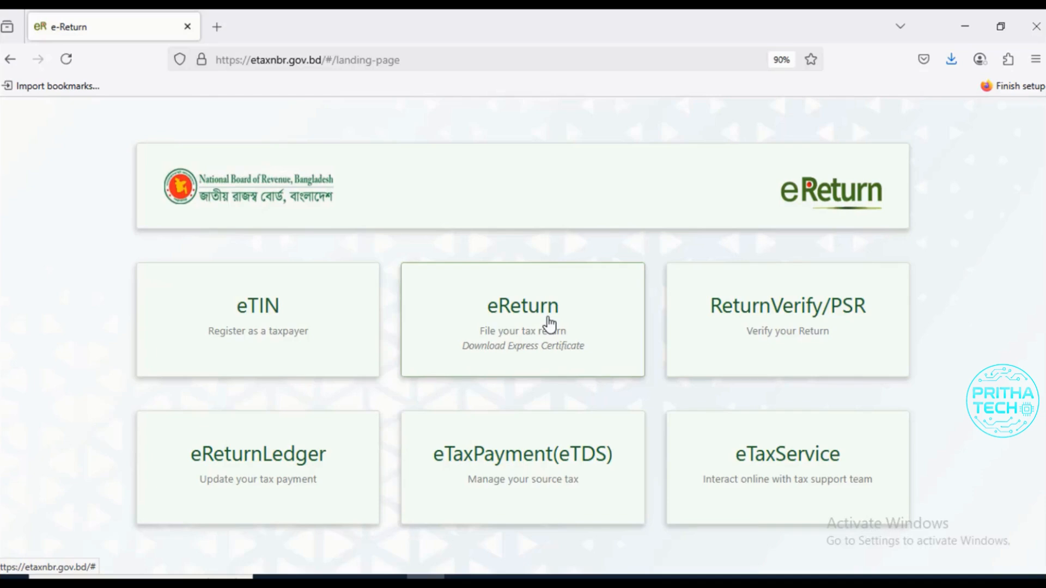
click(550, 324)
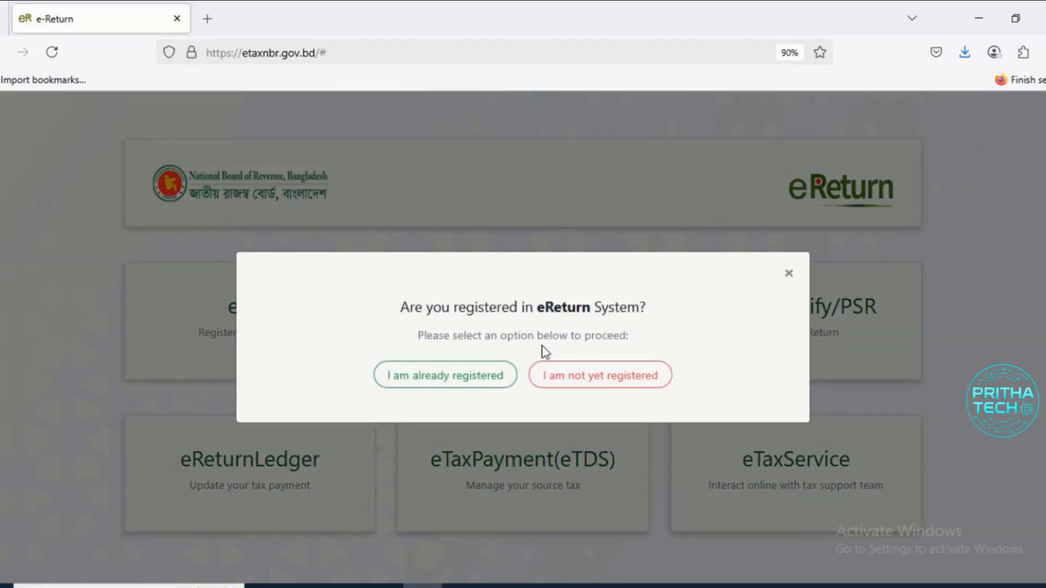
click(467, 390)
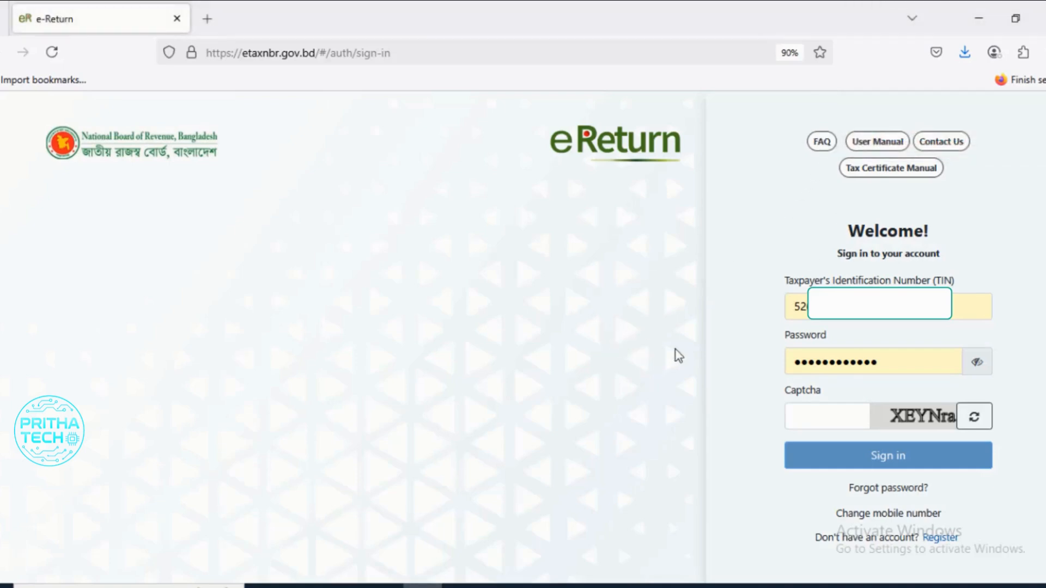
- Fill in the captcha code and sign in to the taxpayer account with the prefilled TIN and password
click(895, 308)
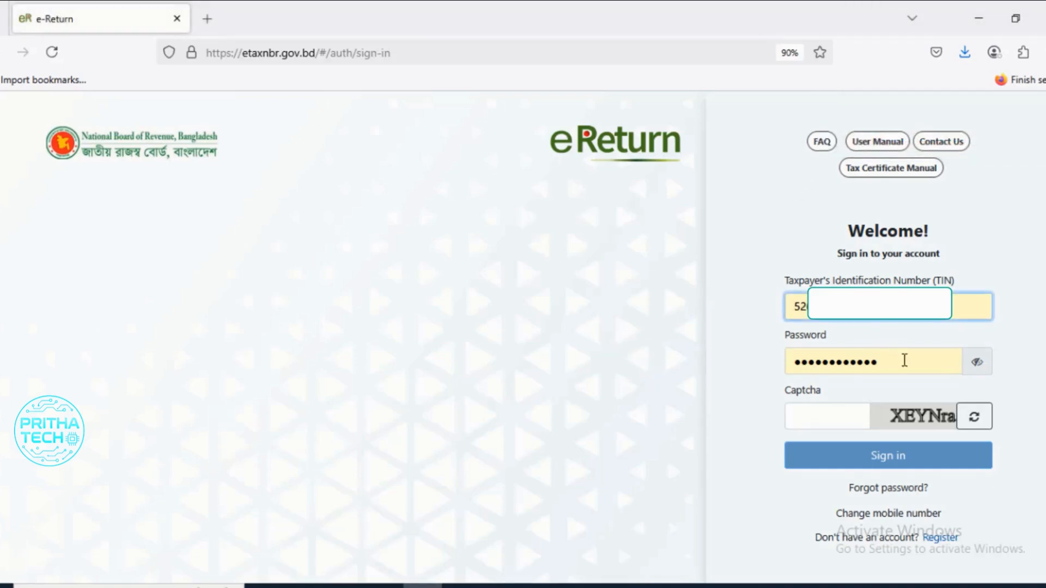
click(911, 364)
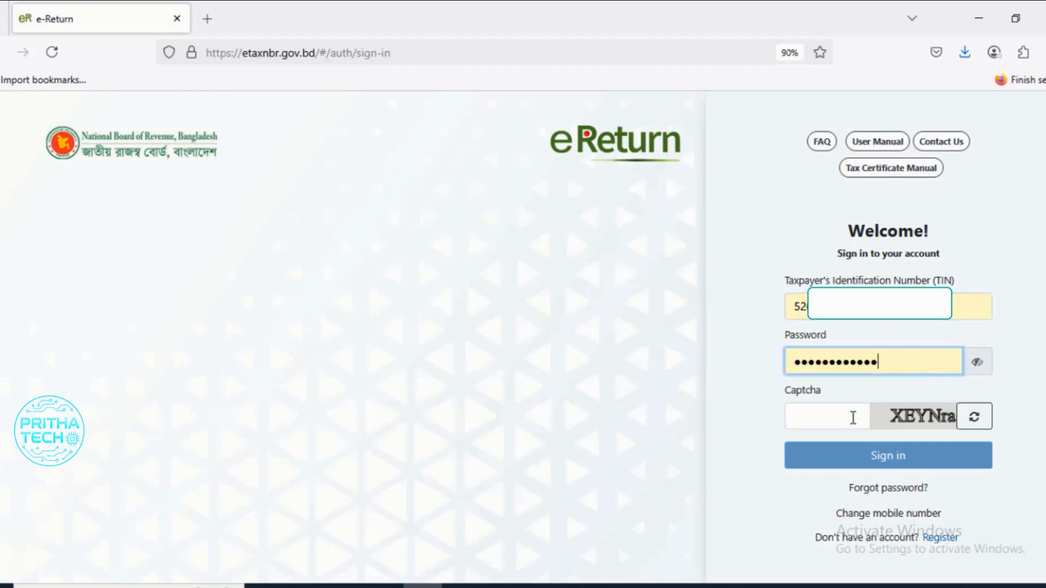
click(839, 420)
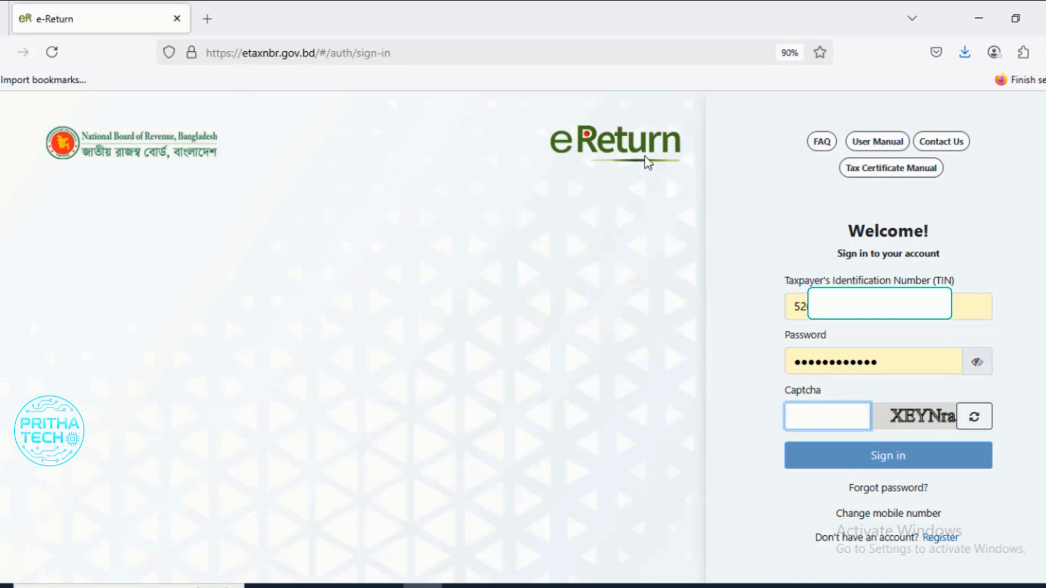
text(XEYNra)
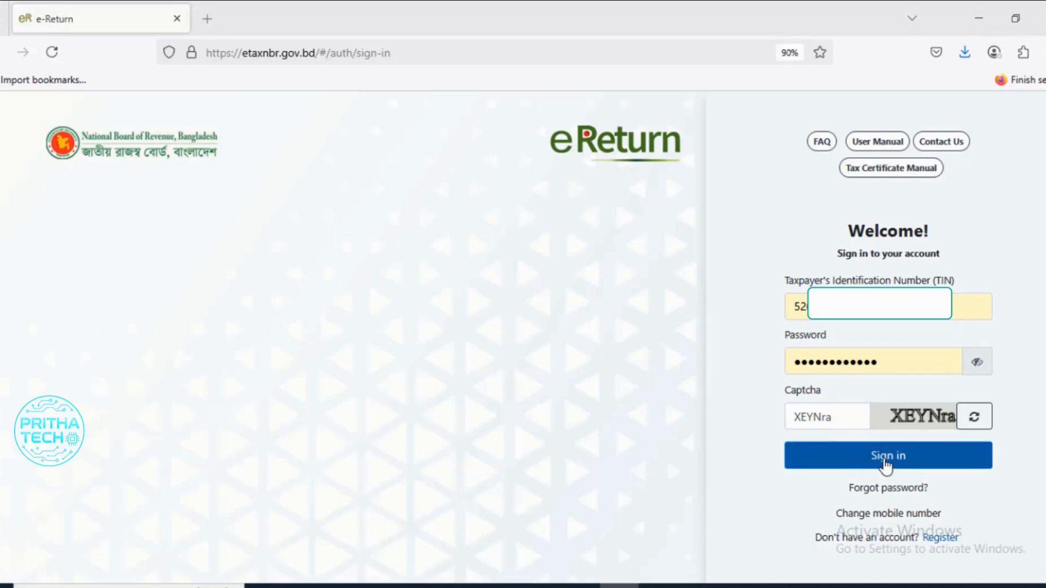
click(885, 463)
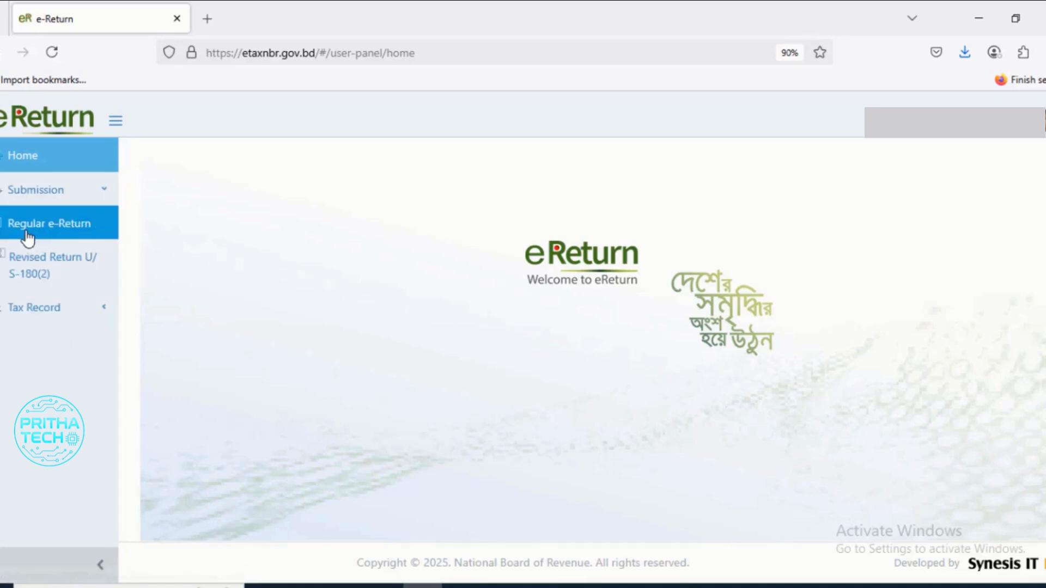
- Open the Regular e-Return, check the assessment information and heads of income, and save them to continue
click(57, 234)
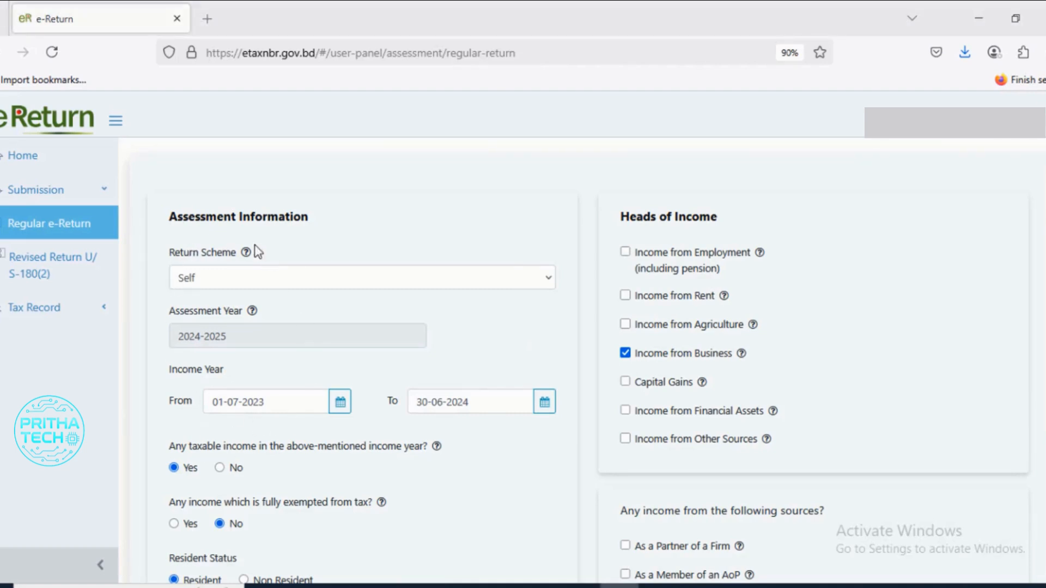
scroll(251, 474, down, 2)
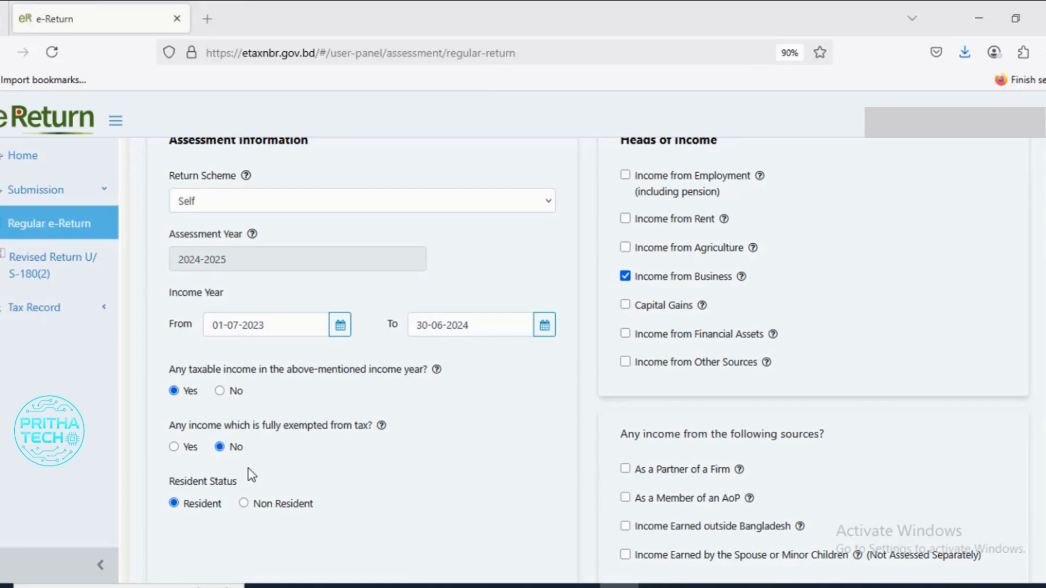
scroll(250, 475, up, 2)
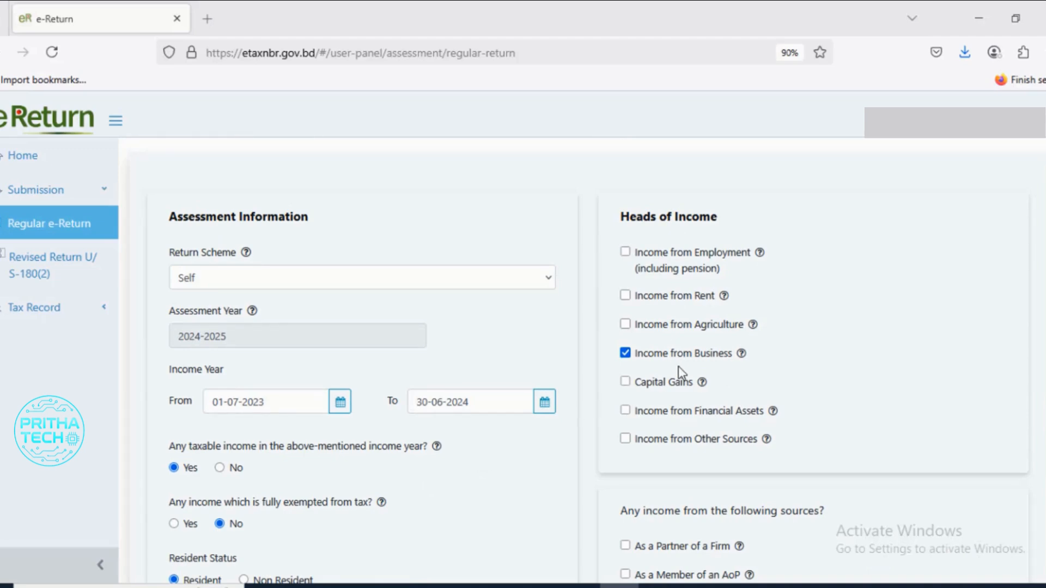
scroll(760, 438, down, 2)
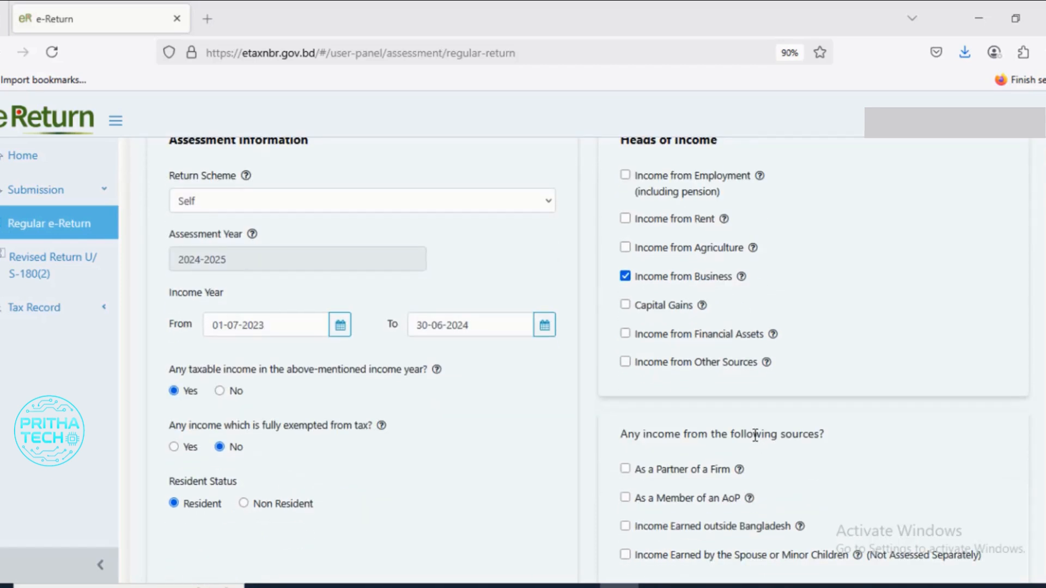
scroll(754, 435, up, 2)
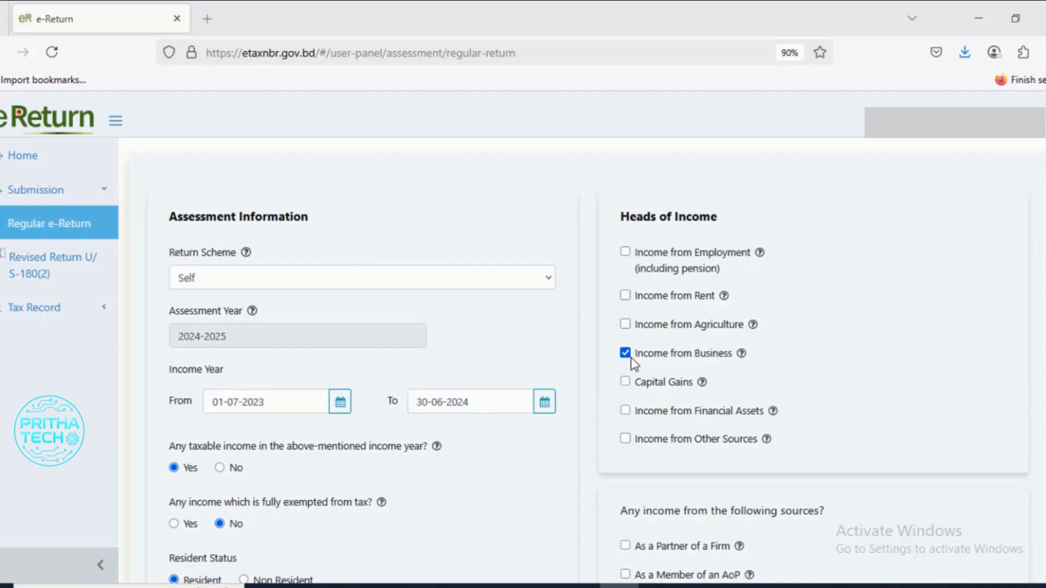
scroll(723, 409, down, 3)
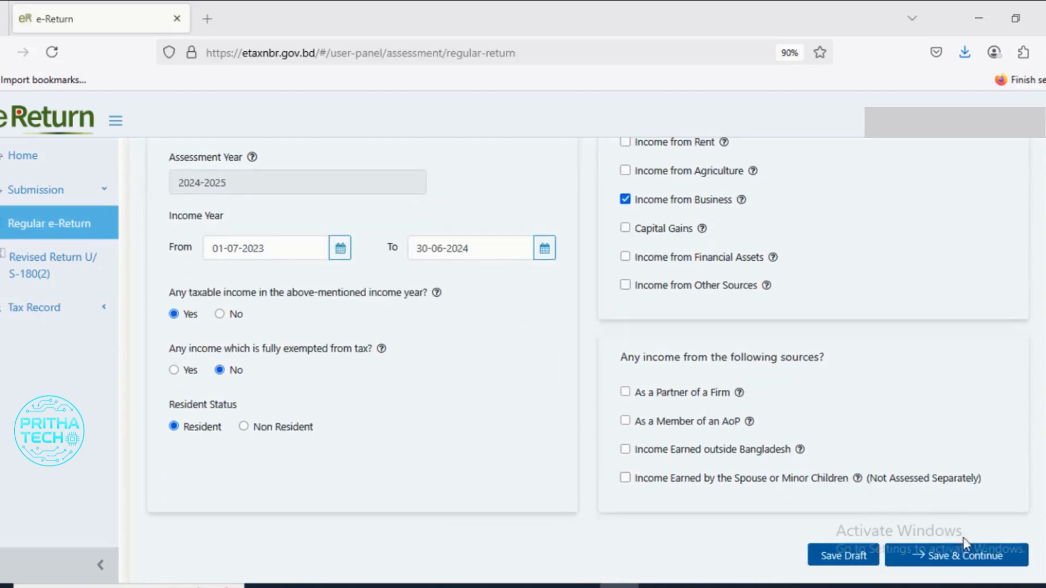
click(959, 567)
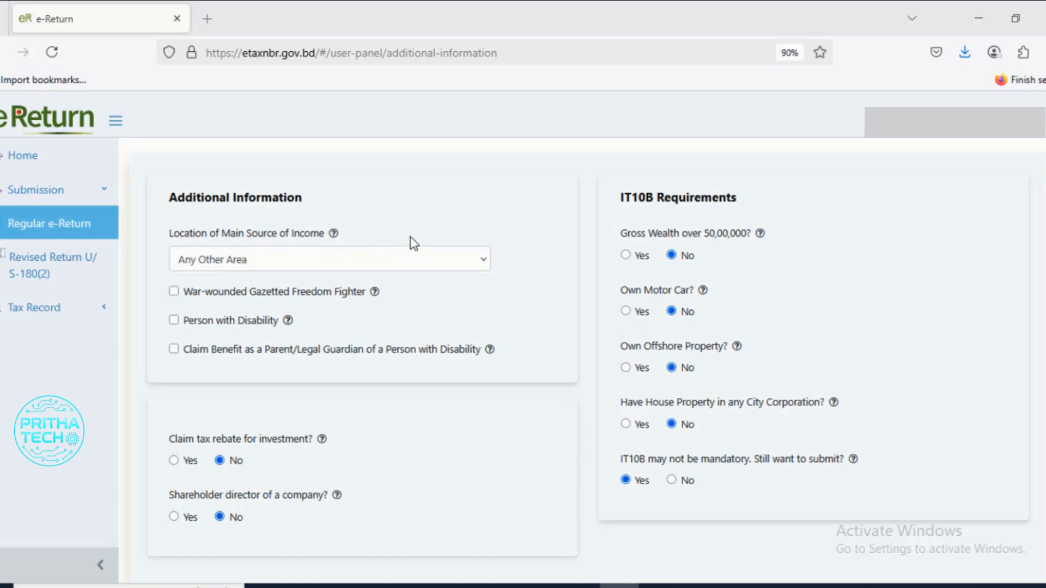
- Choose Any Other Area as the location of the main source of income and save the additional information to continue
click(462, 262)
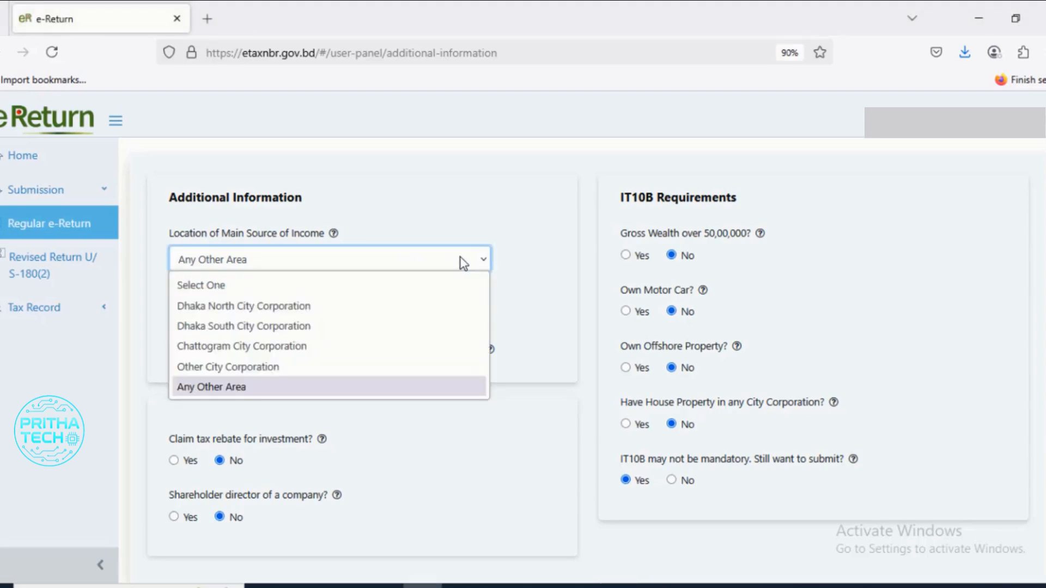
click(258, 388)
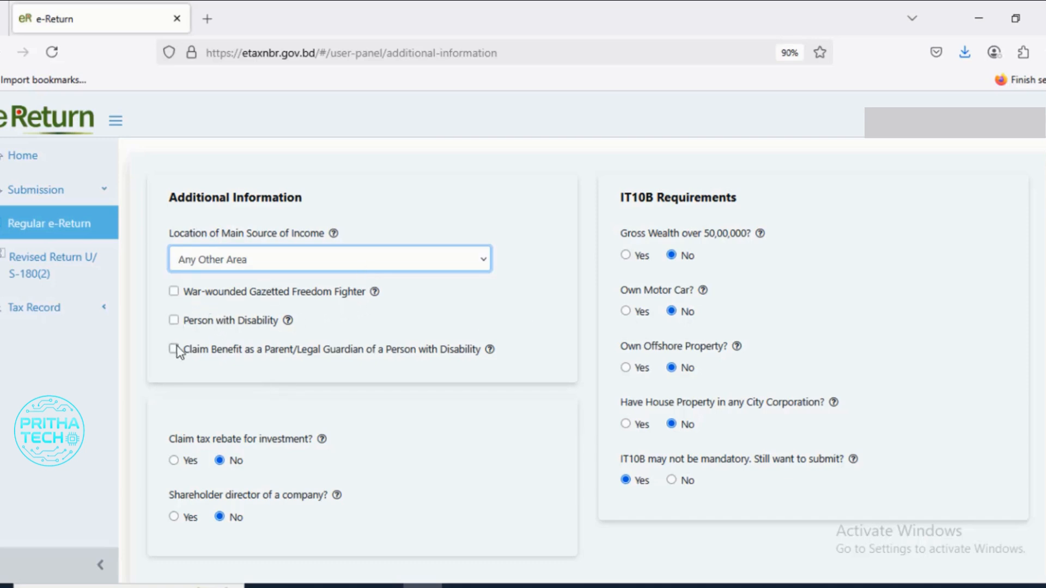
scroll(274, 396, down, 2)
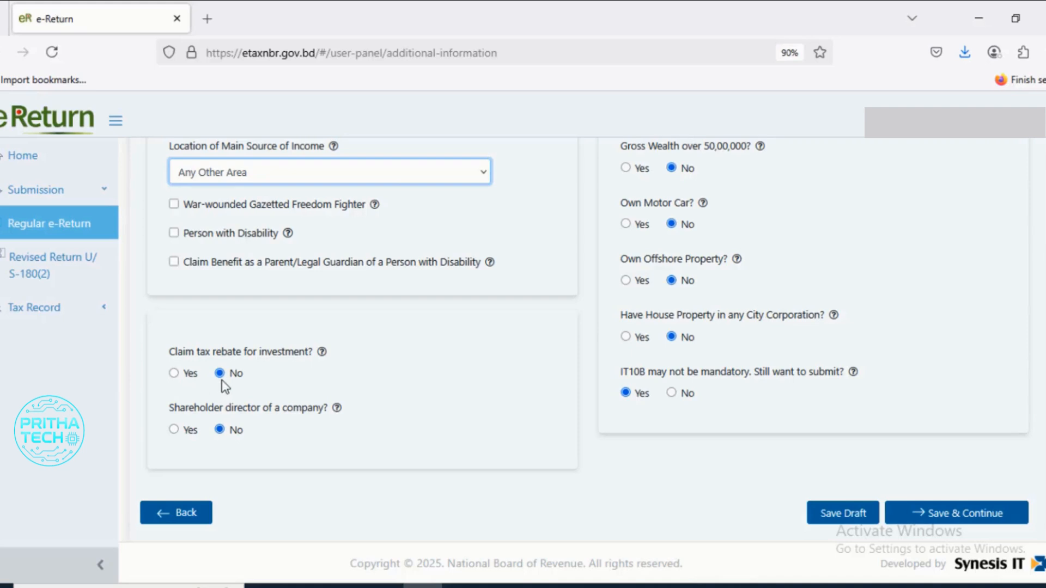
scroll(248, 397, up, 3)
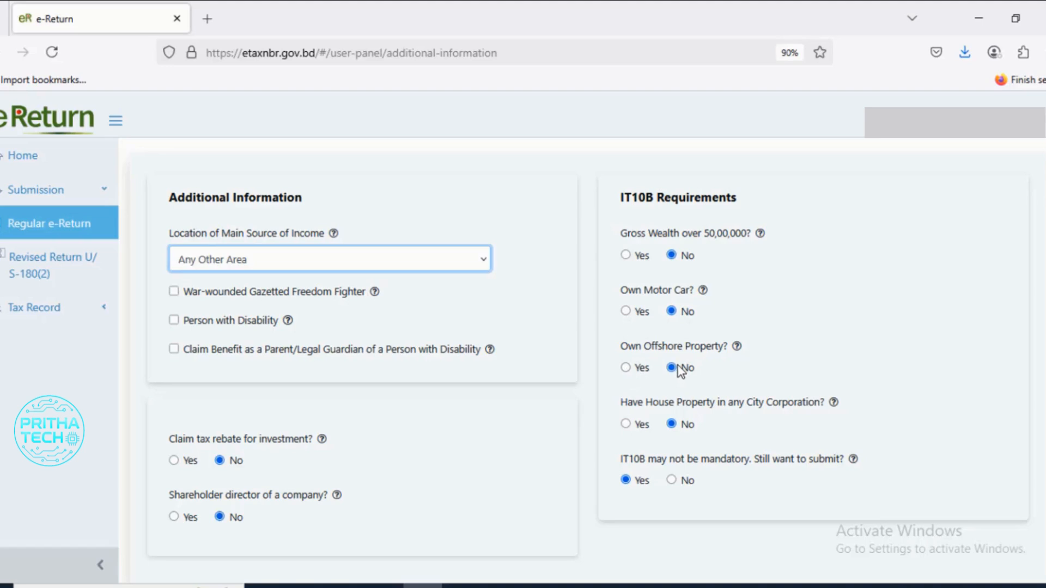
scroll(688, 370, down, 2)
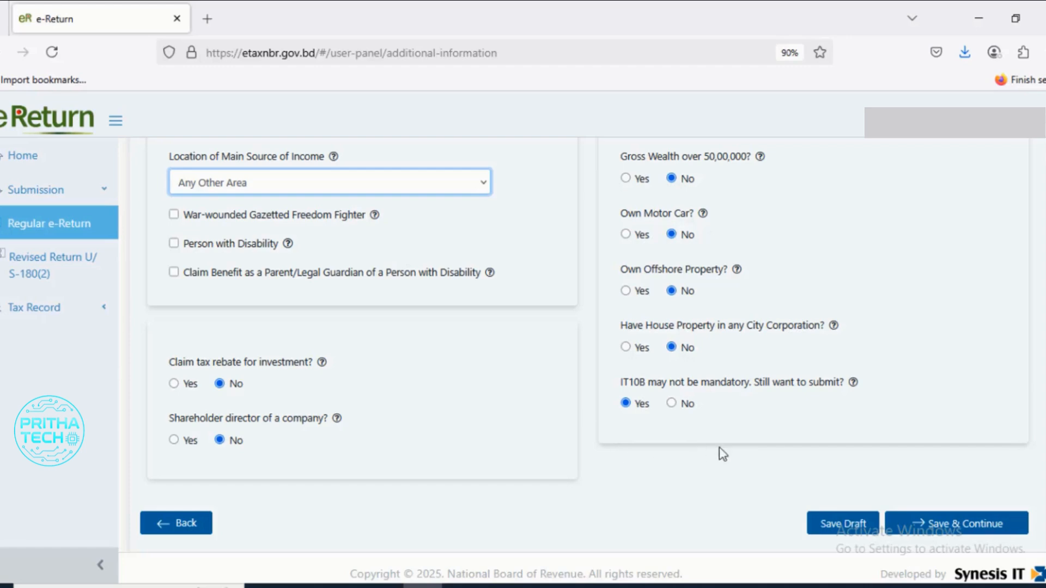
click(966, 527)
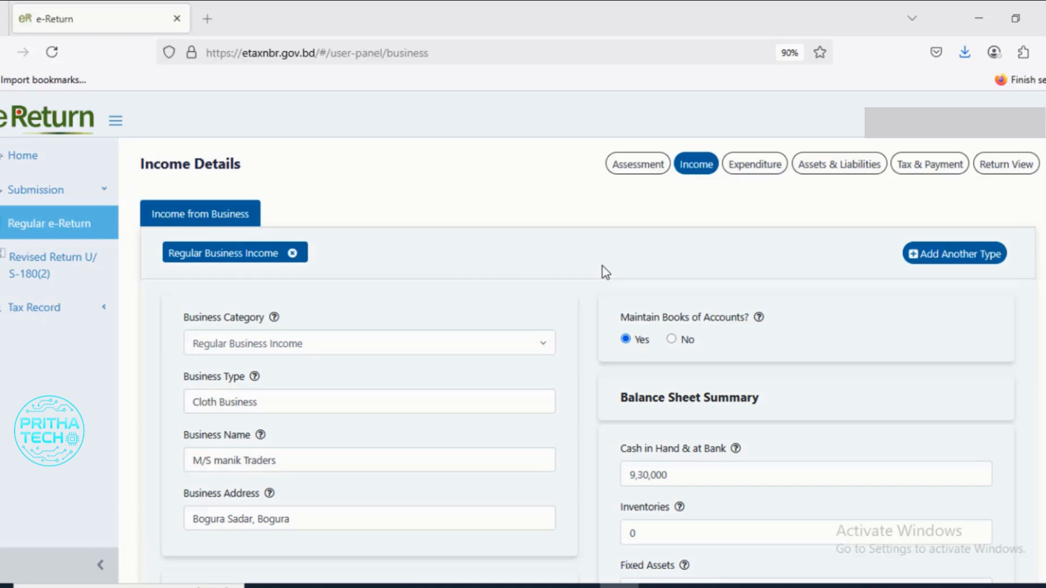
- Examine the regular business income details, including the business category options, business name, and the income summary's expenses and net profit
scroll(300, 339, down, 1)
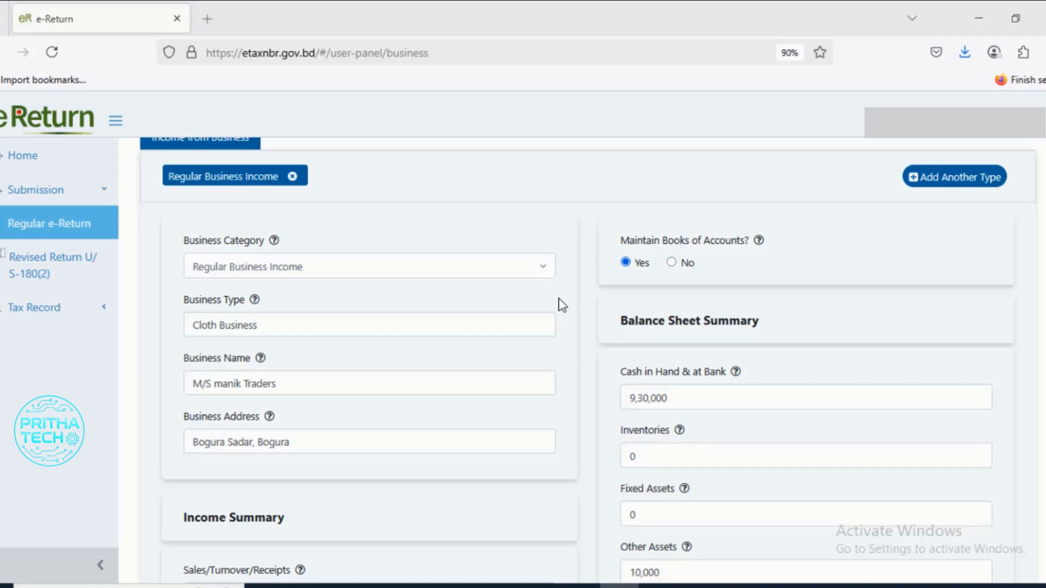
click(544, 272)
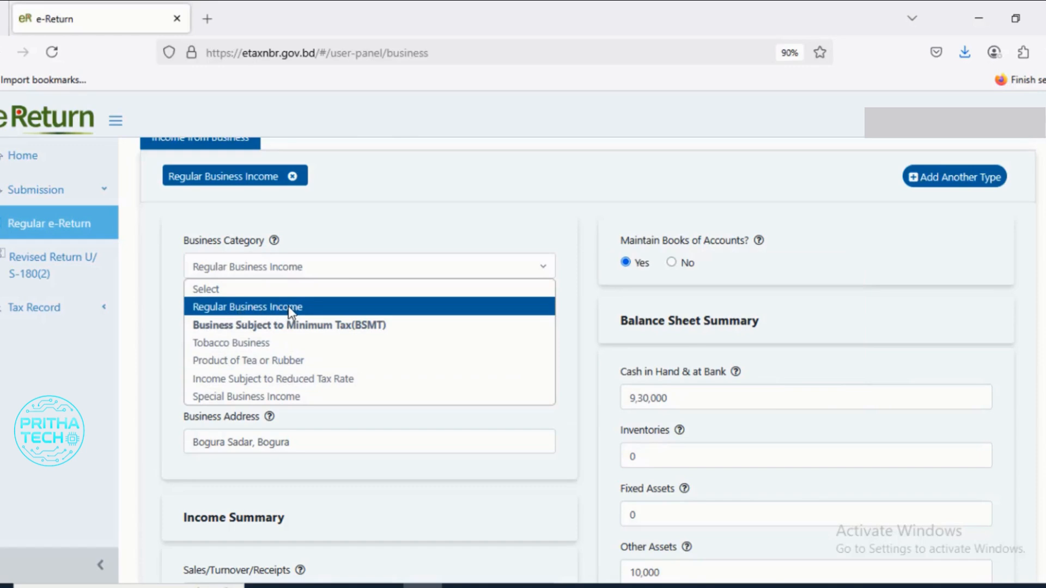
click(567, 304)
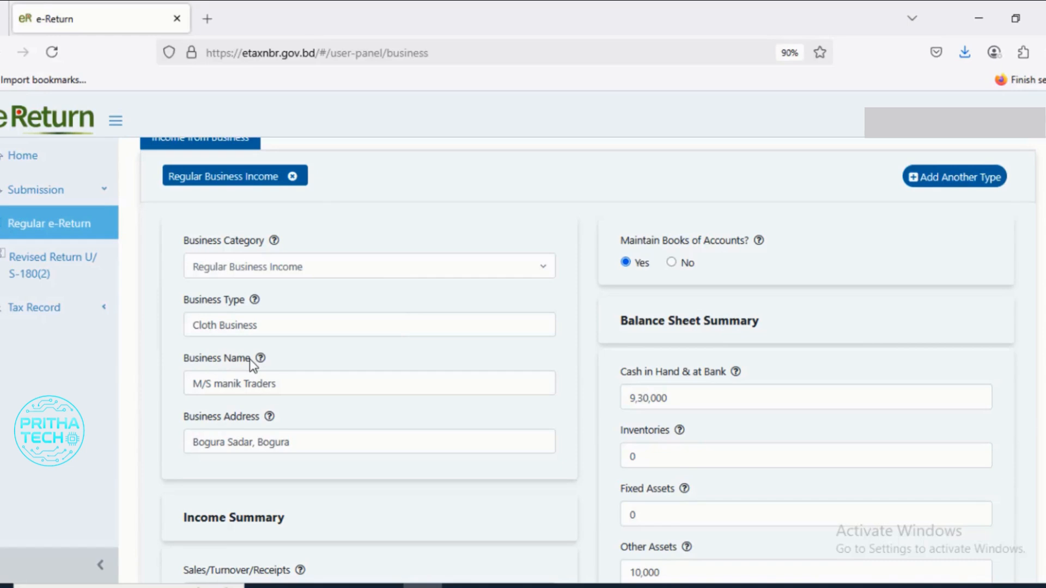
click(294, 386)
scroll(292, 387, down, 2)
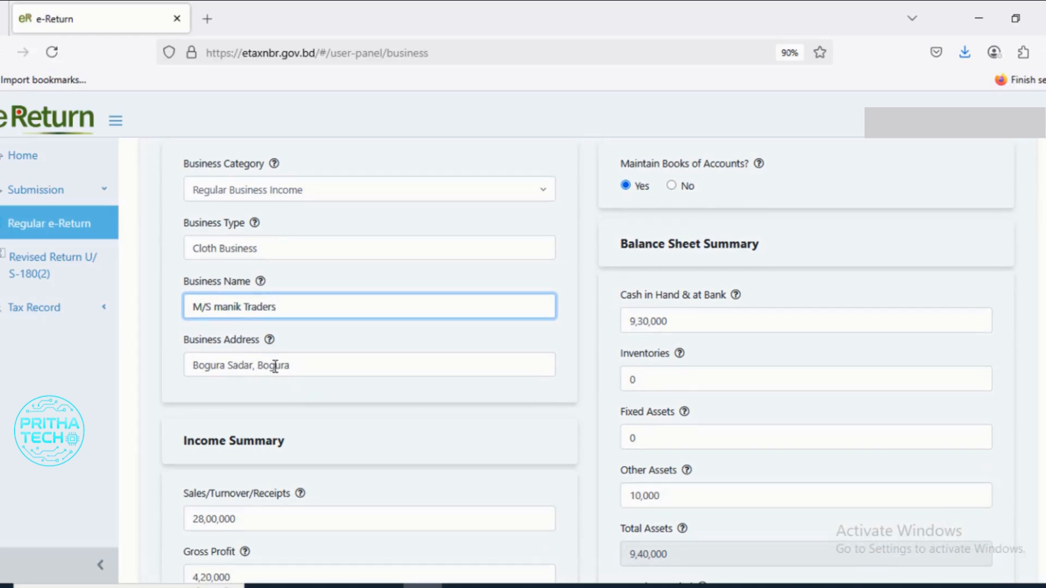
scroll(343, 385, down, 3)
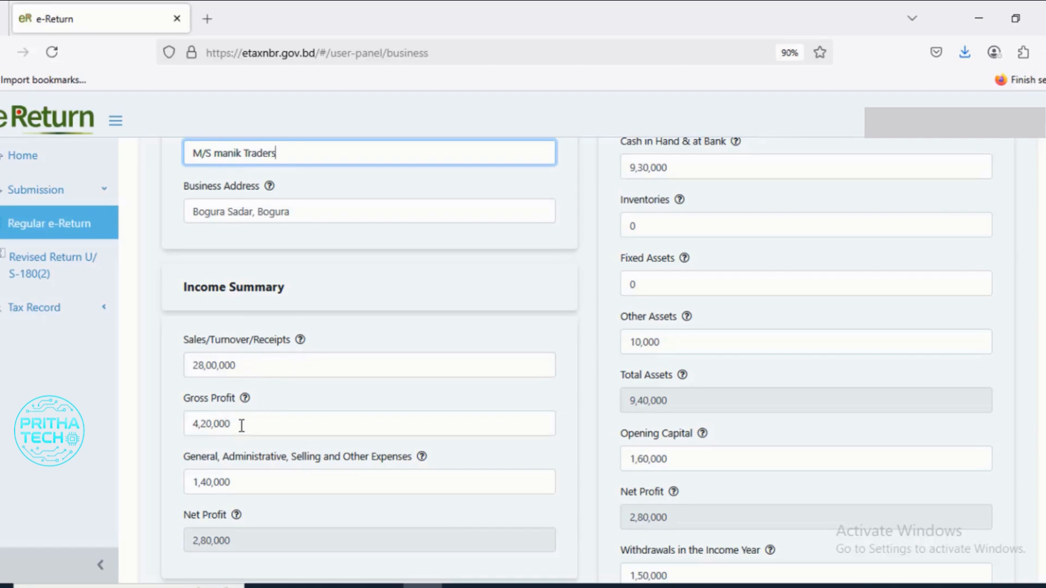
click(272, 479)
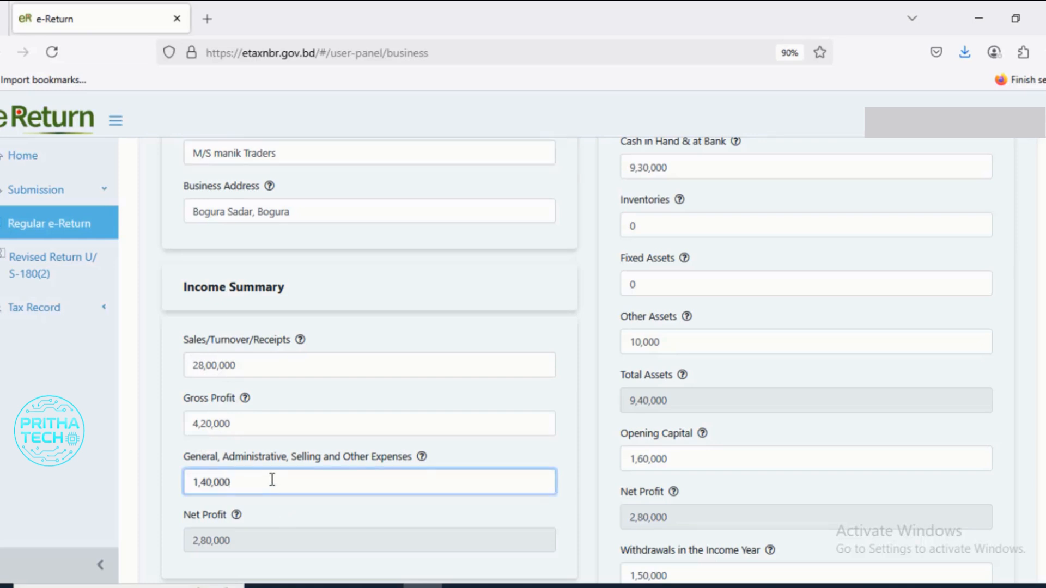
drag(252, 481, 181, 483)
scroll(250, 481, down, 3)
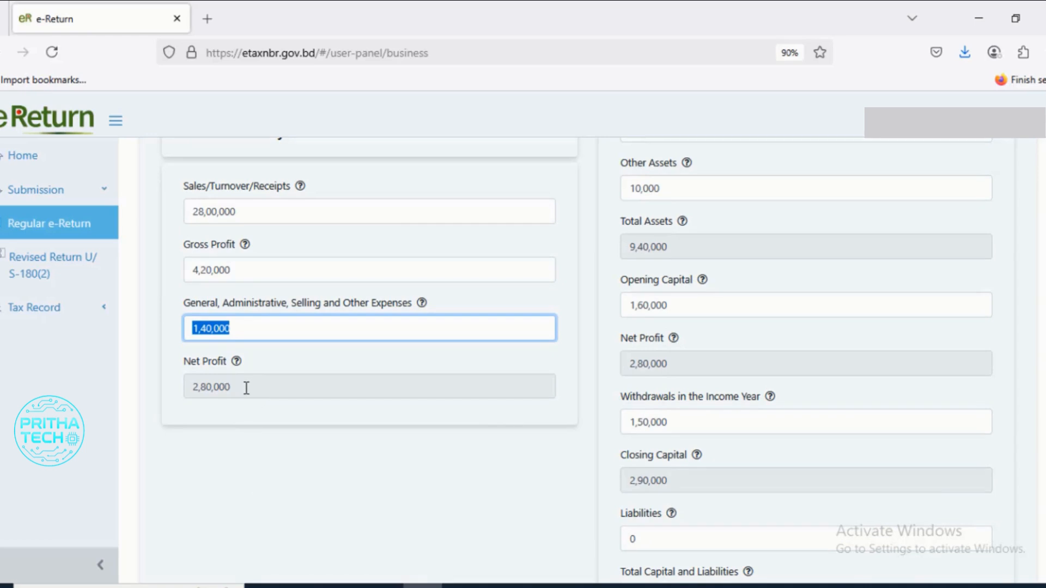
key(Tab)
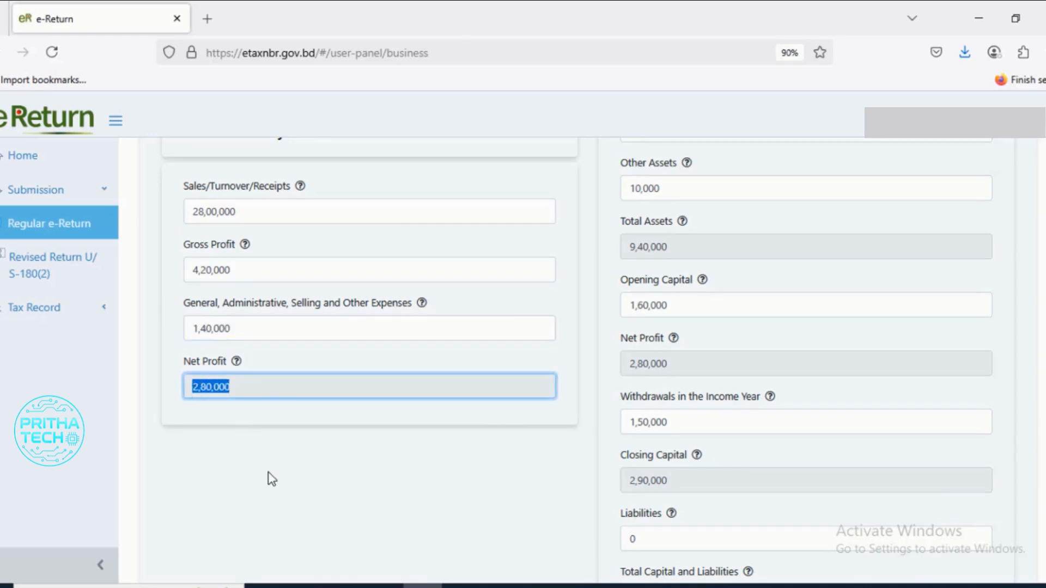
scroll(268, 472, up, 2)
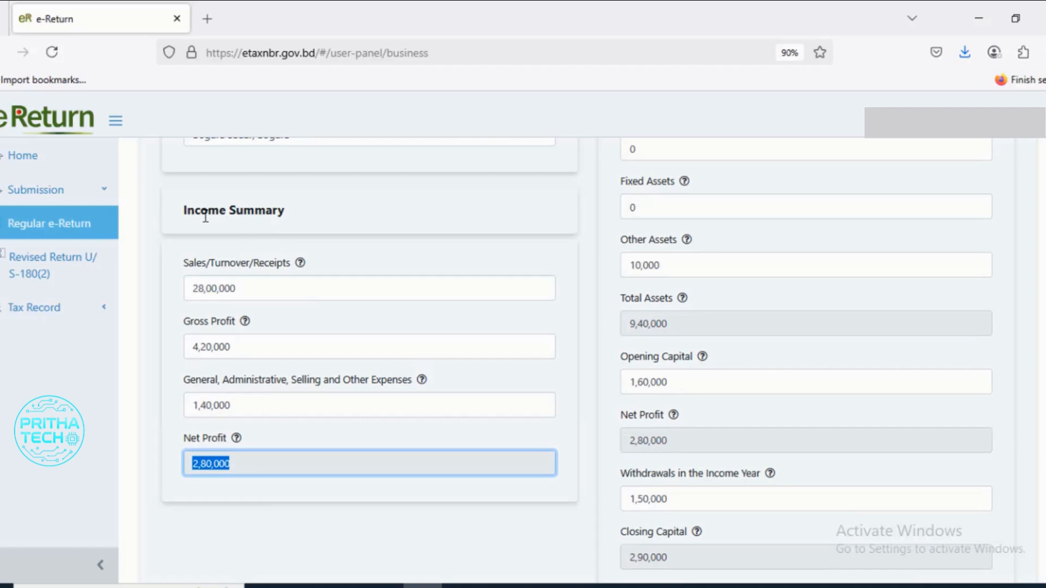
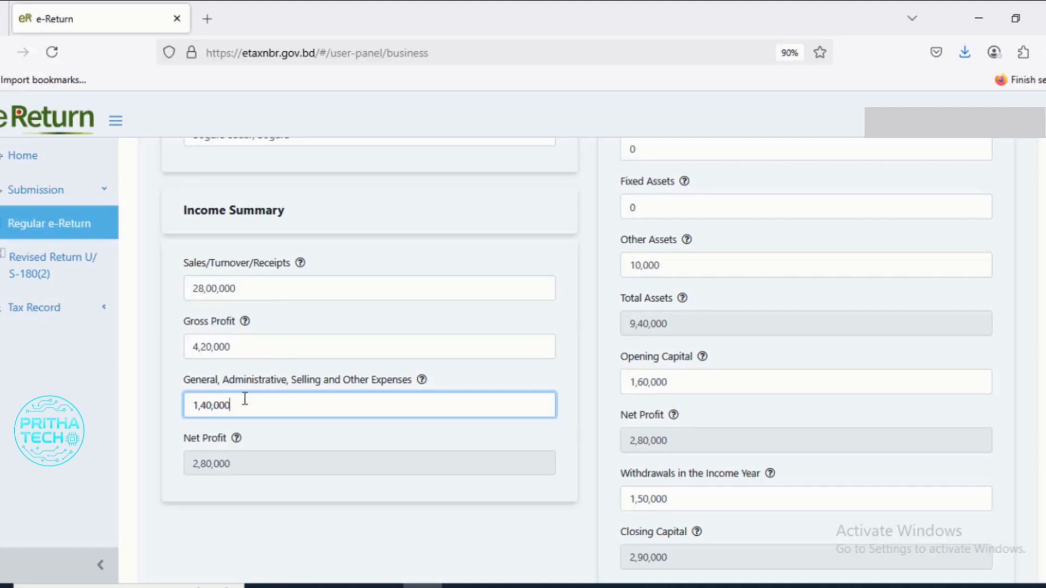
- Check the net profit in the income summary, and examine the first-time filer's cash-in-hand calculation in the Word document
key(Tab)
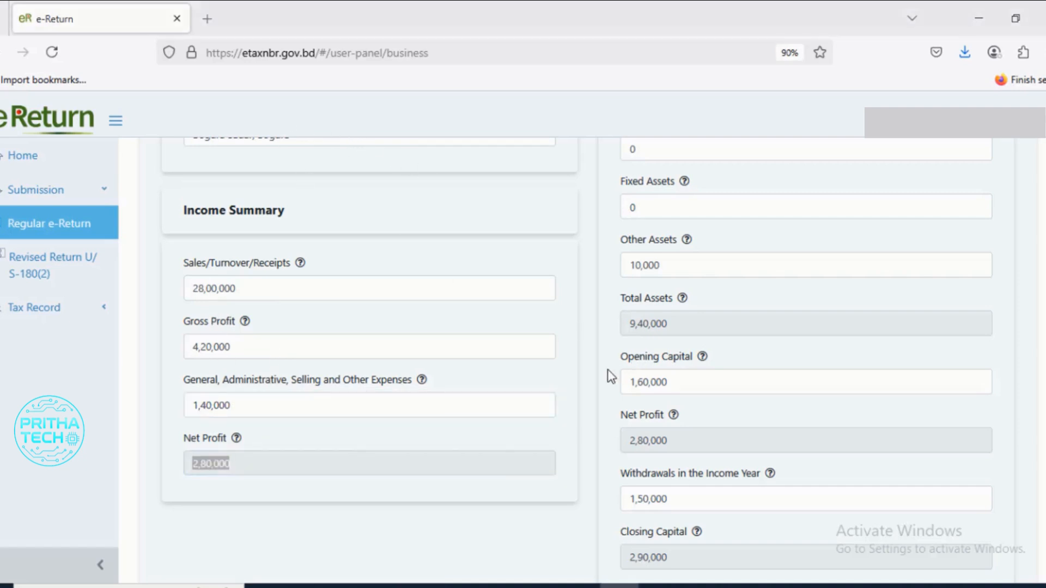
scroll(720, 378, up, 3)
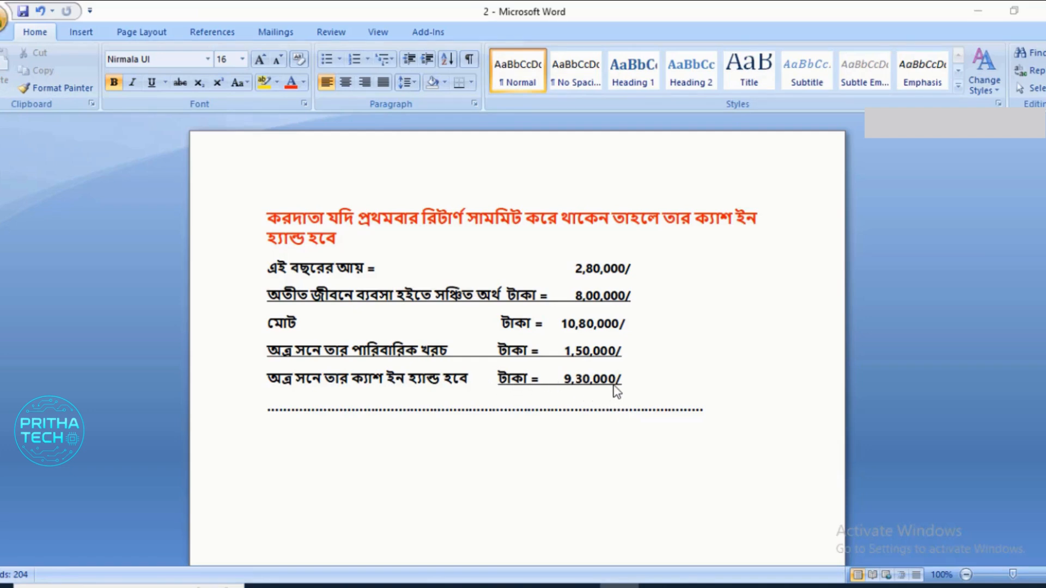
drag(625, 381, 279, 386)
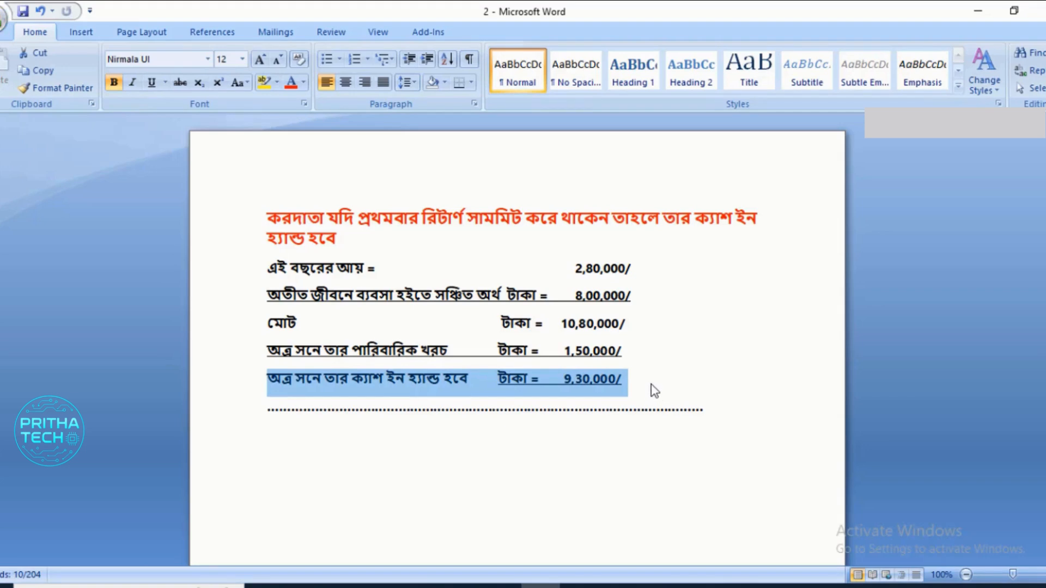
click(647, 390)
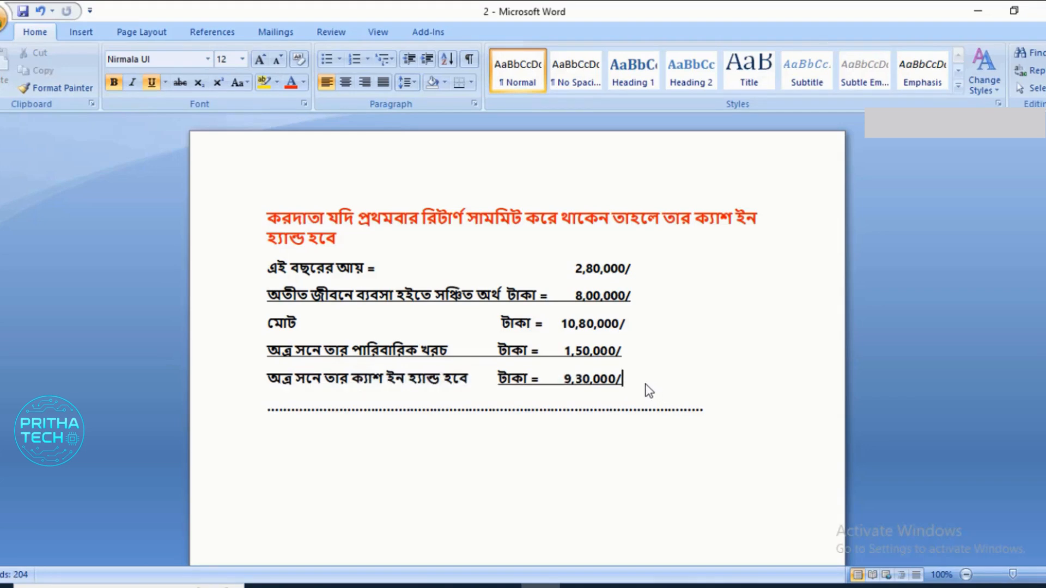
drag(622, 381, 274, 379)
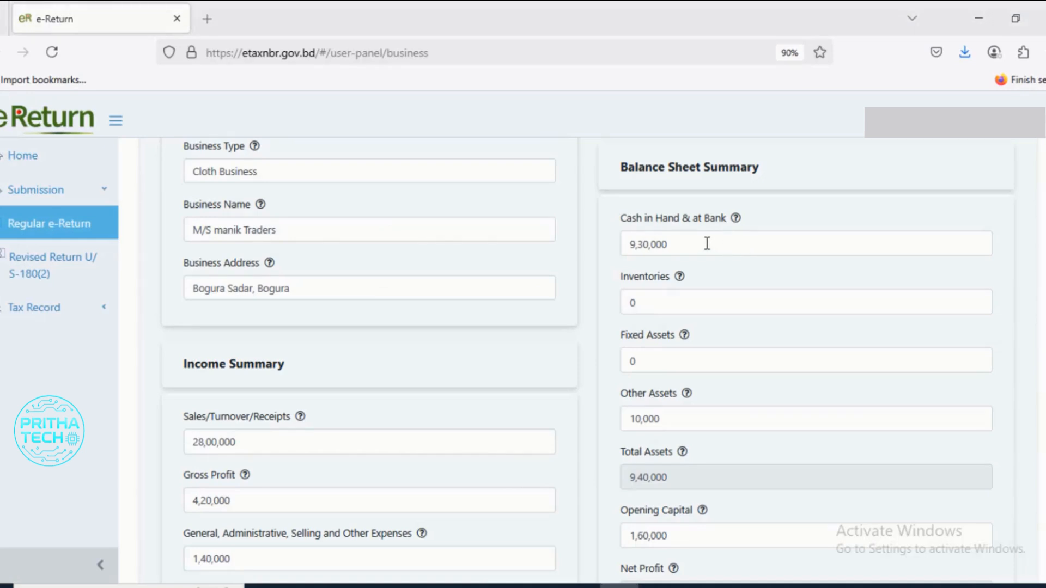
- Return to the e-Return business form and examine the inventories, fixed assets, other assets and total assets in the Balance Sheet Summary
click(654, 304)
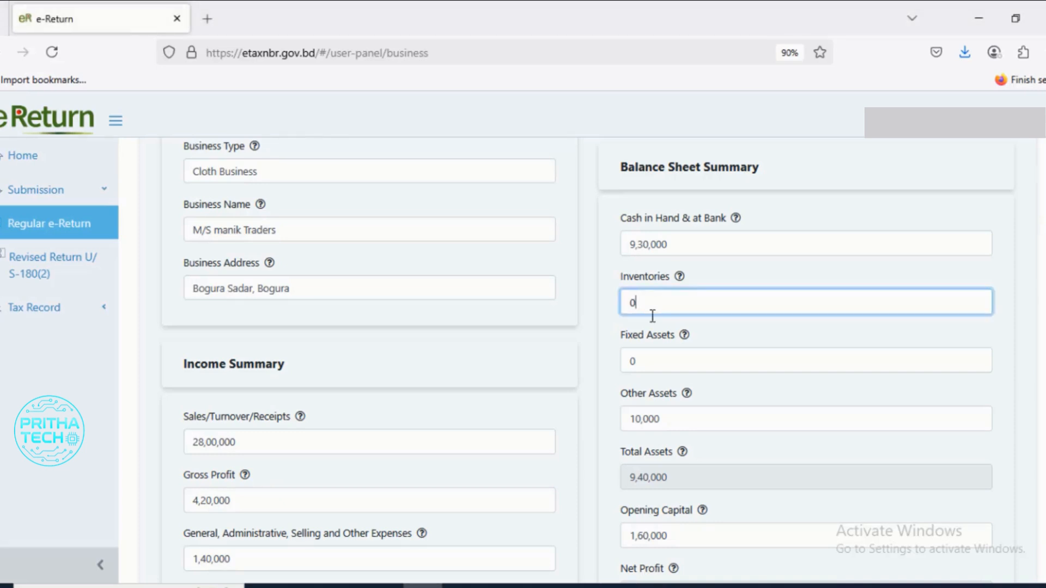
scroll(654, 327, down, 1)
scroll(655, 327, down, 1)
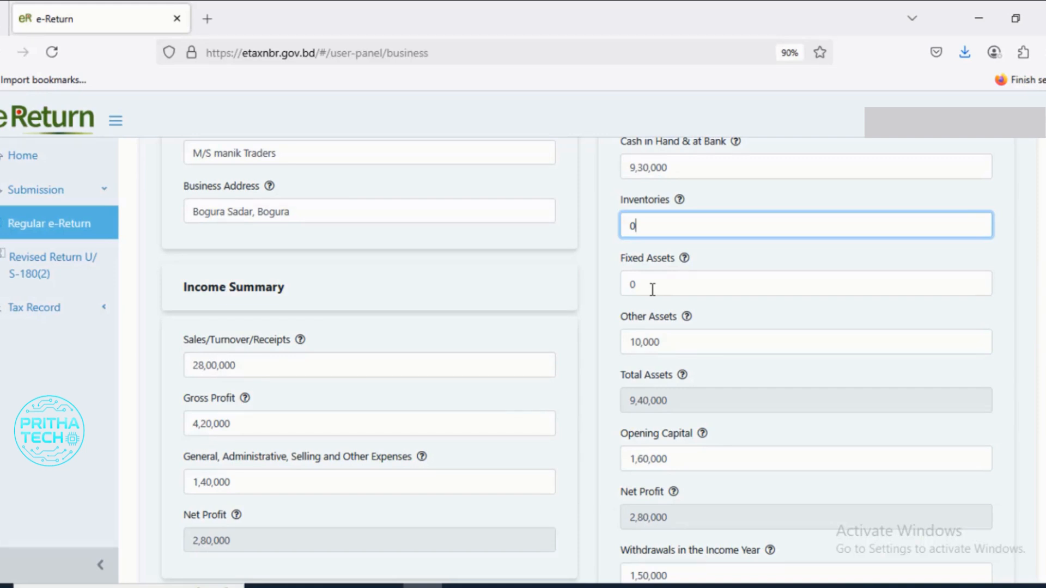
scroll(663, 296, down, 1)
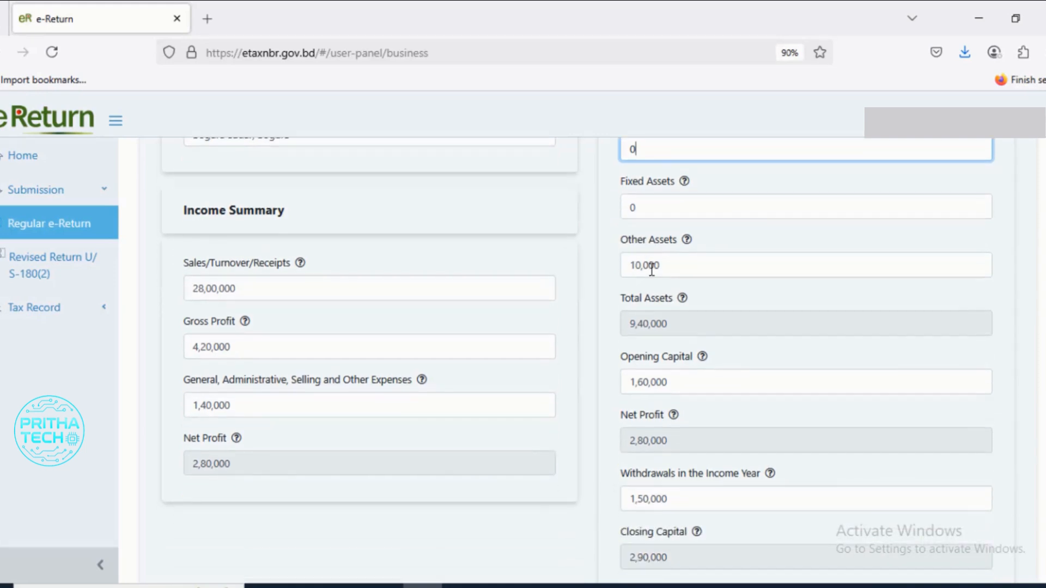
mouse_move(685, 246)
drag(675, 268, 600, 299)
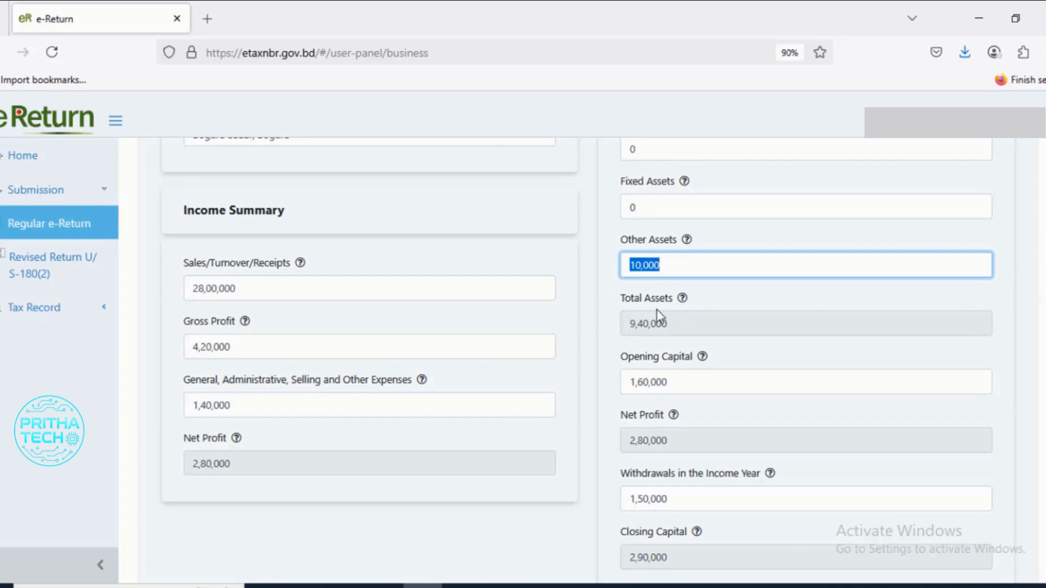
key(Tab)
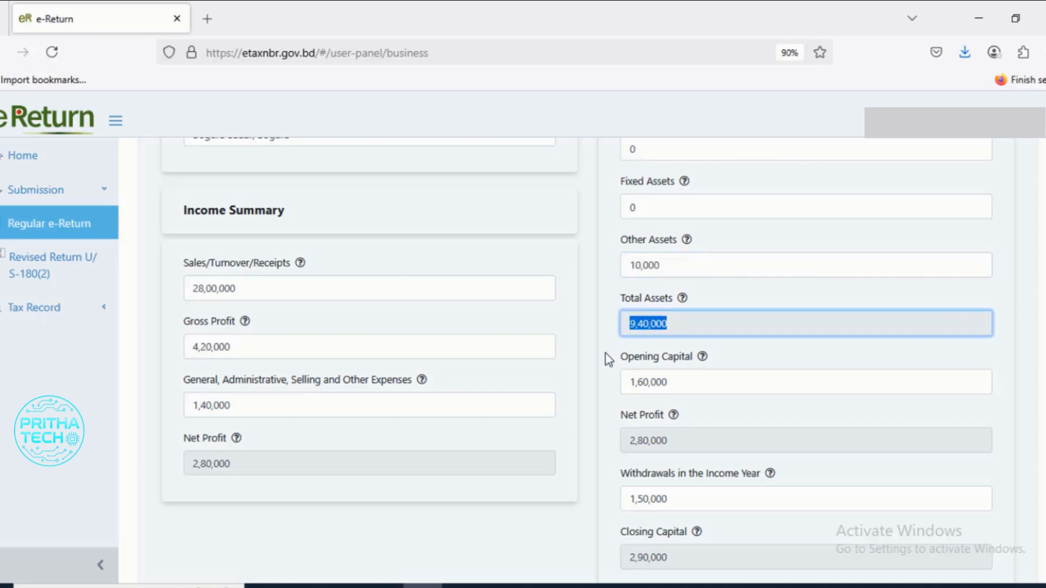
- Examine the opening capital, withdrawals in the income year, closing capital and liabilities in the Balance Sheet Summary
scroll(609, 354, down, 2)
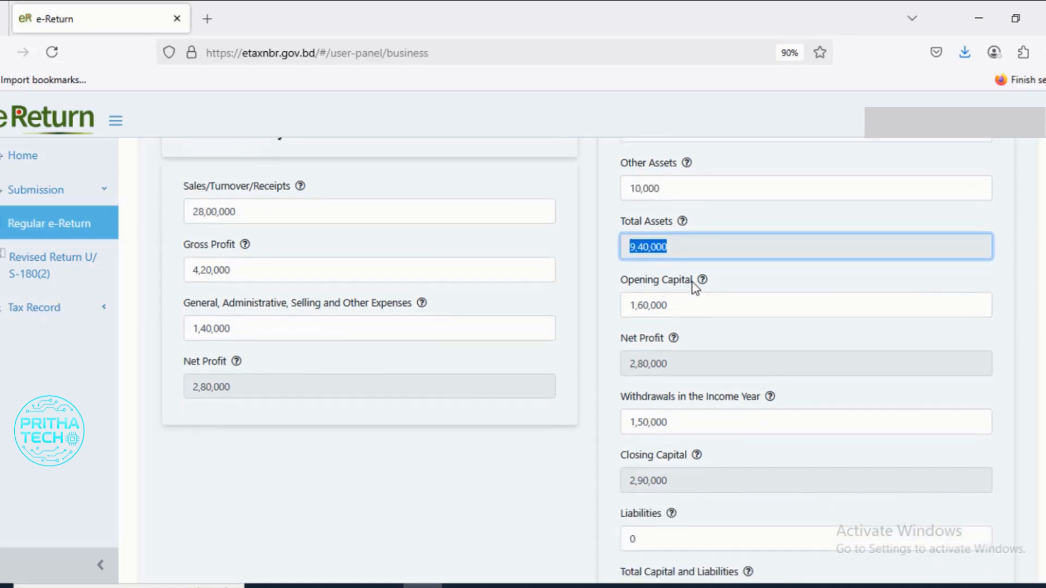
drag(693, 284, 626, 285)
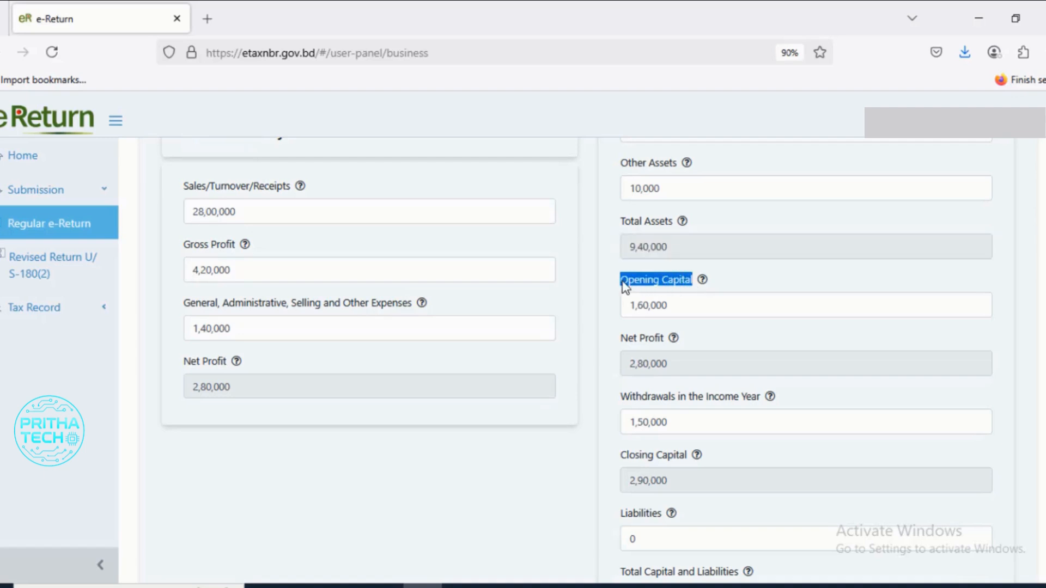
drag(688, 309, 619, 310)
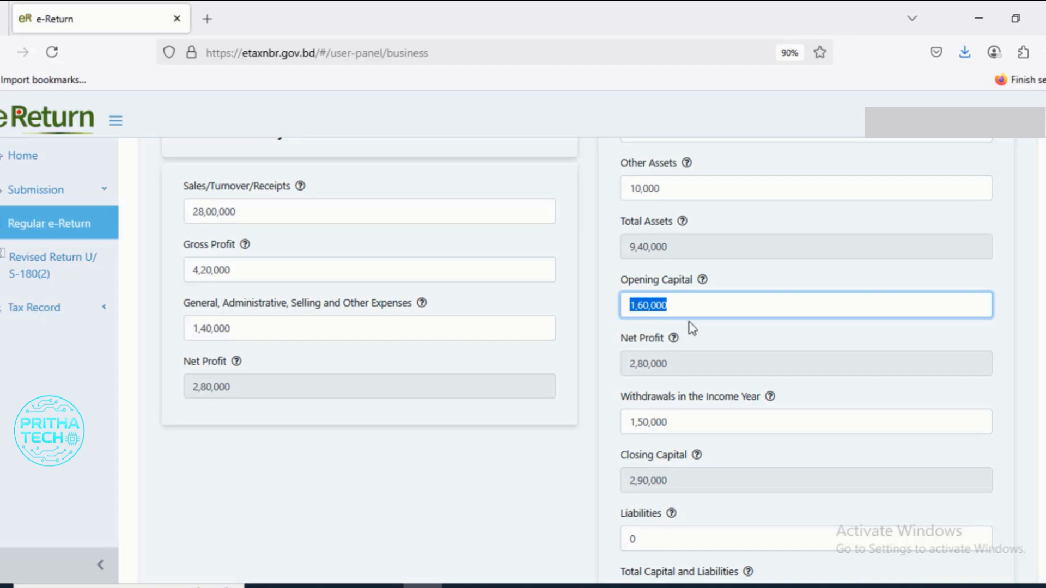
scroll(704, 325, down, 2)
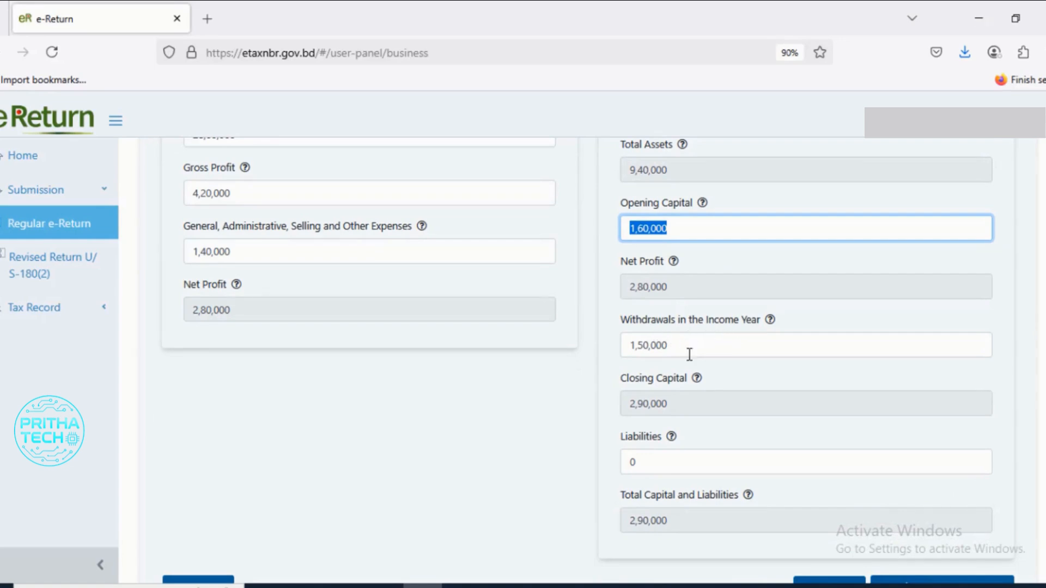
drag(689, 345, 611, 345)
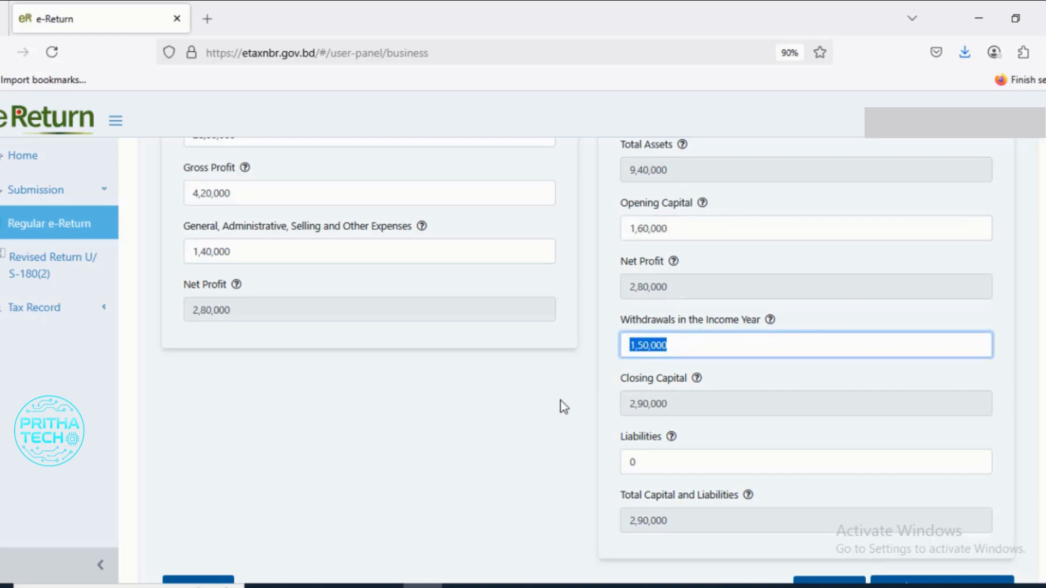
scroll(564, 407, down, 2)
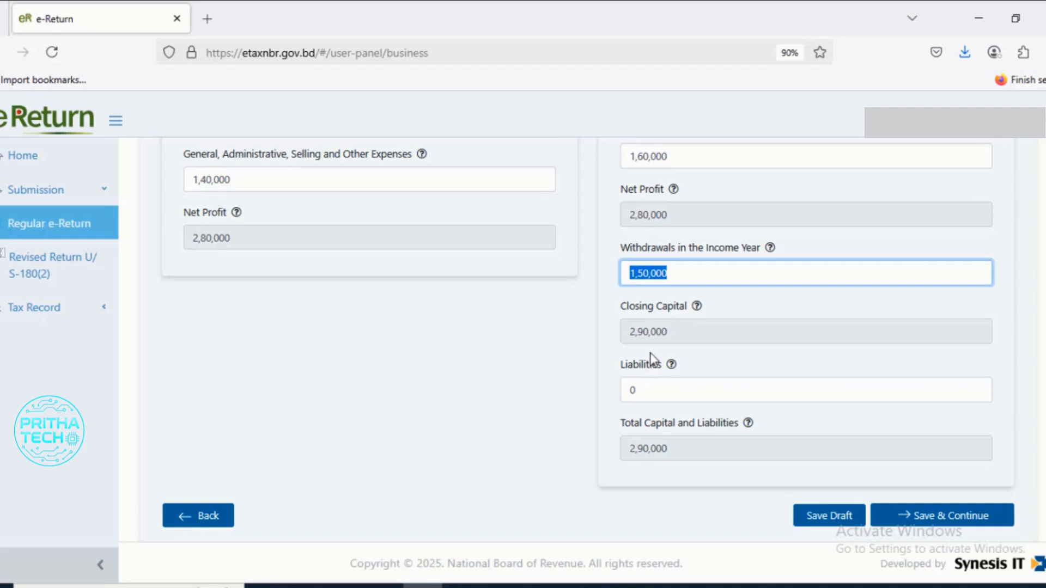
drag(691, 336, 601, 345)
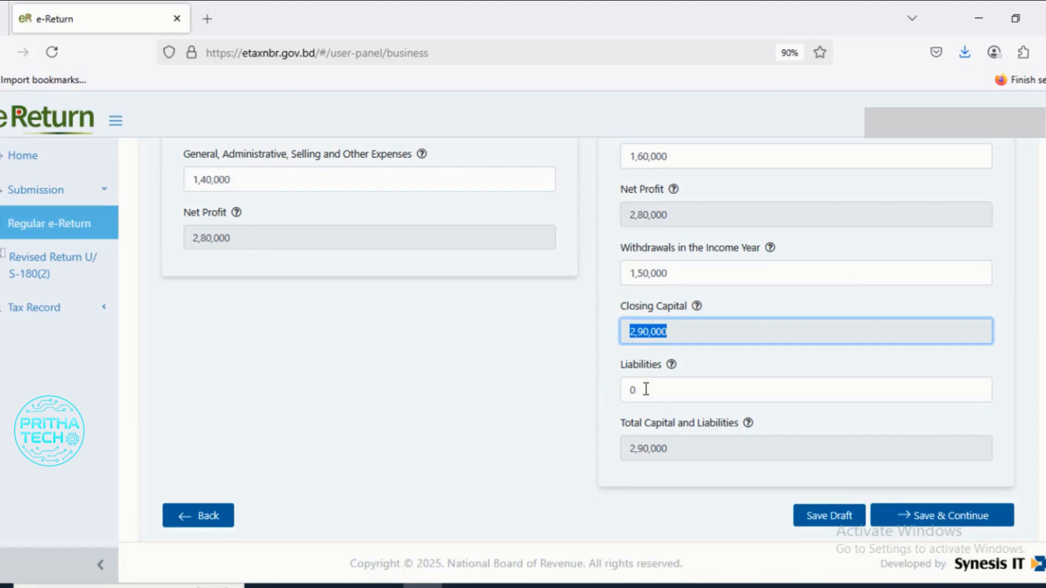
drag(646, 389, 623, 389)
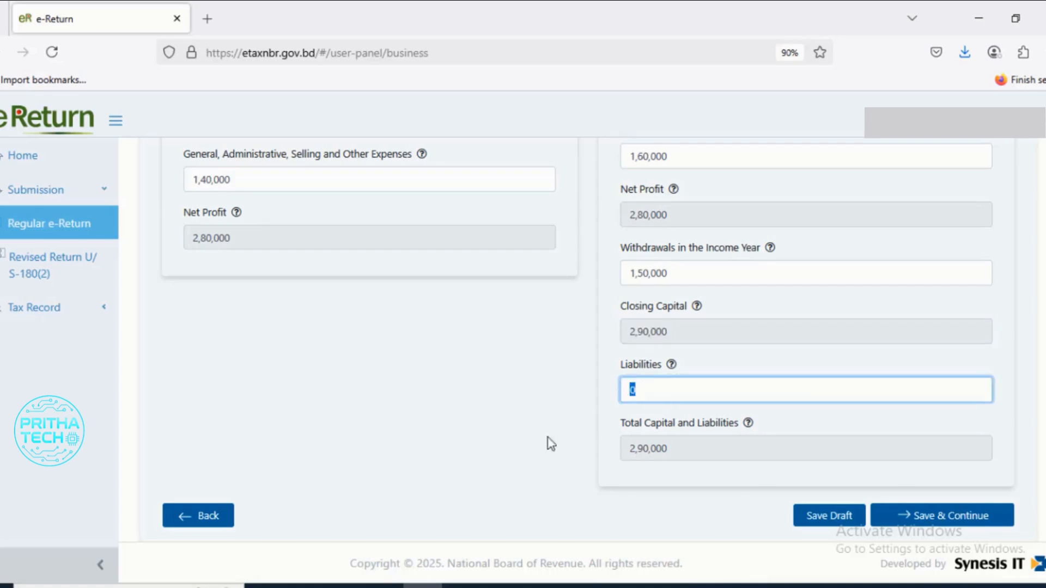
- Recheck the income and balance sheet summaries, and save the business income details to continue to Expenditure
scroll(488, 427, up, 4)
scroll(485, 415, up, 2)
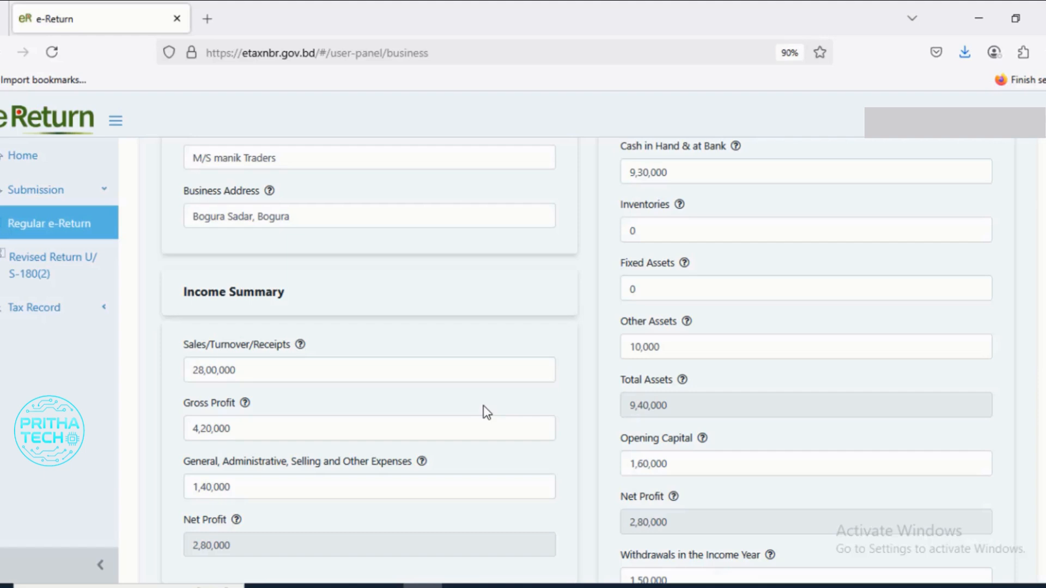
key(Tab)
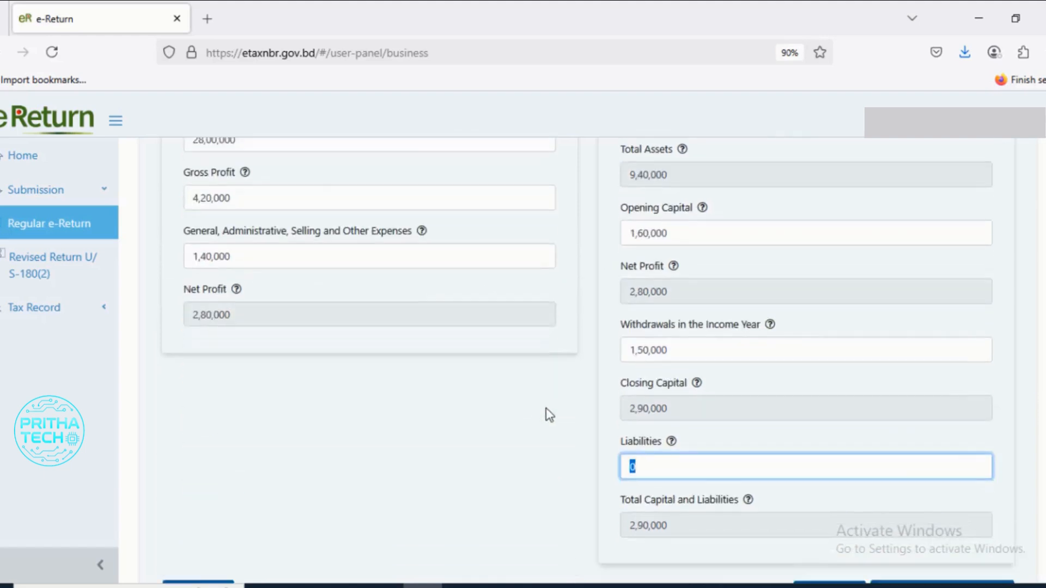
scroll(550, 415, down, 2)
click(933, 516)
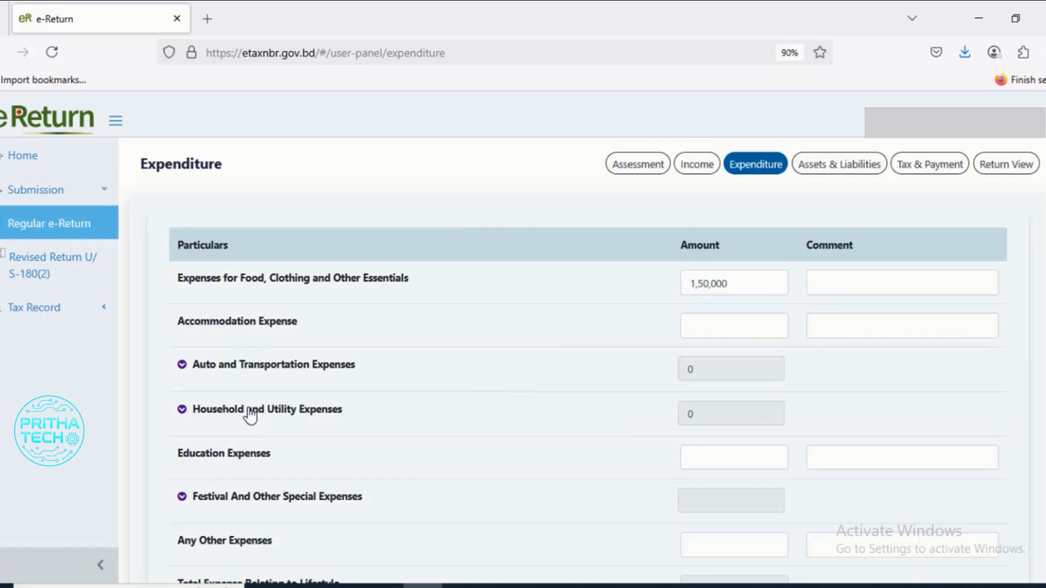
- Check the amount for food, clothing and other essentials and the remaining expense and tax rows, and save the expenditure to continue
scroll(220, 358, down, 2)
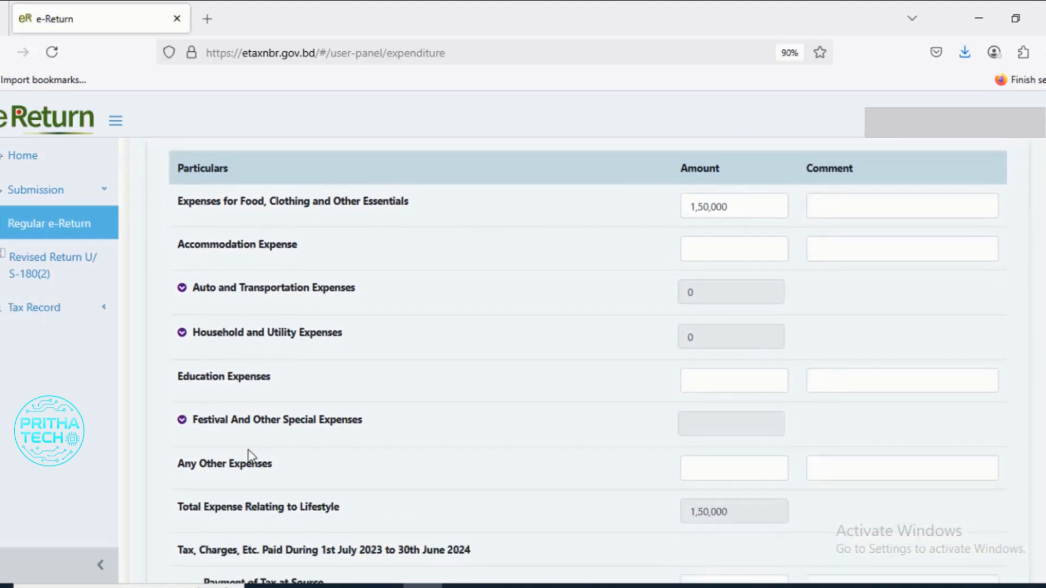
scroll(250, 455, up, 2)
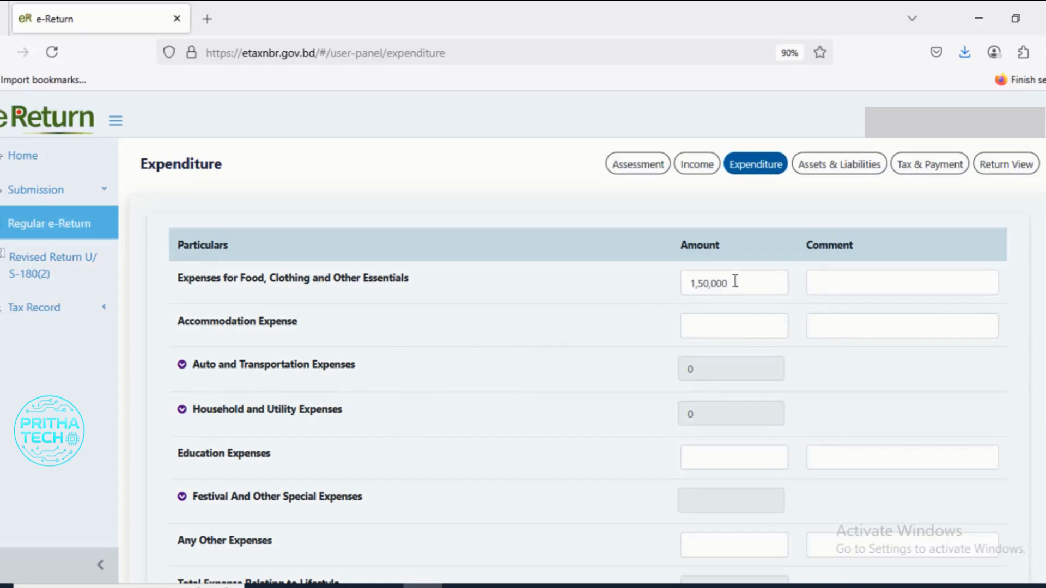
drag(746, 284, 650, 289)
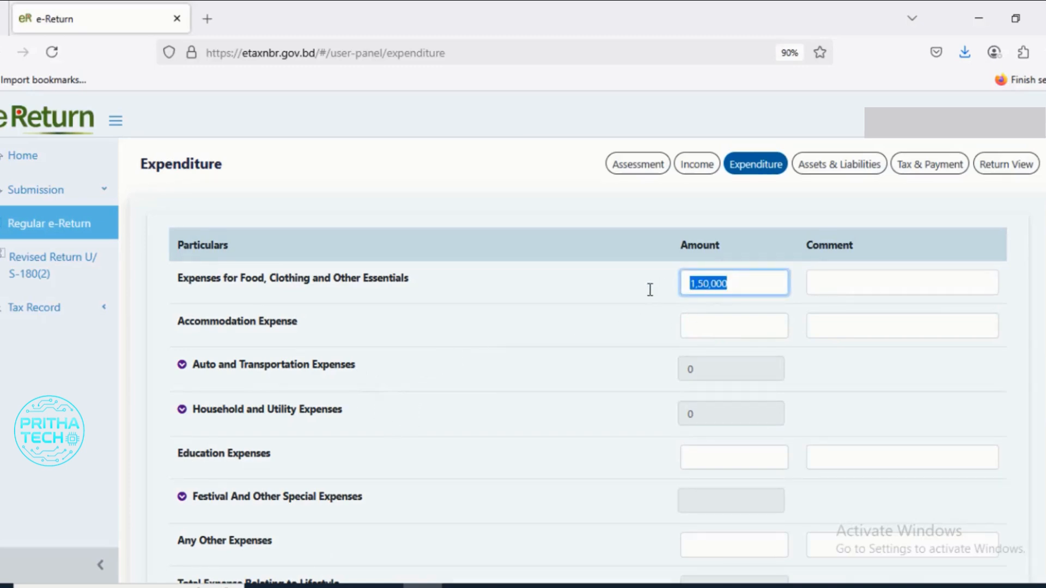
click(741, 283)
scroll(381, 392, down, 2)
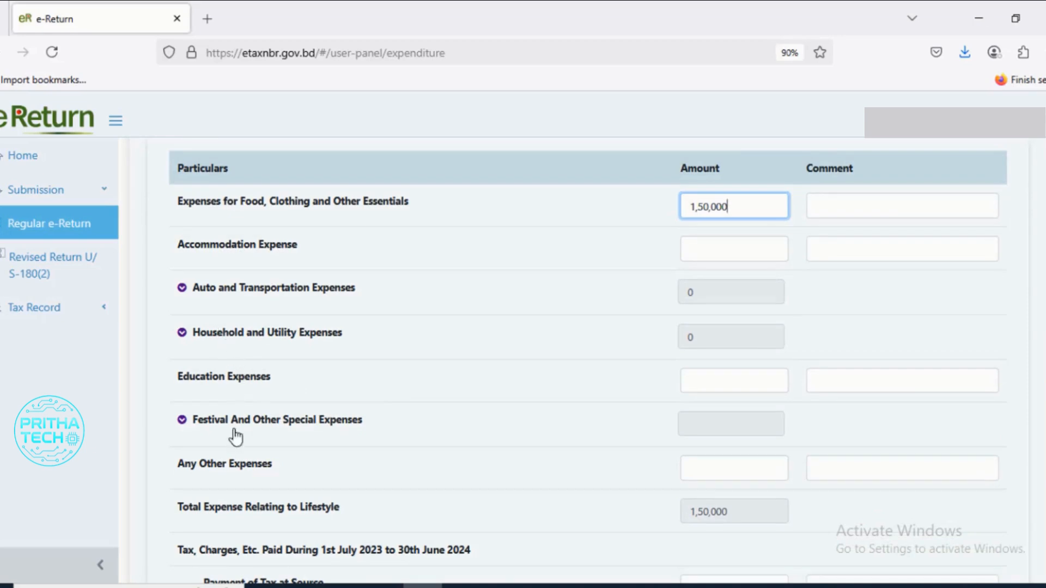
scroll(226, 441, down, 3)
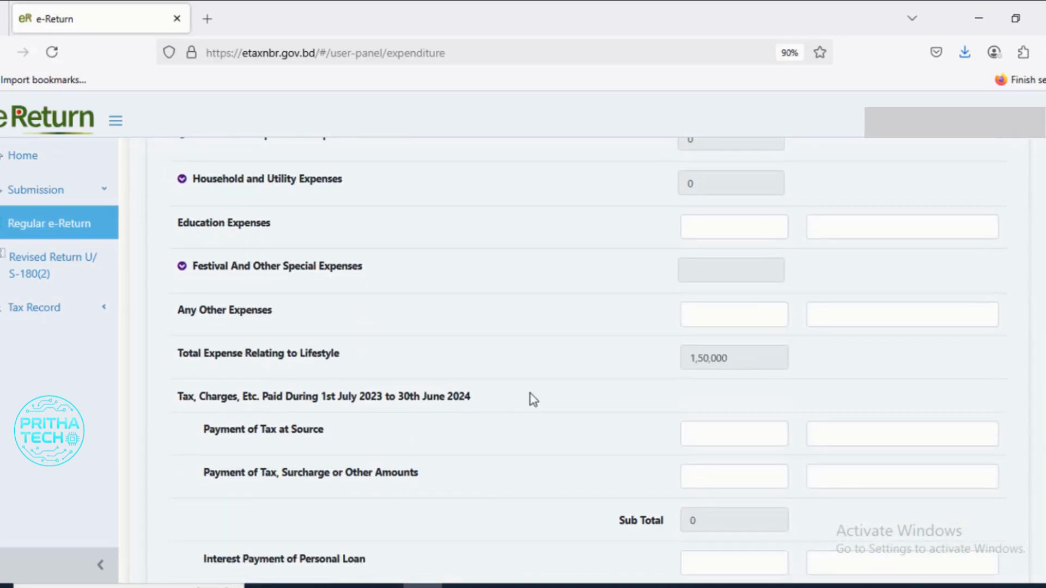
scroll(535, 388, up, 5)
scroll(698, 422, down, 6)
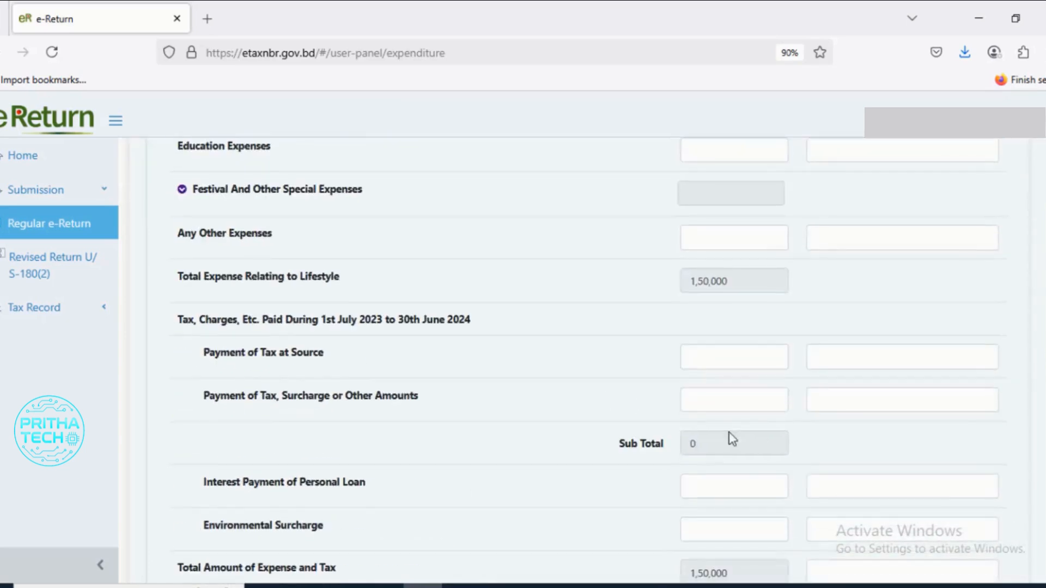
scroll(697, 421, down, 2)
click(934, 510)
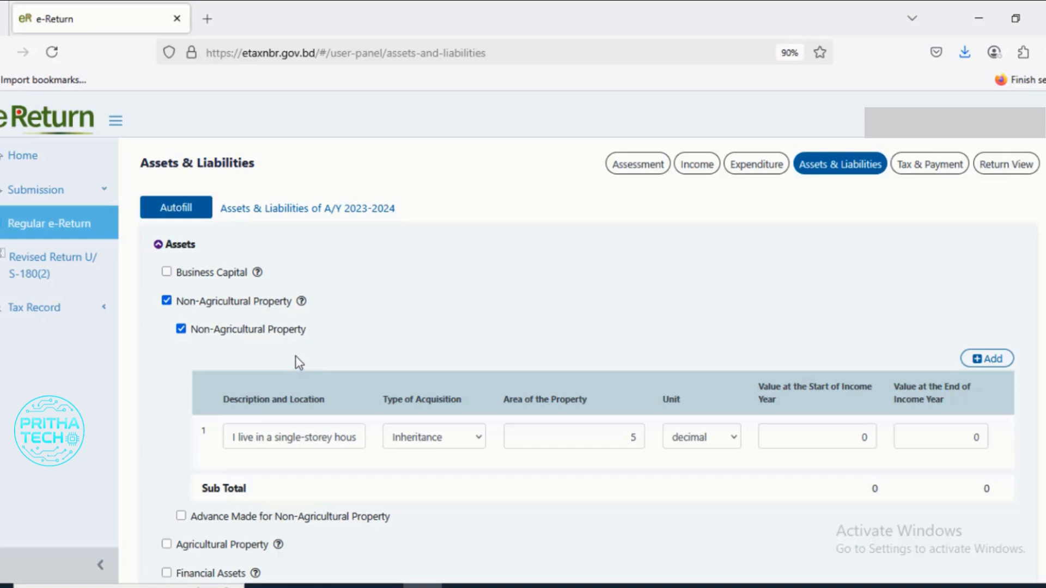
- Review the list of asset categories, and enable Non-Agricultural Property together with its Non-Agricultural Property entry table
scroll(295, 355, down, 3)
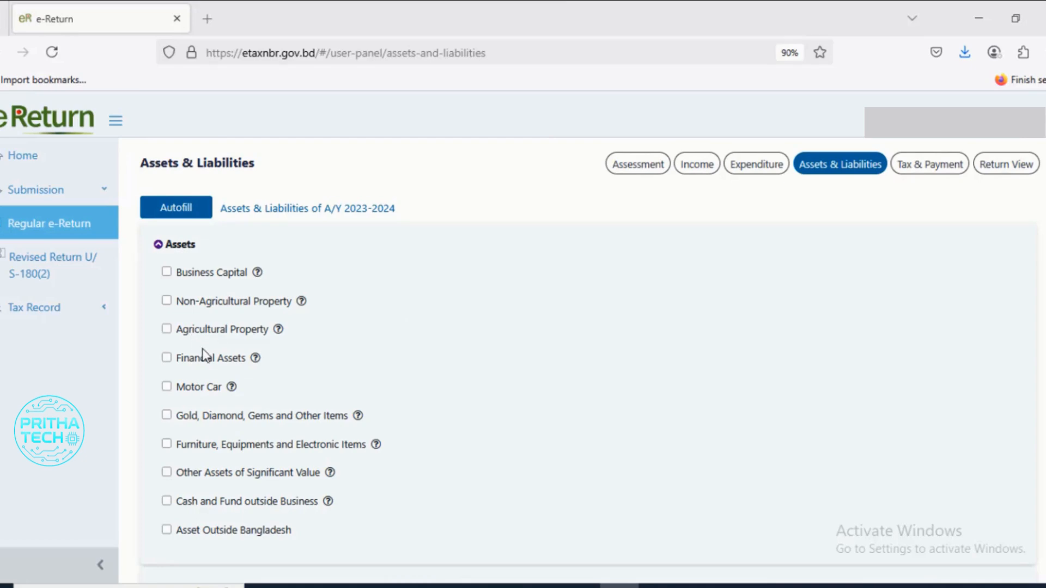
scroll(205, 355, down, 2)
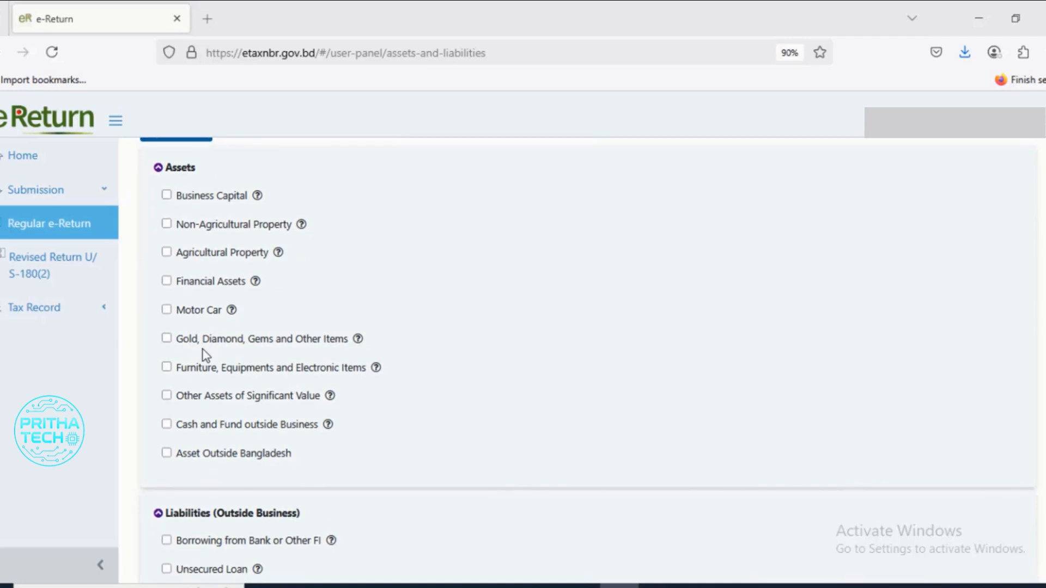
scroll(205, 354, up, 2)
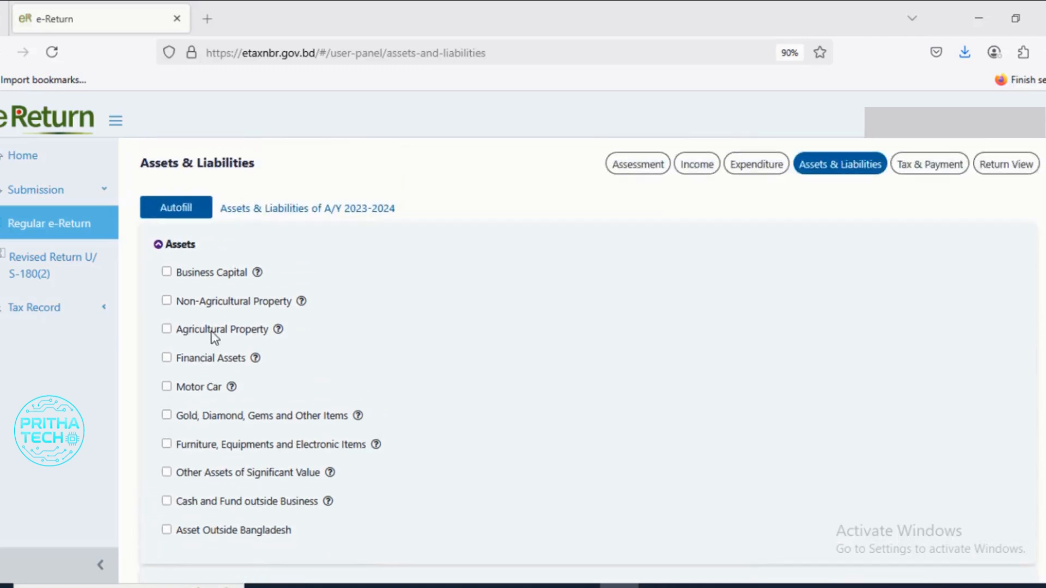
click(166, 300)
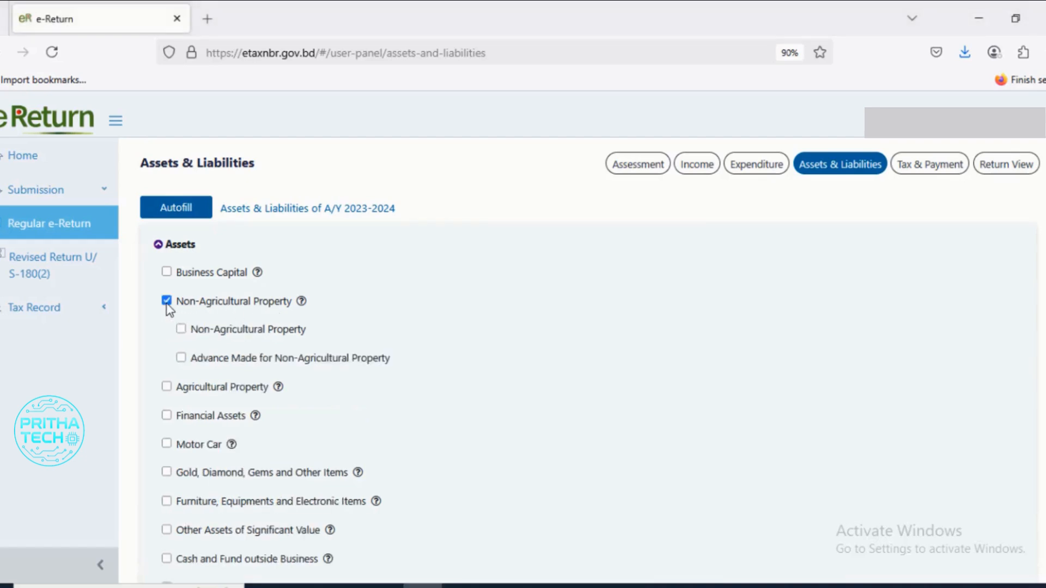
click(182, 329)
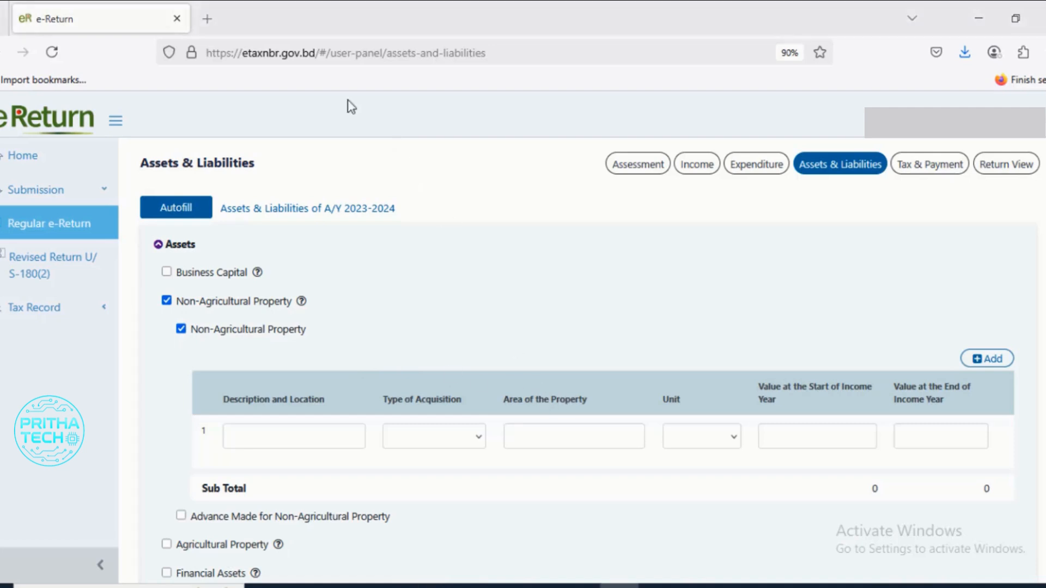
- Examine the description, acquisition type, area, unit and start- and end-of-year value fields of the first non-agricultural property row
scroll(355, 404, down, 2)
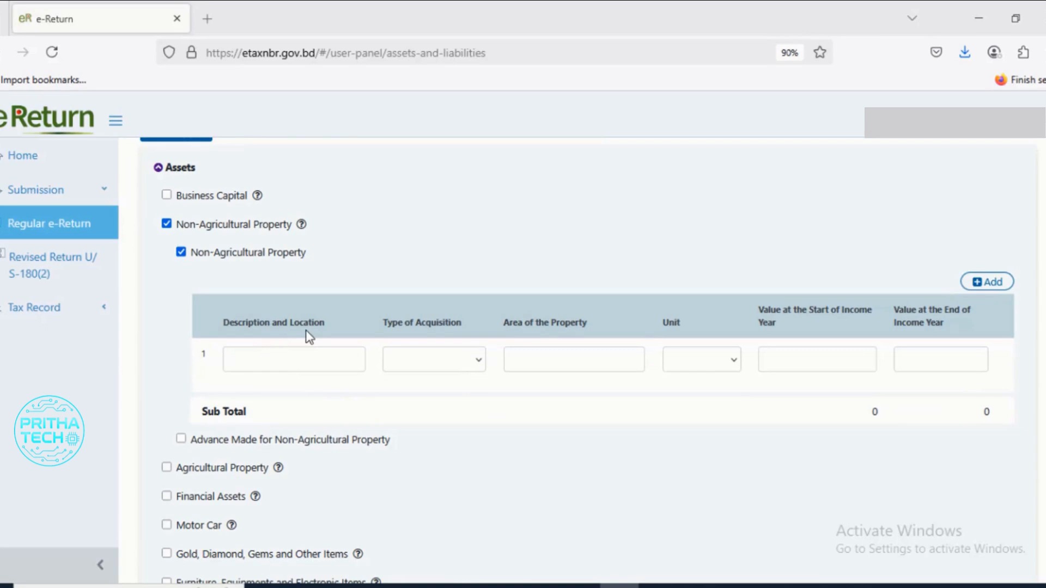
click(310, 362)
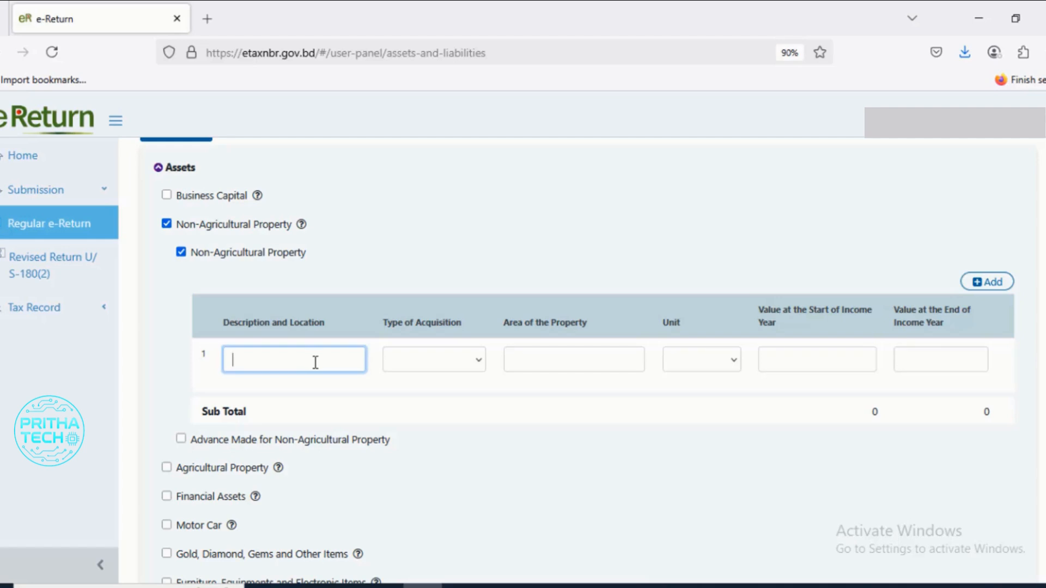
click(478, 363)
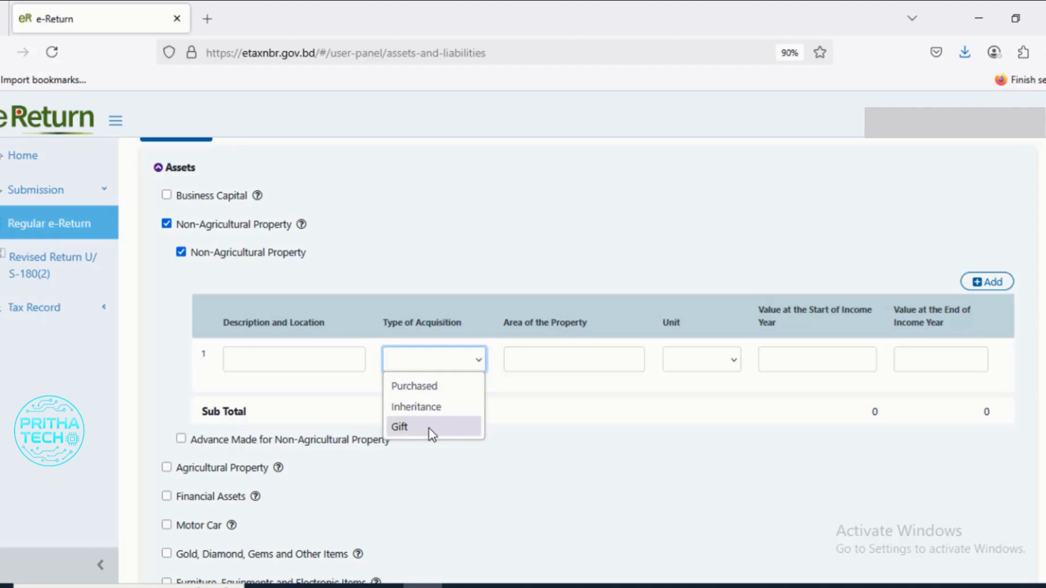
click(599, 419)
click(599, 361)
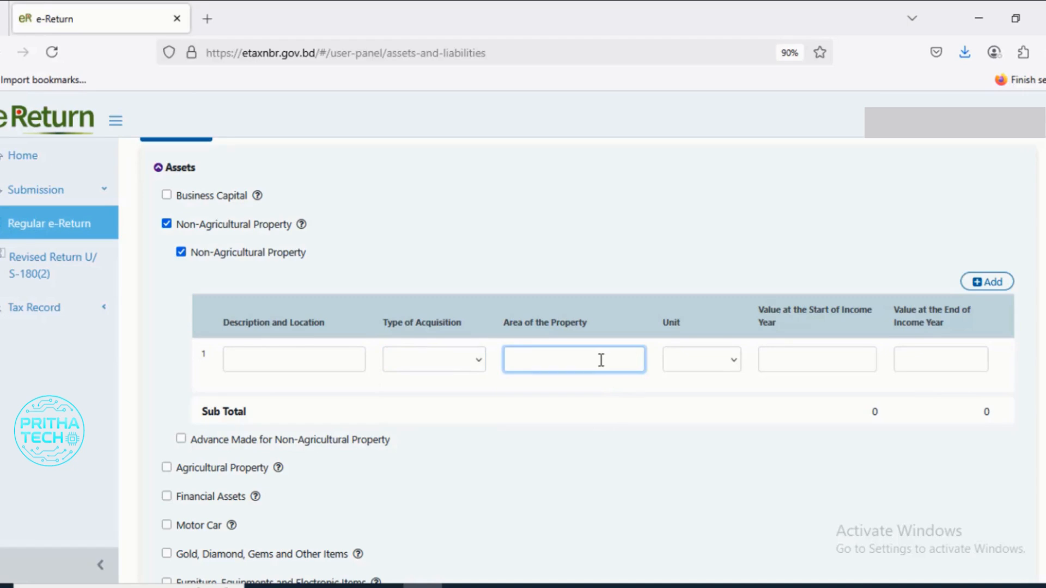
click(734, 364)
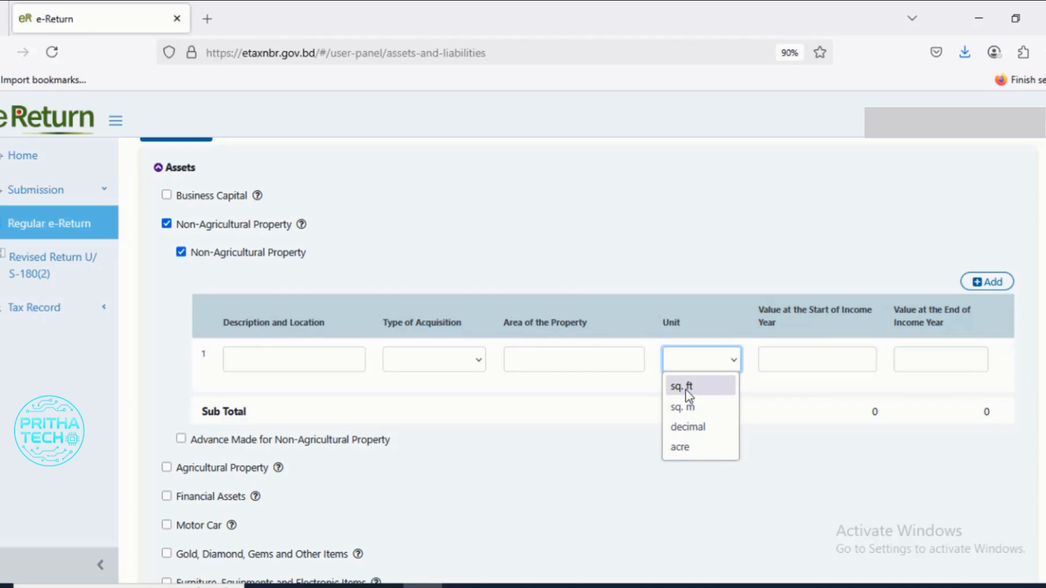
click(623, 451)
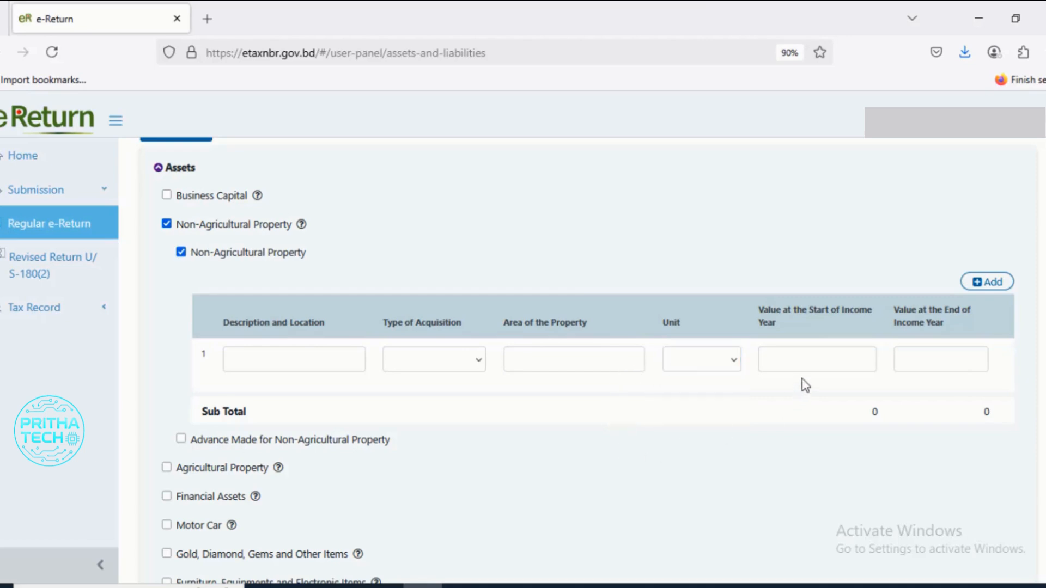
click(813, 360)
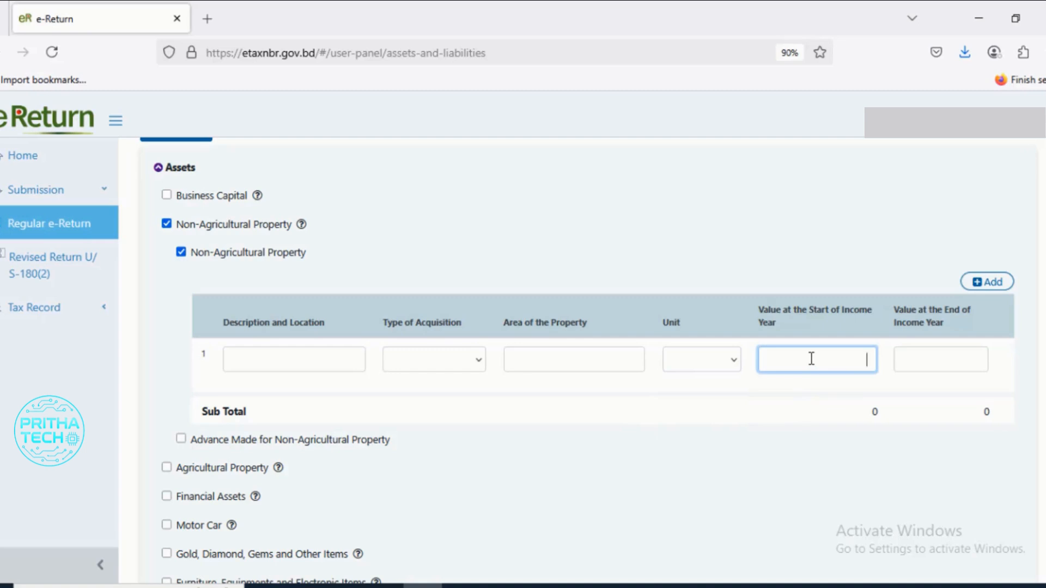
click(911, 365)
click(795, 357)
click(887, 357)
click(832, 360)
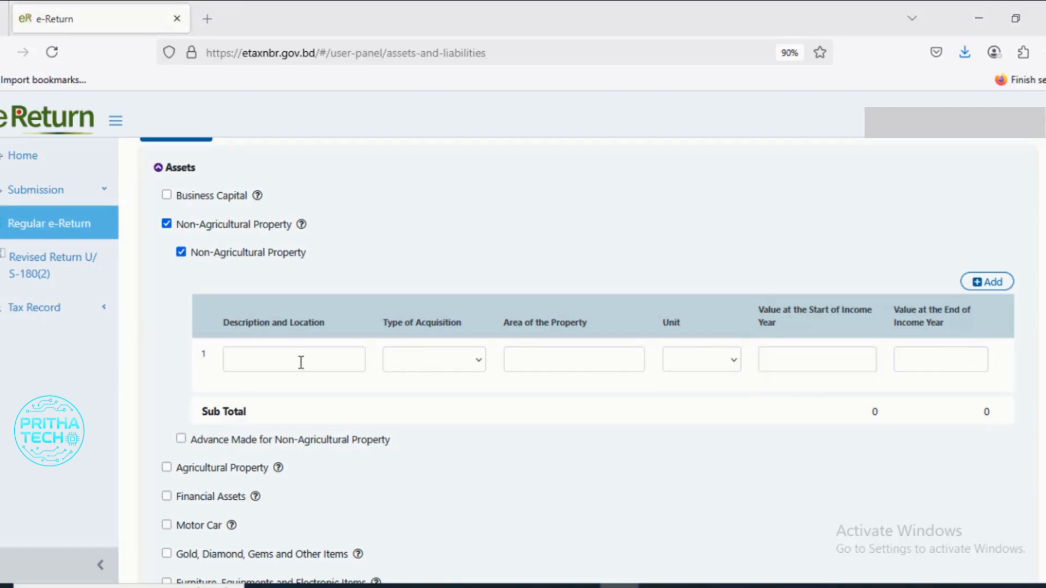
- Paste the description of the single-storey house inherited from the family into the first property row, and set the type of acquisition to Inheritance
click(300, 362)
right_click(299, 359)
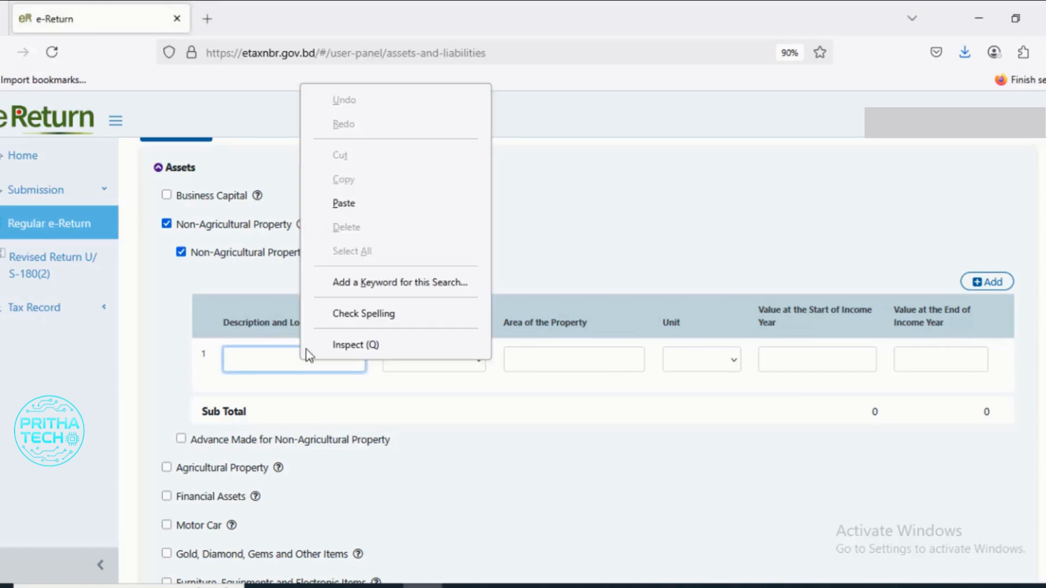
click(344, 203)
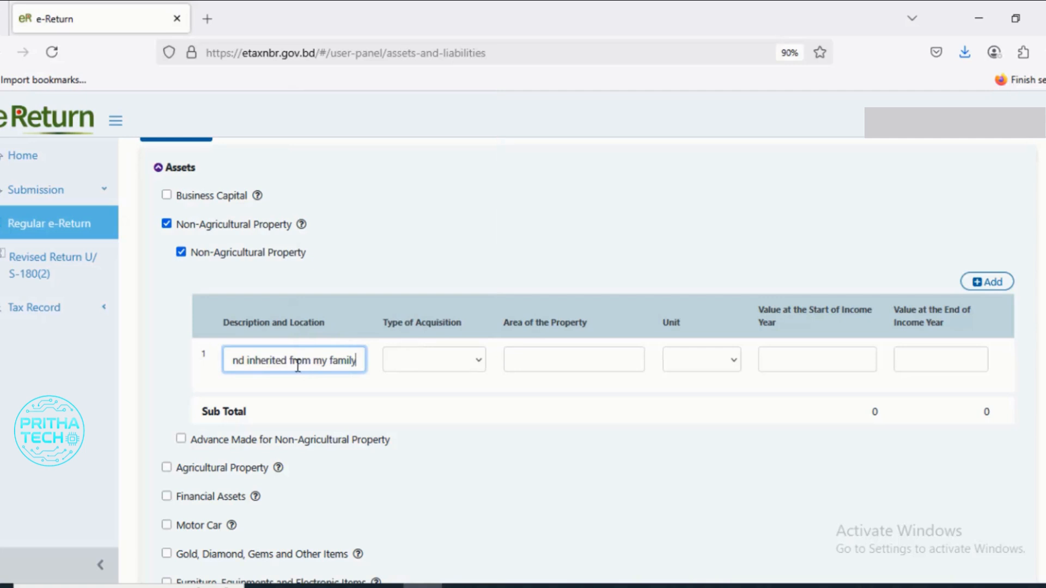
click(445, 366)
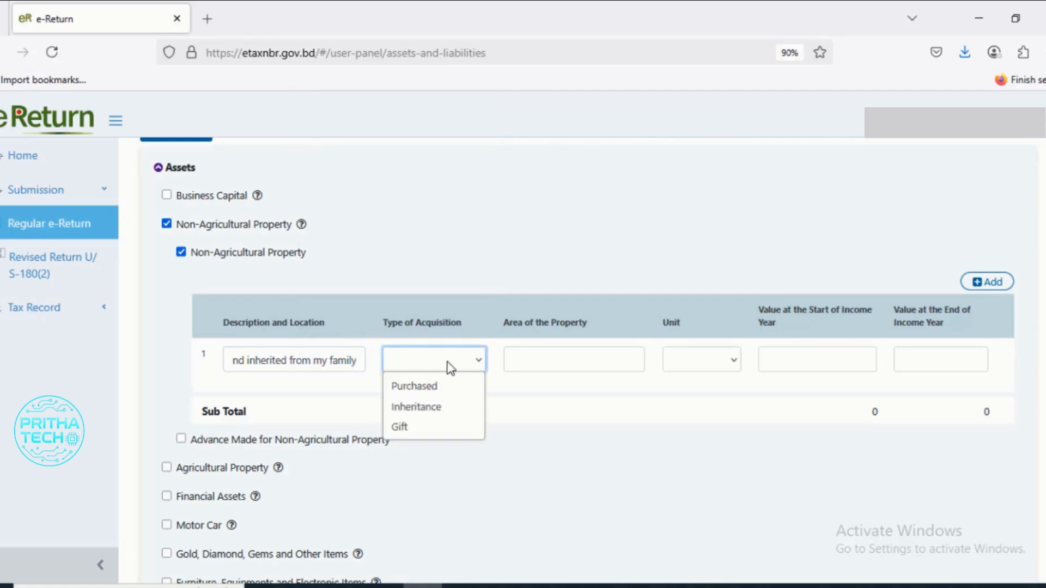
click(438, 412)
click(588, 180)
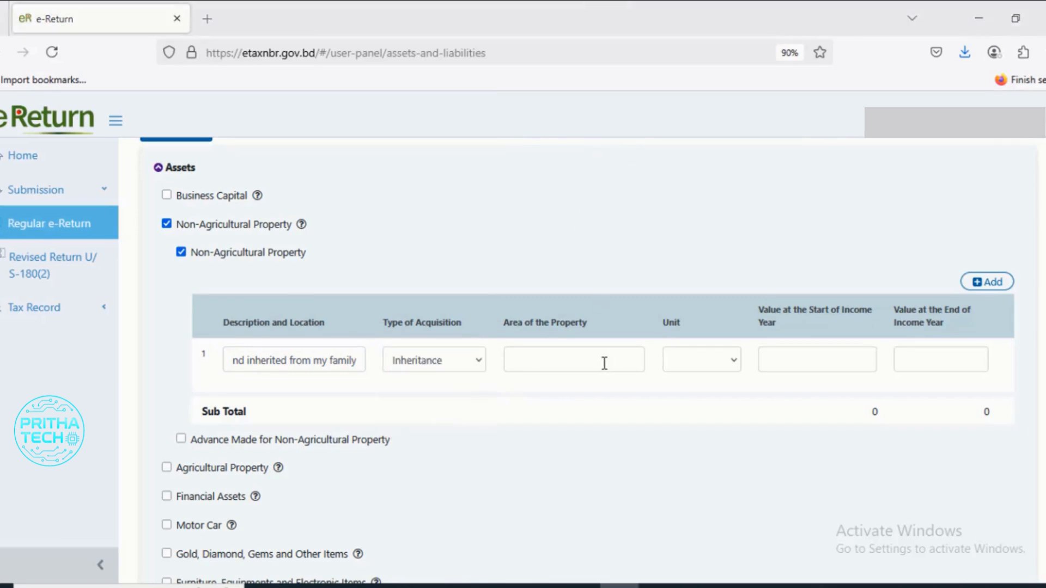
- Set the inherited property's area to 5 decimal and its values at the start and end of the income year to 0
click(584, 362)
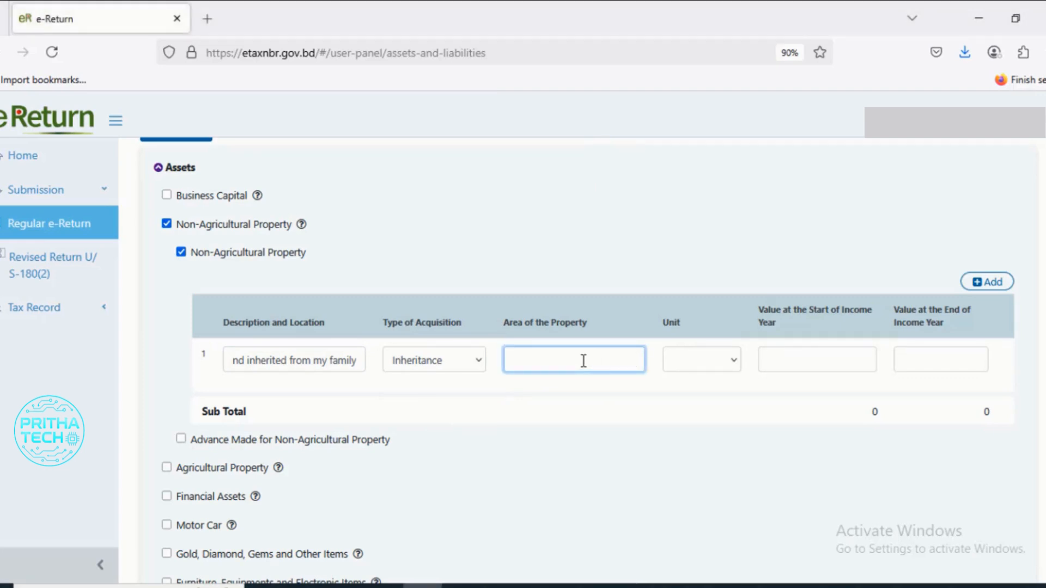
text(5)
click(724, 370)
click(704, 427)
click(815, 362)
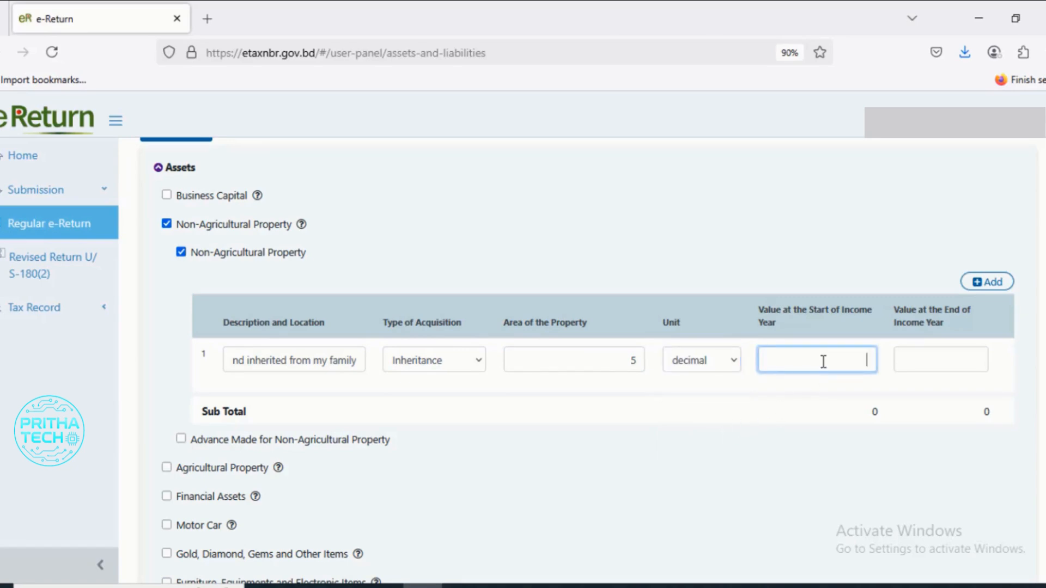
text(0)
click(918, 363)
text(0)
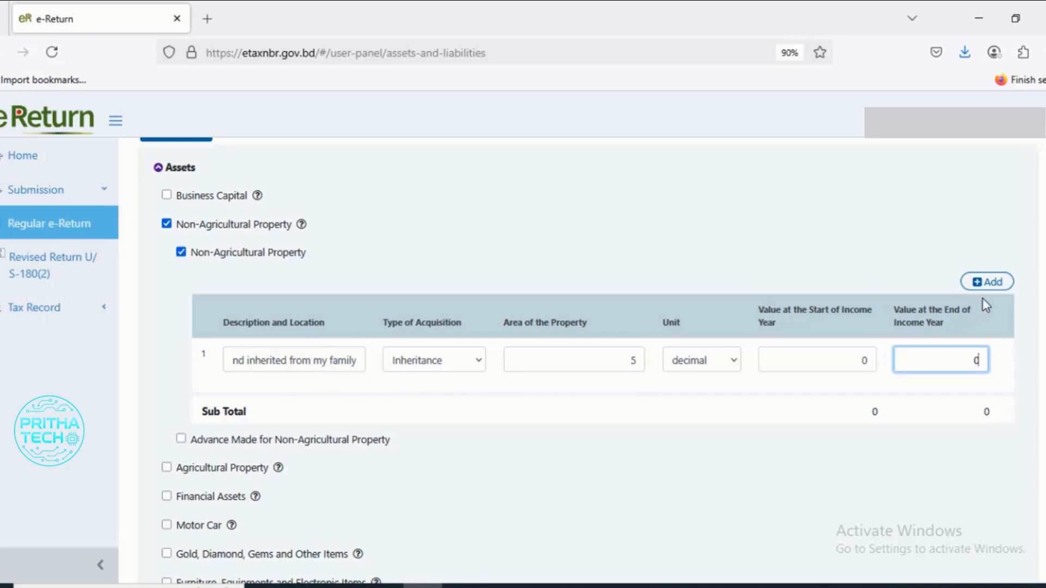
- Add a second row to the Non-Agricultural Property table to examine its fields, and delete that empty row
click(988, 283)
click(264, 420)
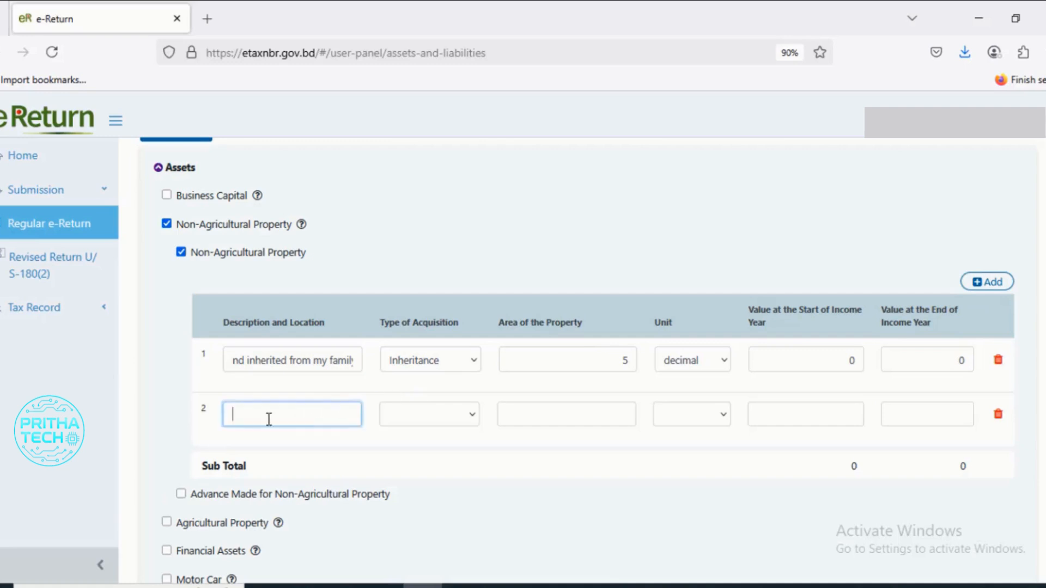
click(428, 419)
click(559, 415)
click(779, 409)
click(889, 409)
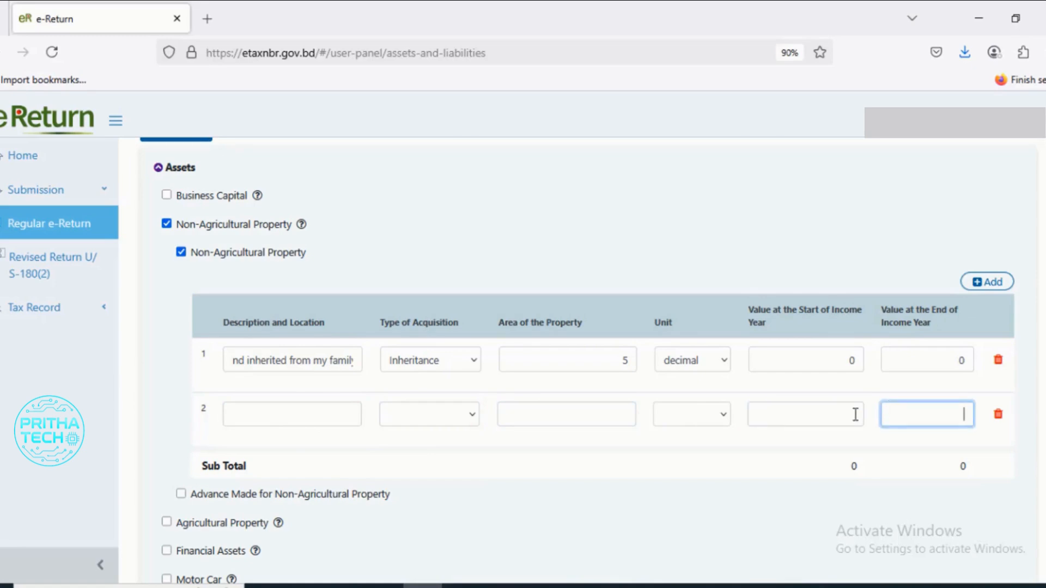
click(799, 422)
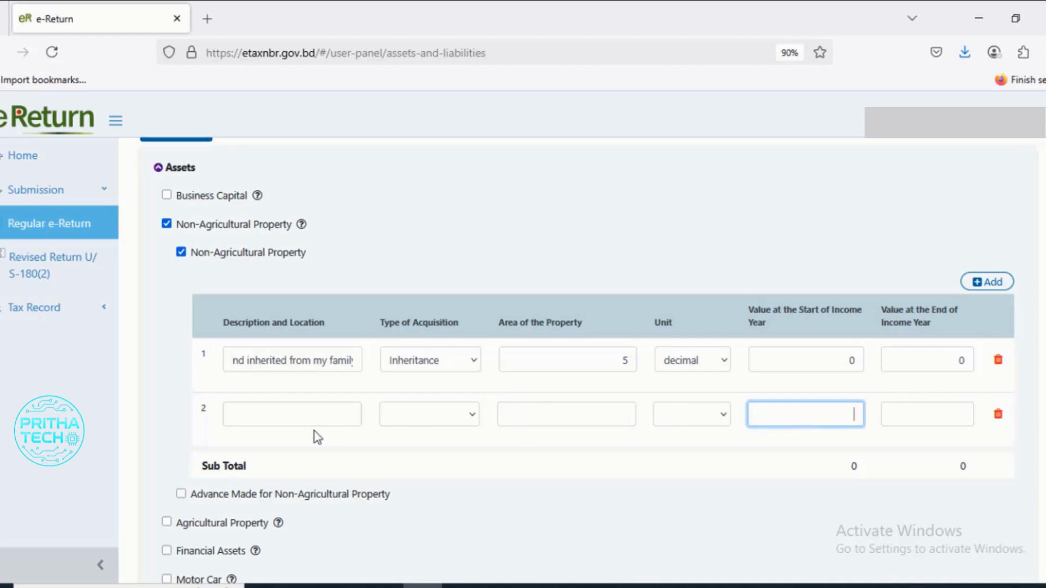
click(906, 418)
click(826, 418)
click(907, 412)
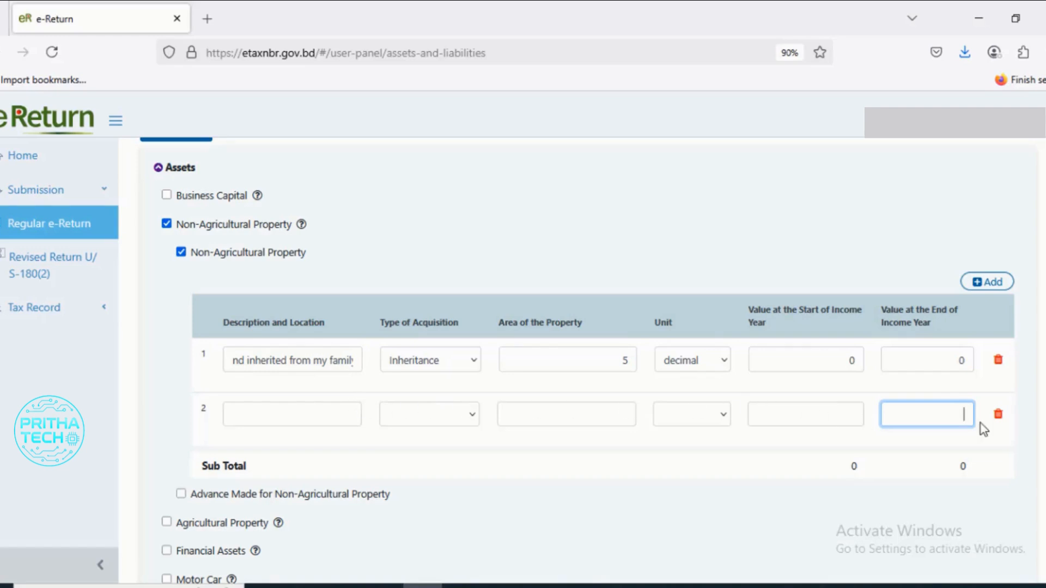
click(997, 417)
- Enable the Agricultural Property category and examine its description, type of acquisition, area and unit options
scroll(584, 420, down, 1)
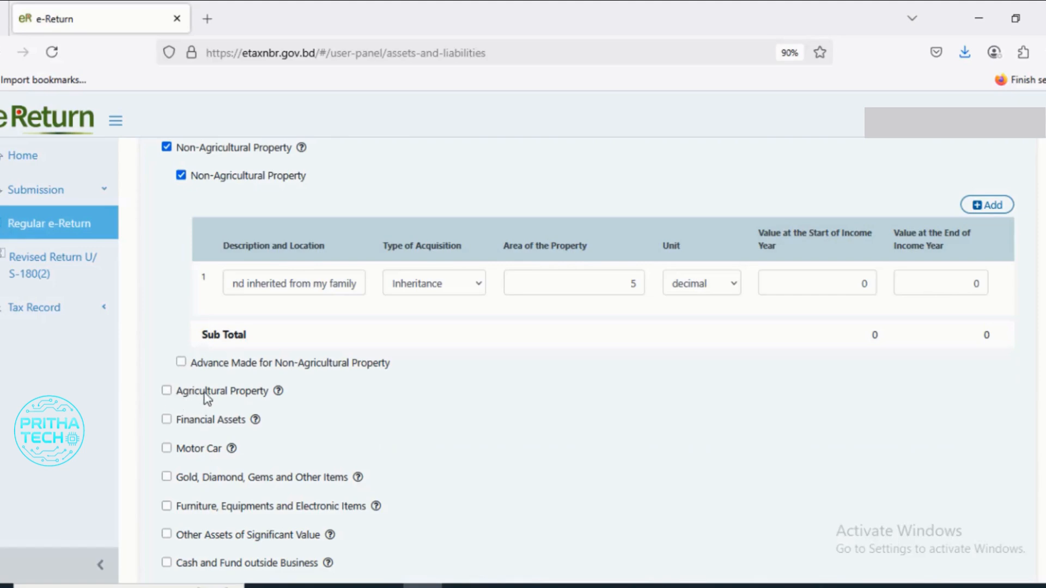
click(166, 392)
scroll(228, 401, down, 2)
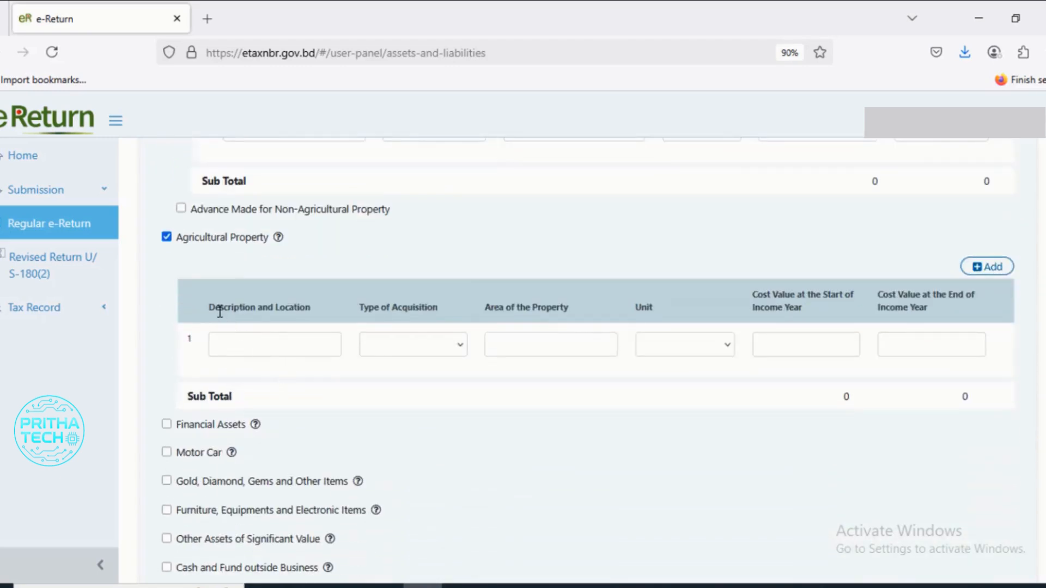
click(254, 344)
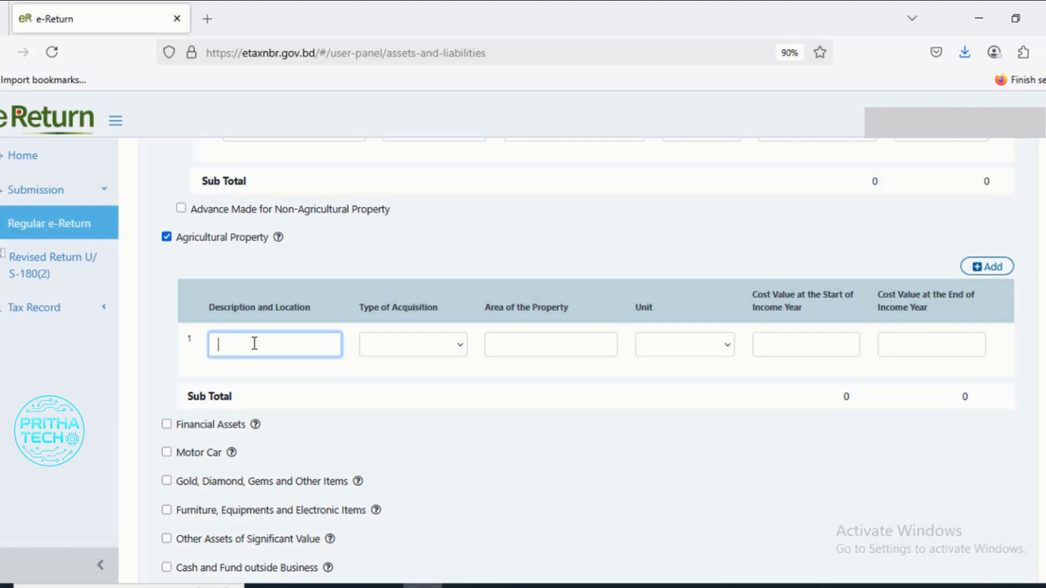
click(454, 349)
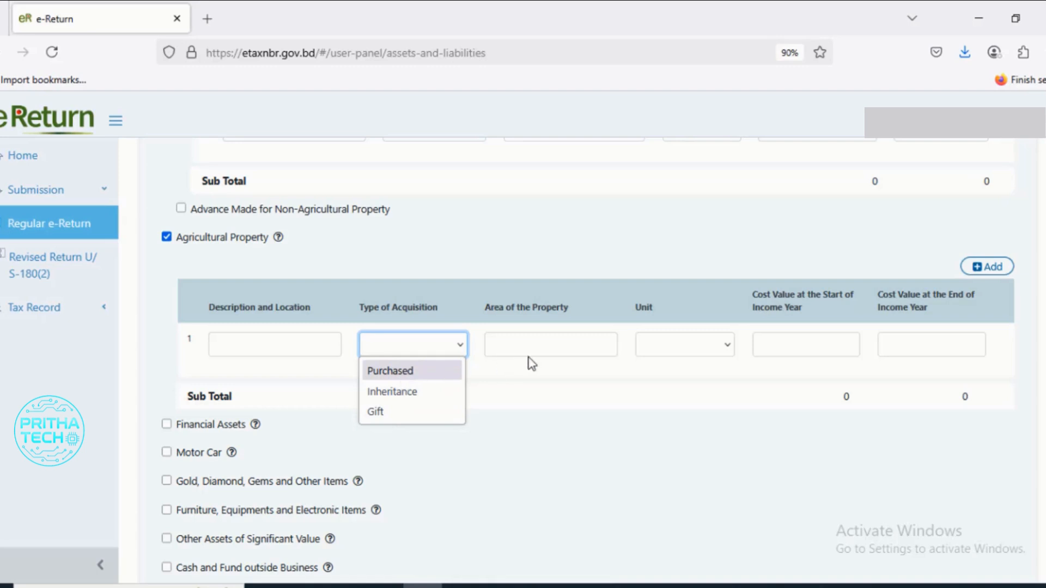
click(557, 348)
click(556, 345)
click(672, 349)
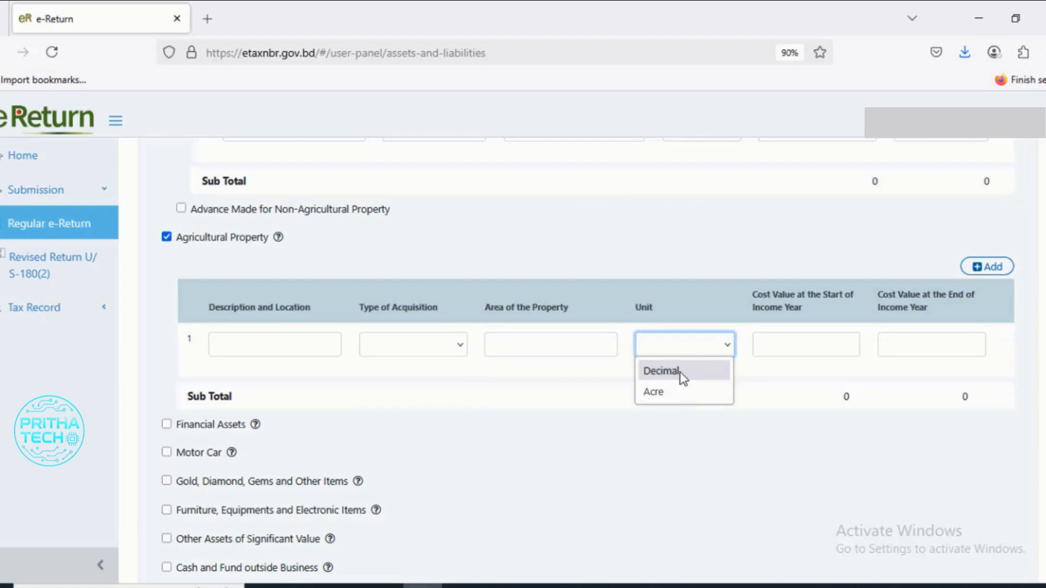
click(577, 371)
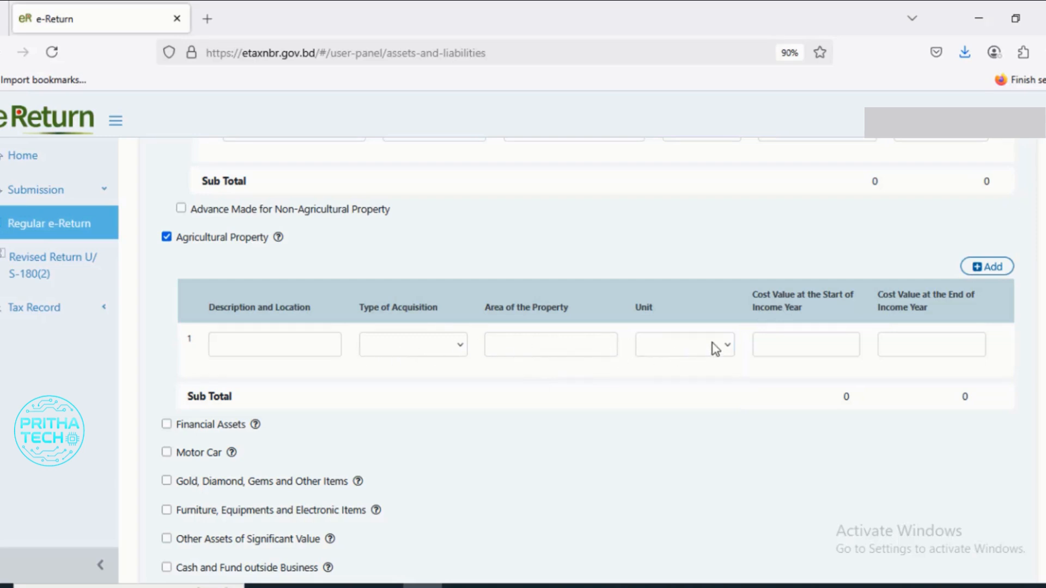
- Examine the agricultural property's start- and end-of-year cost value fields, and disable the Agricultural Property category
click(803, 342)
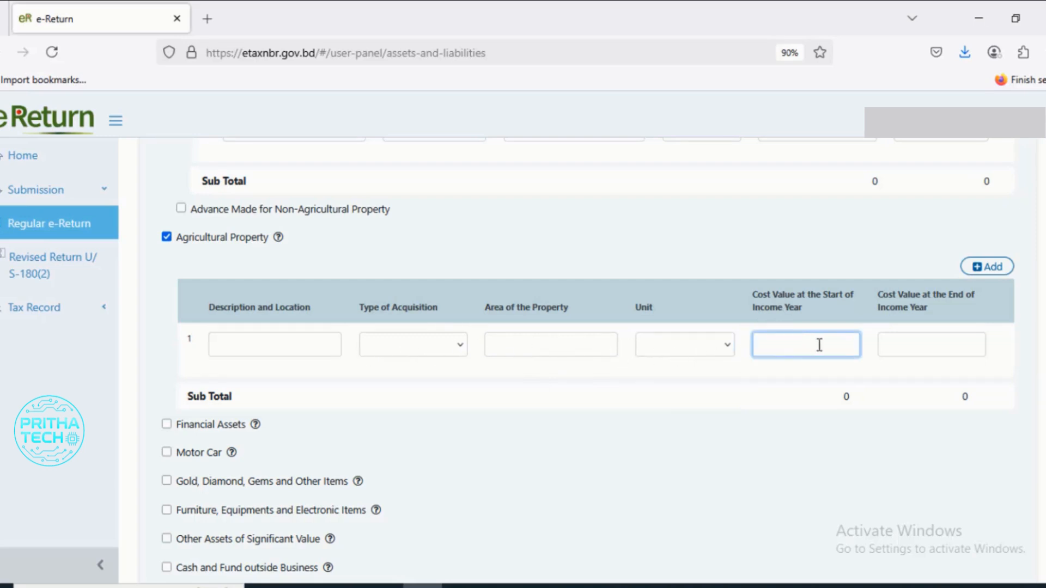
click(886, 348)
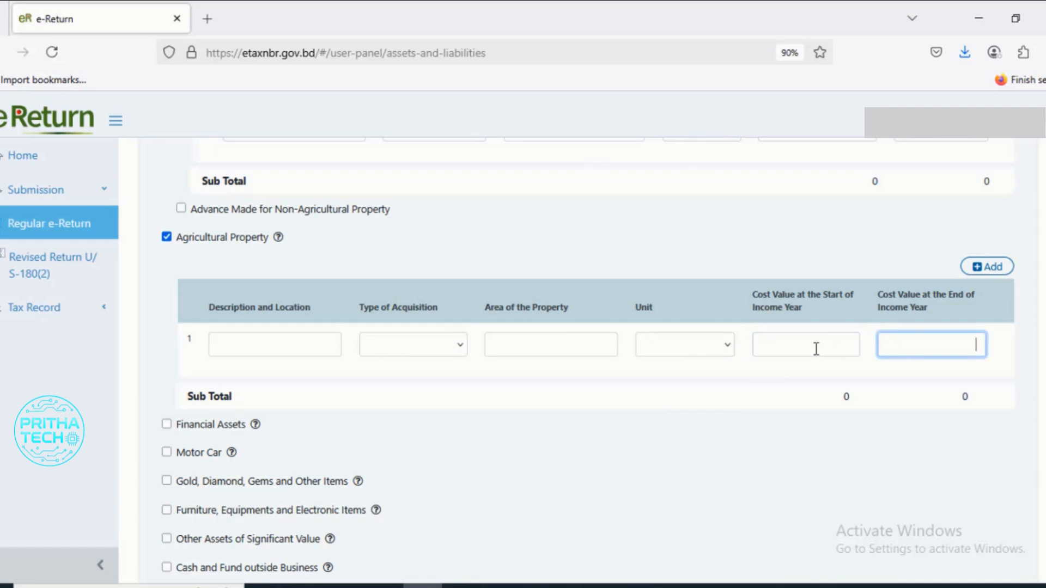
click(831, 349)
click(925, 347)
click(168, 240)
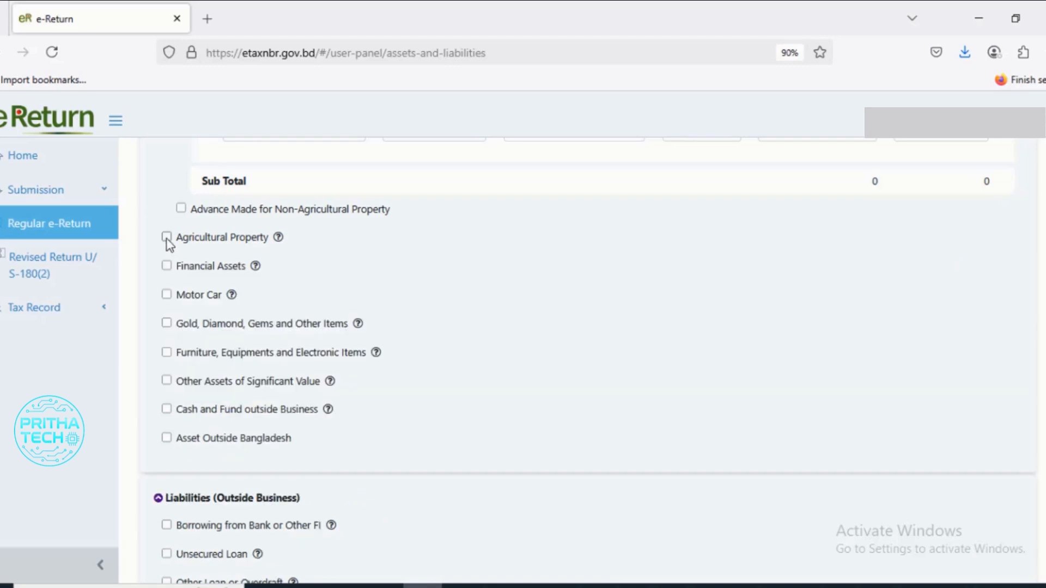
- Enable Financial Assets, examine the Sanchayapatra type, registration number, issue date and value fields, and disable Sanchayapatra
click(167, 267)
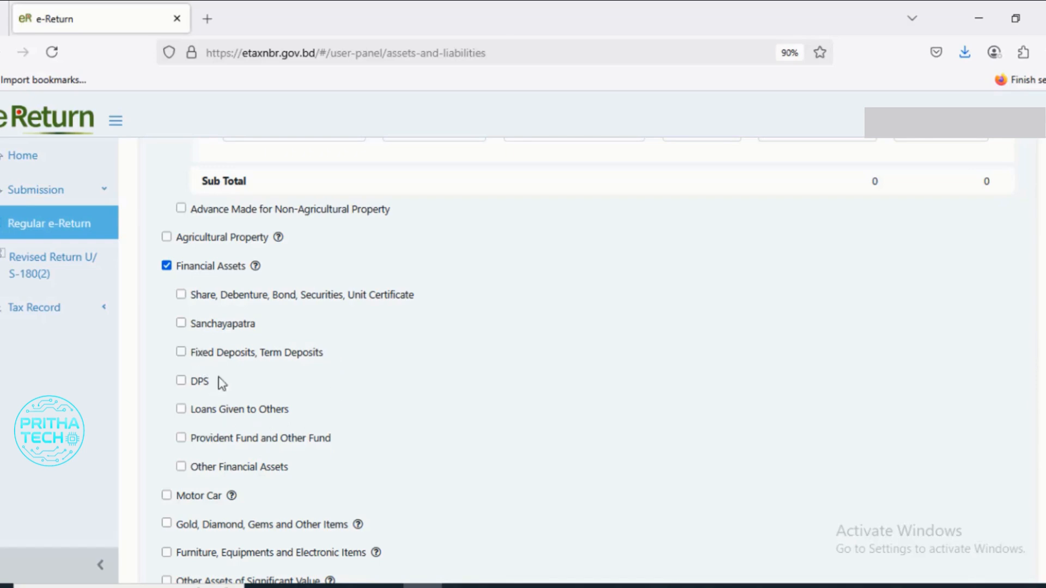
click(181, 324)
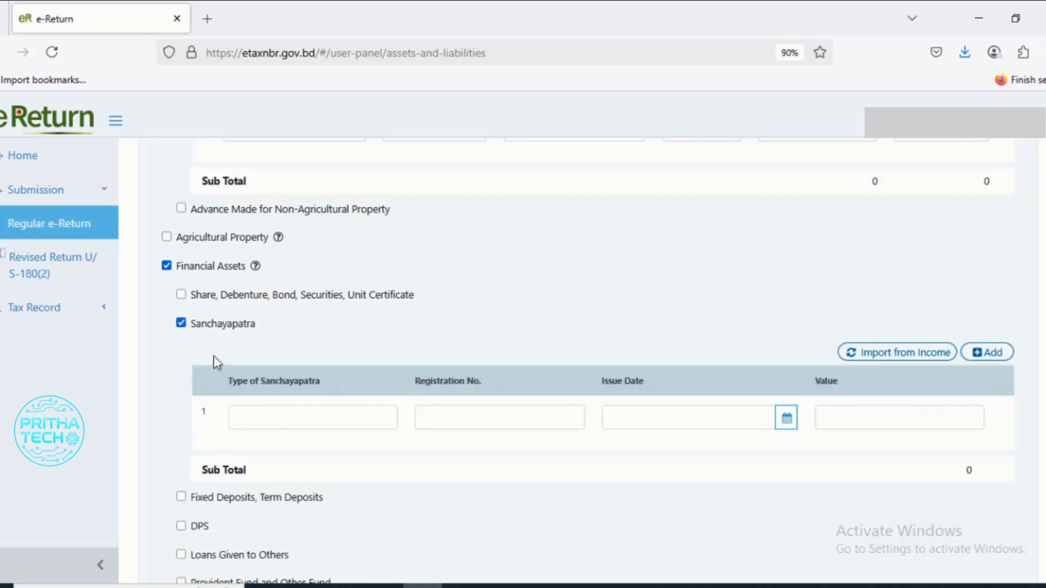
click(289, 425)
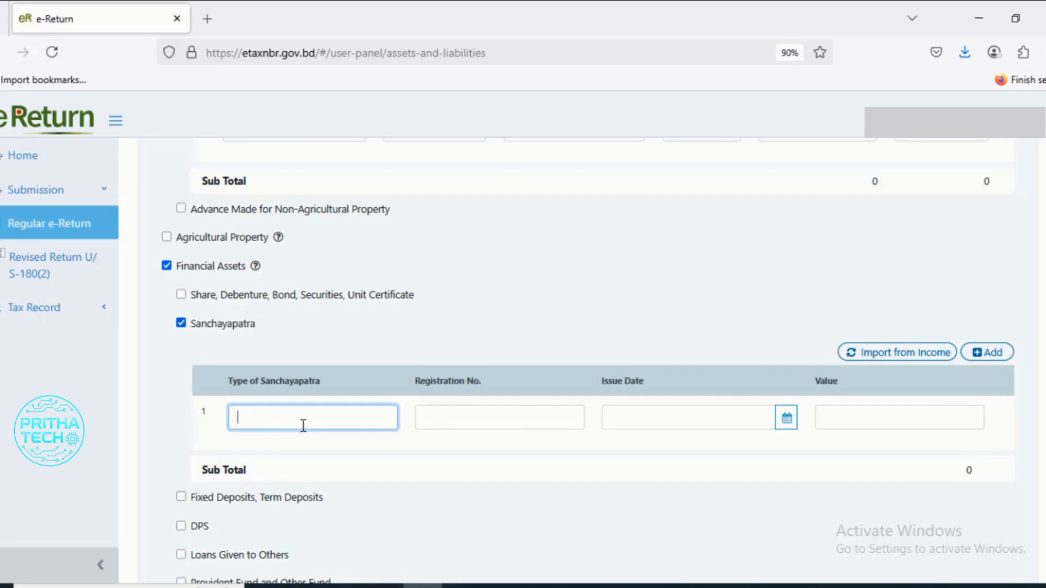
click(518, 421)
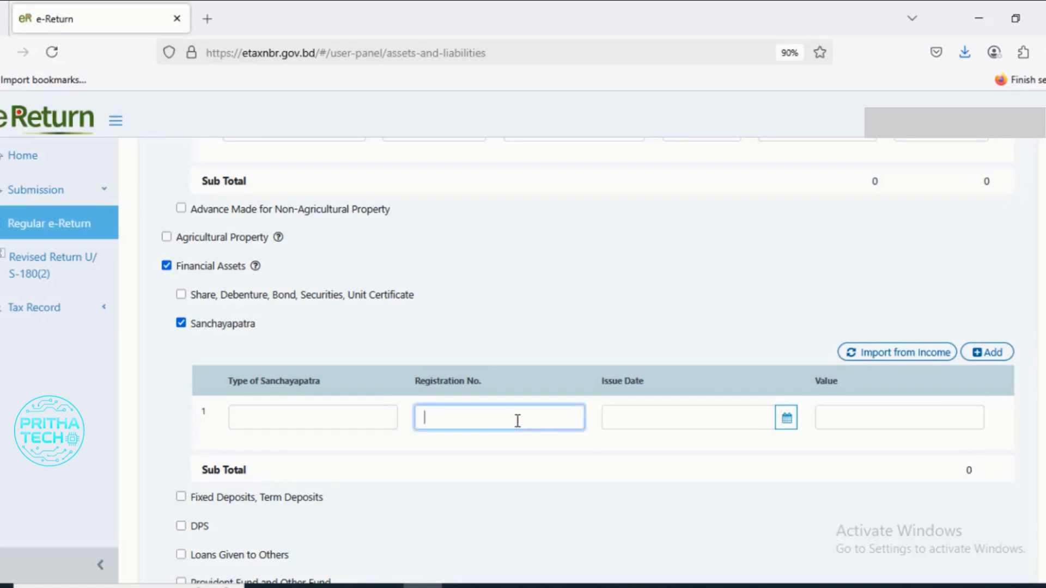
click(697, 422)
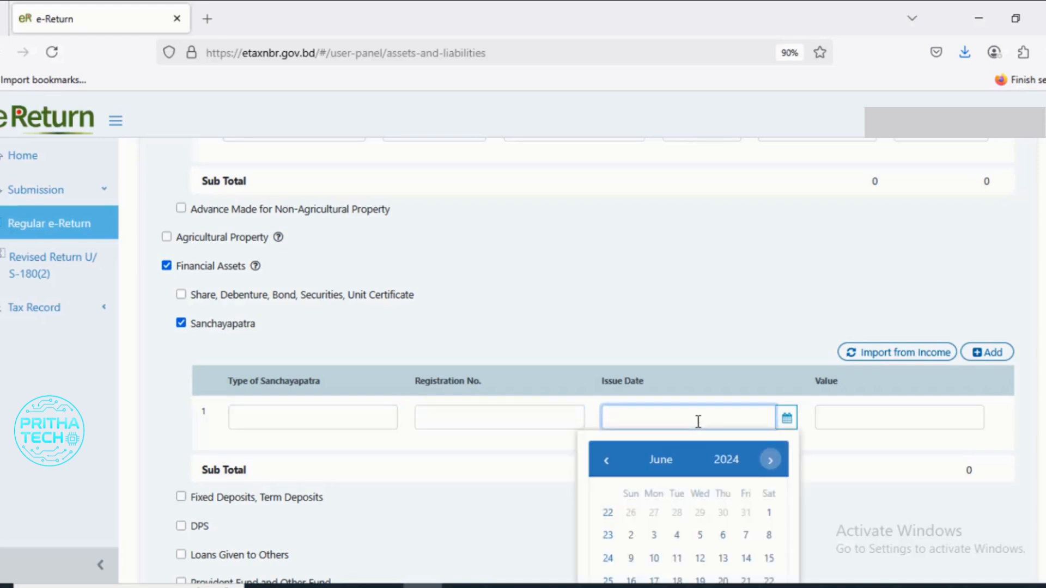
click(891, 422)
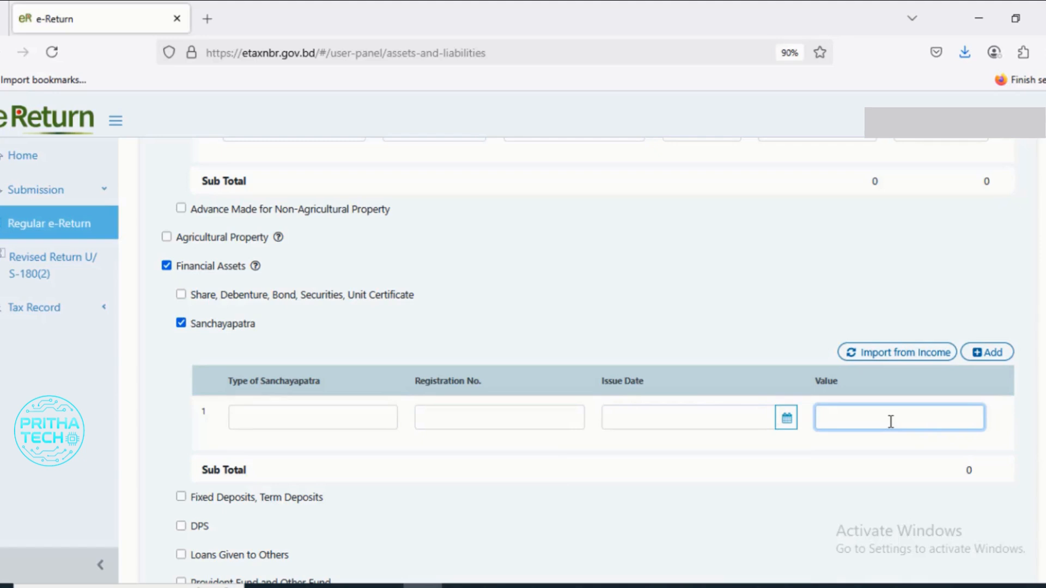
click(654, 415)
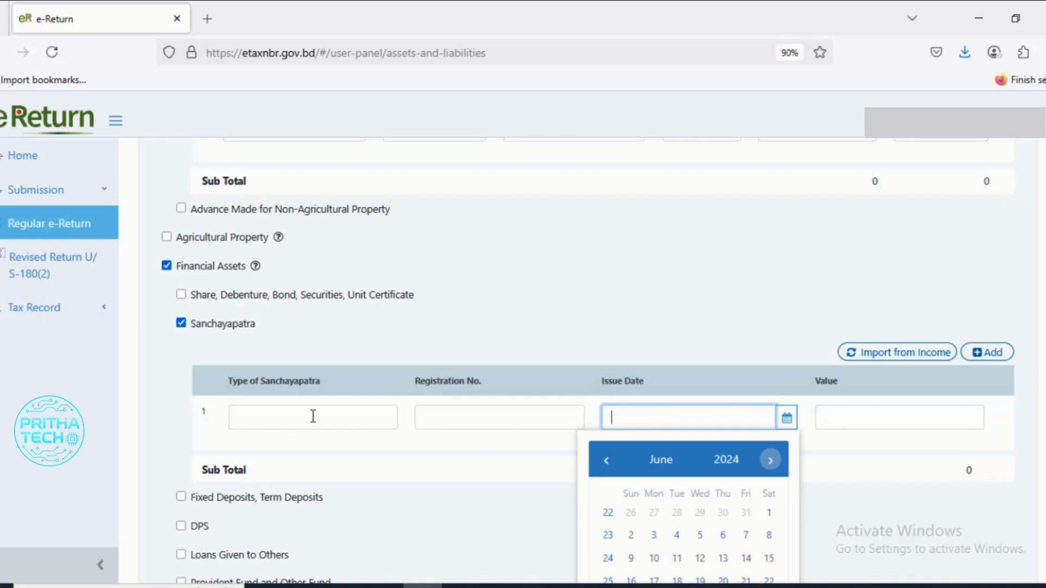
click(362, 423)
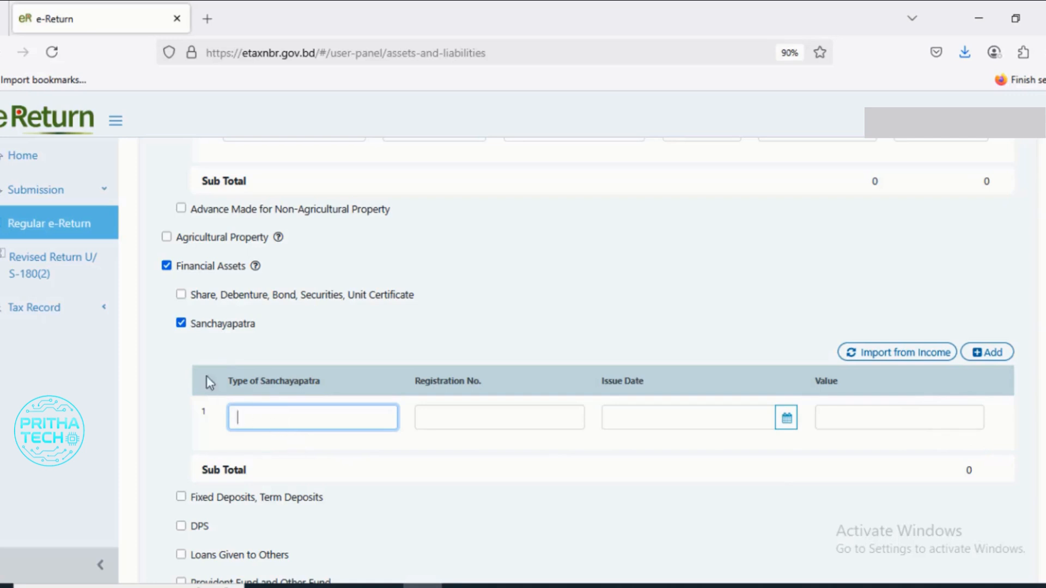
click(181, 325)
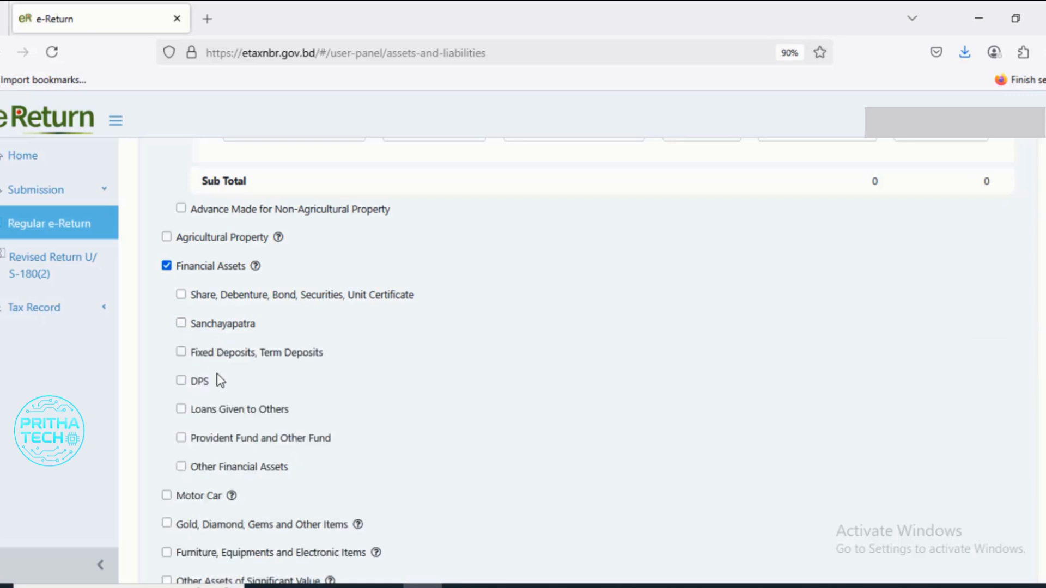
- Enable Fixed Deposits, Term Deposits to examine its entry fields, and disable it again
click(181, 352)
click(324, 446)
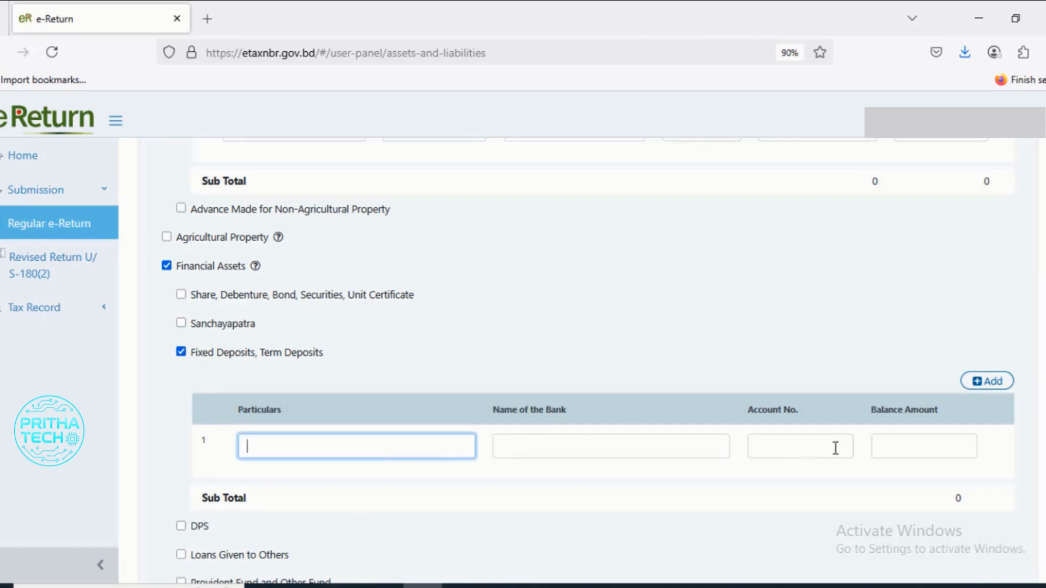
click(181, 352)
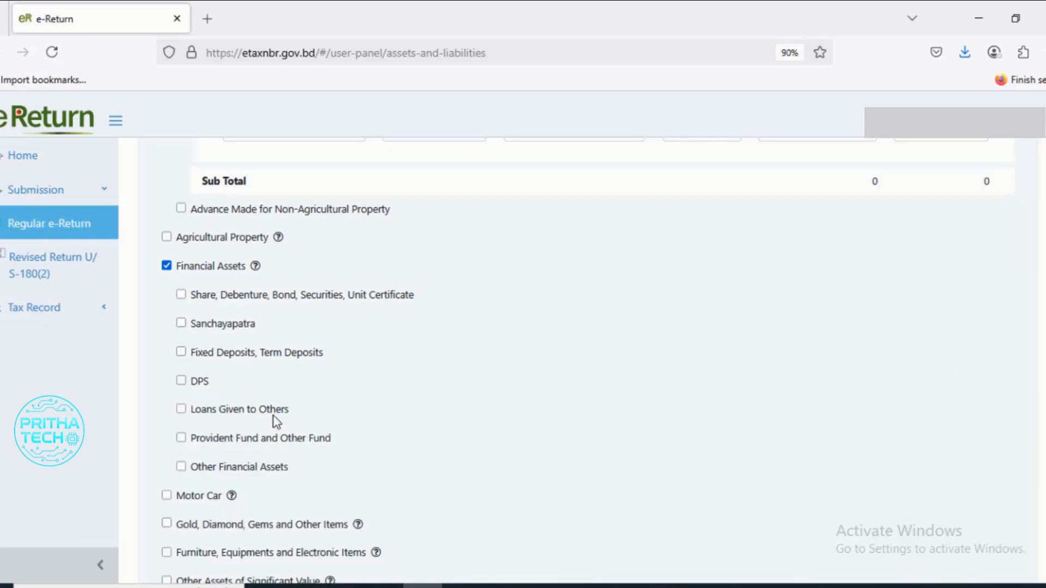
- Enable DPS, examine its particulars, bank name, account number and balance amount fields, and disable DPS
click(181, 381)
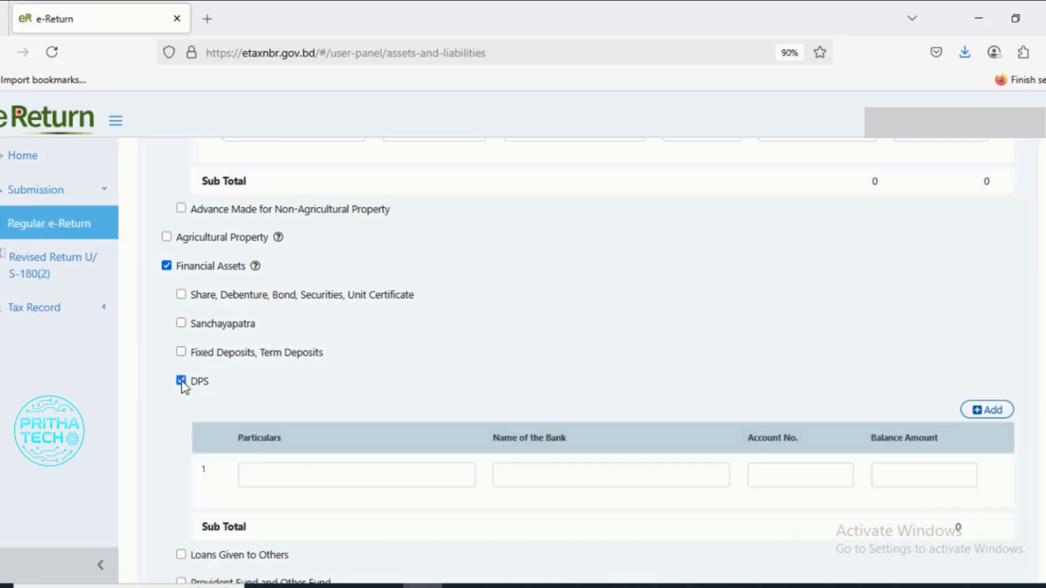
scroll(296, 467, down, 3)
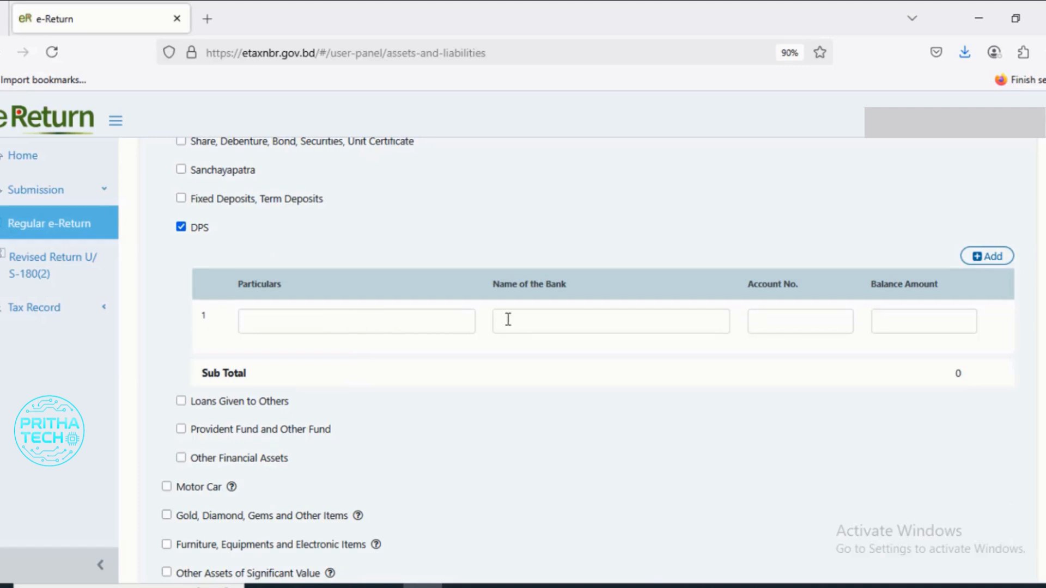
click(894, 325)
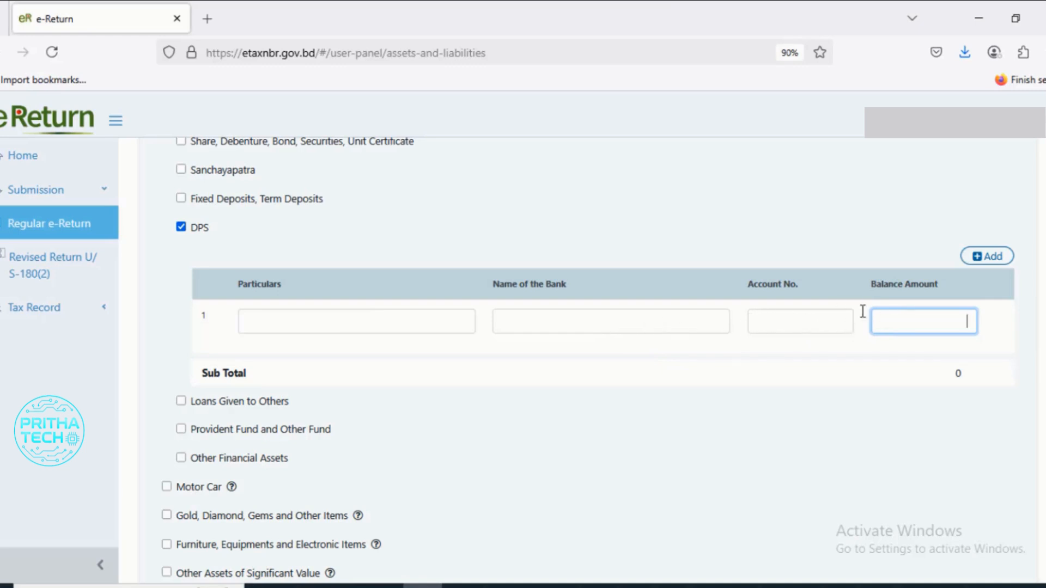
click(784, 323)
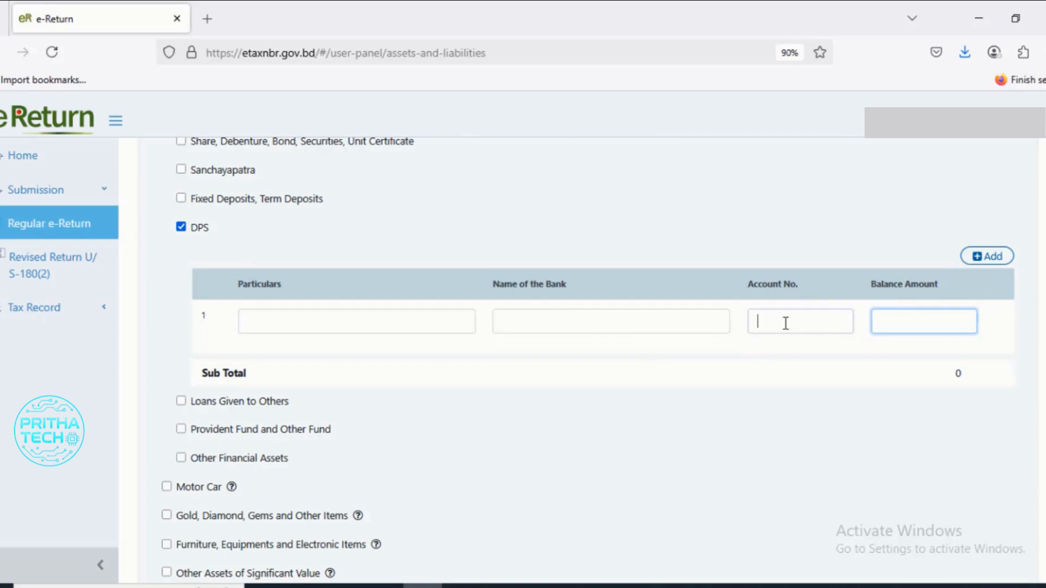
click(545, 324)
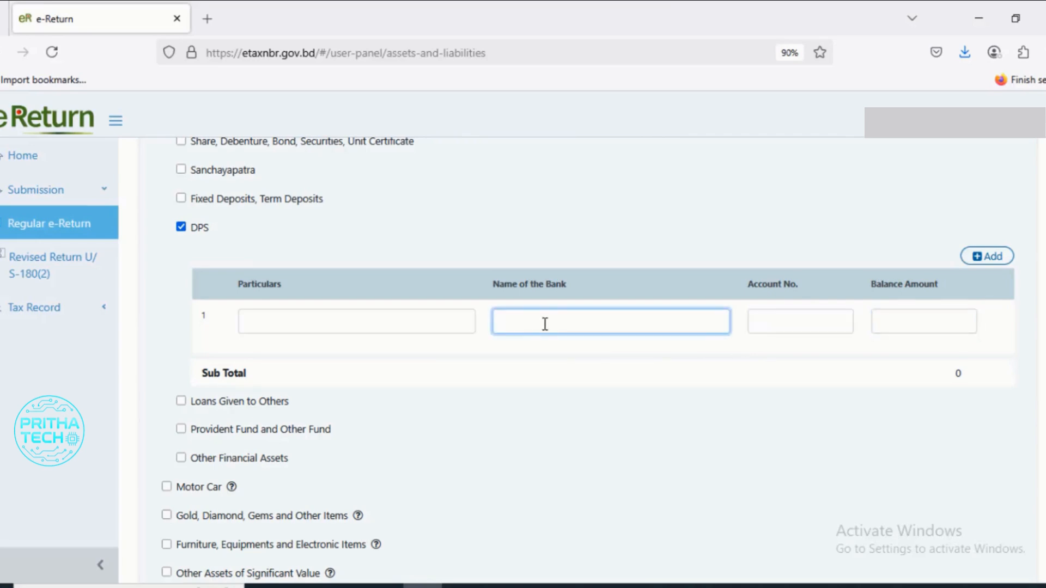
click(247, 323)
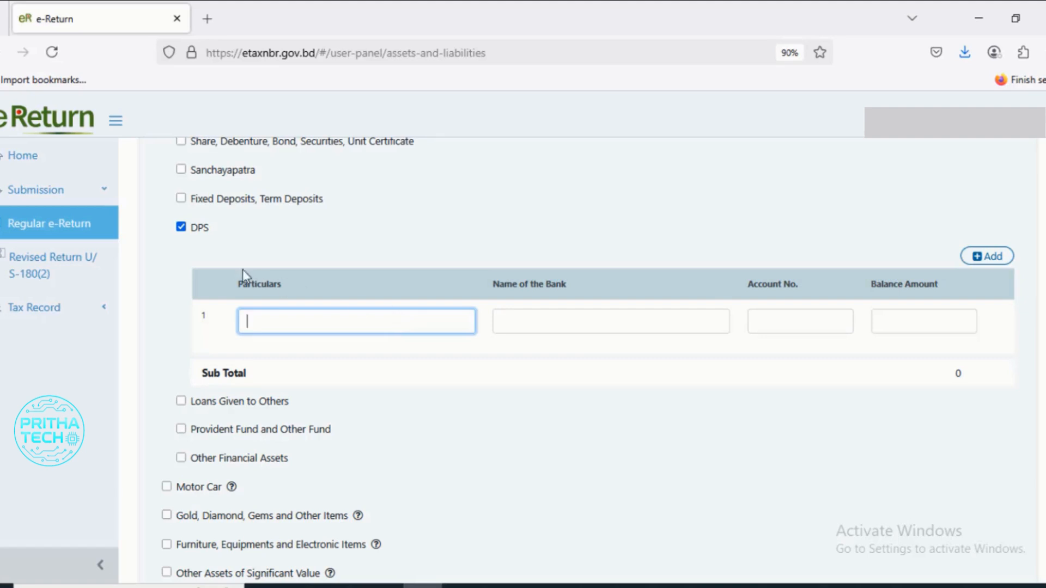
click(181, 227)
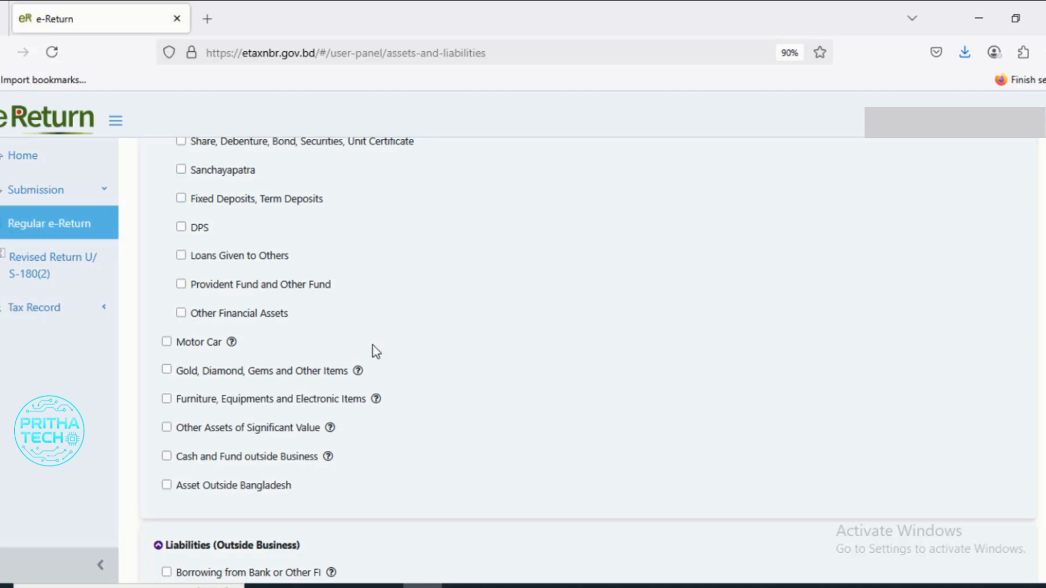
- Enable Gold, Diamond, Gems and Other Items, and set the first item to Gold acquired as a Gift
scroll(374, 352, down, 2)
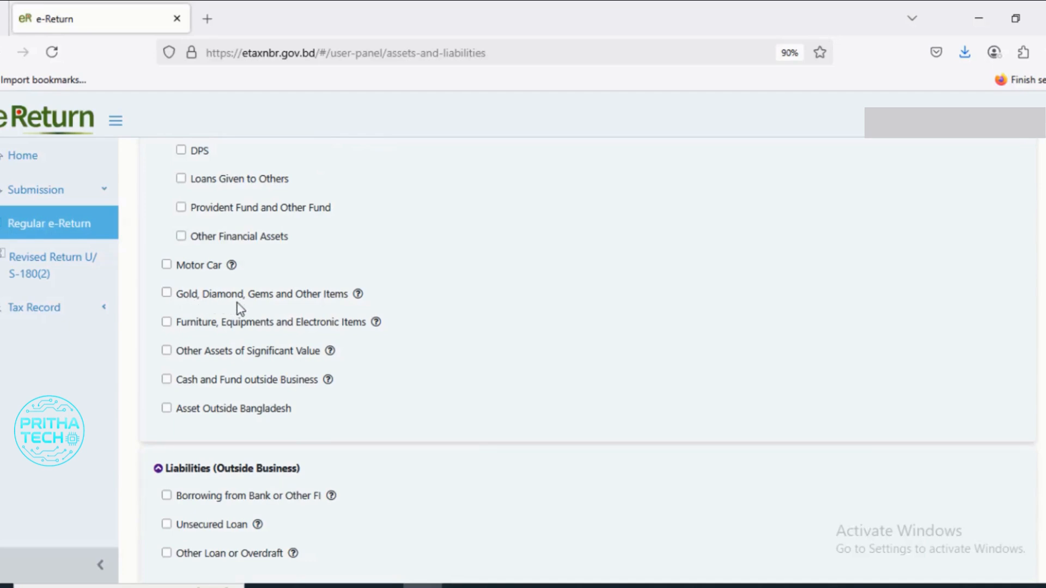
click(166, 294)
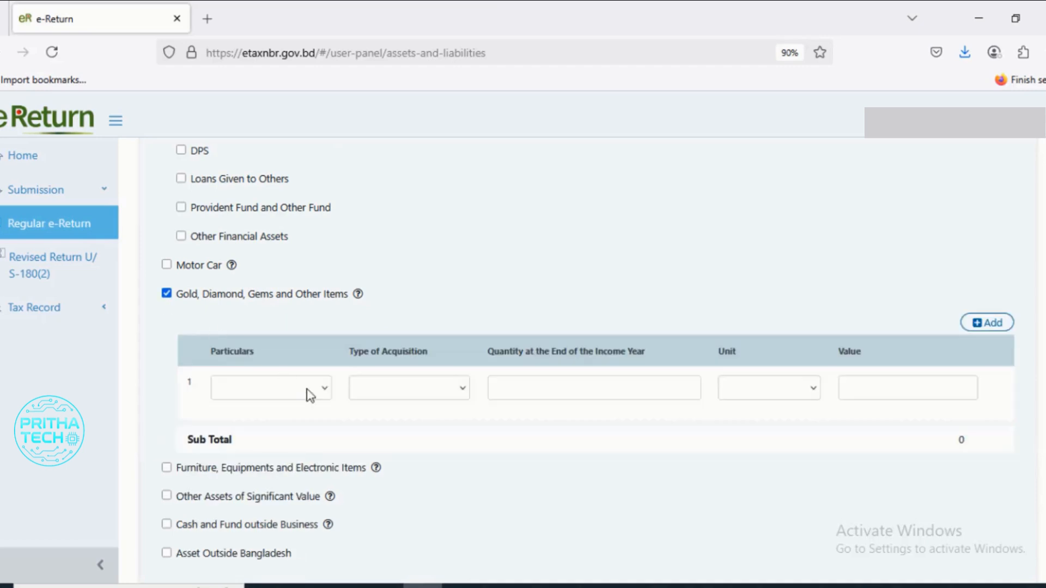
scroll(296, 362, down, 1)
click(296, 311)
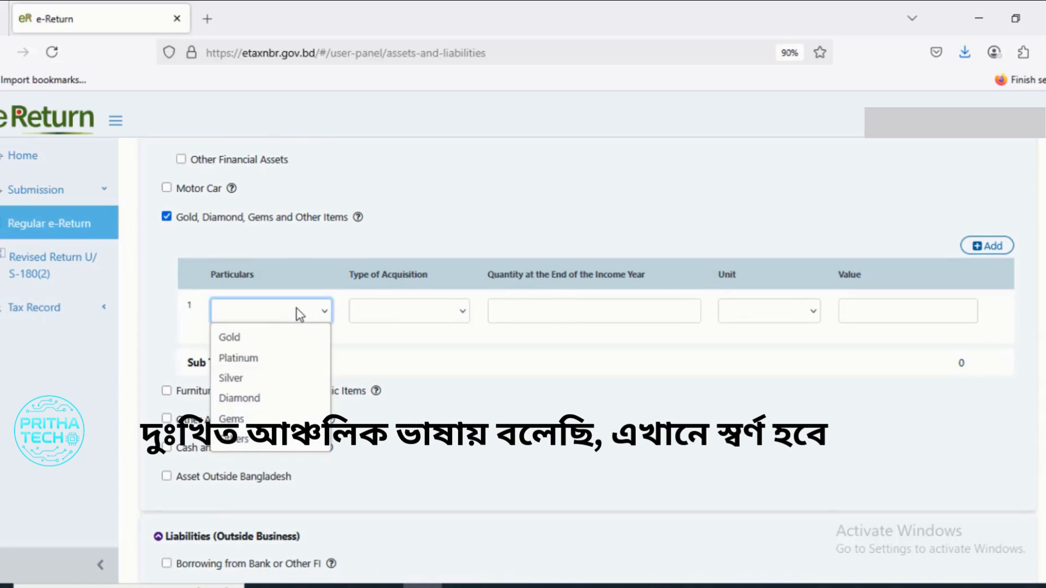
click(285, 340)
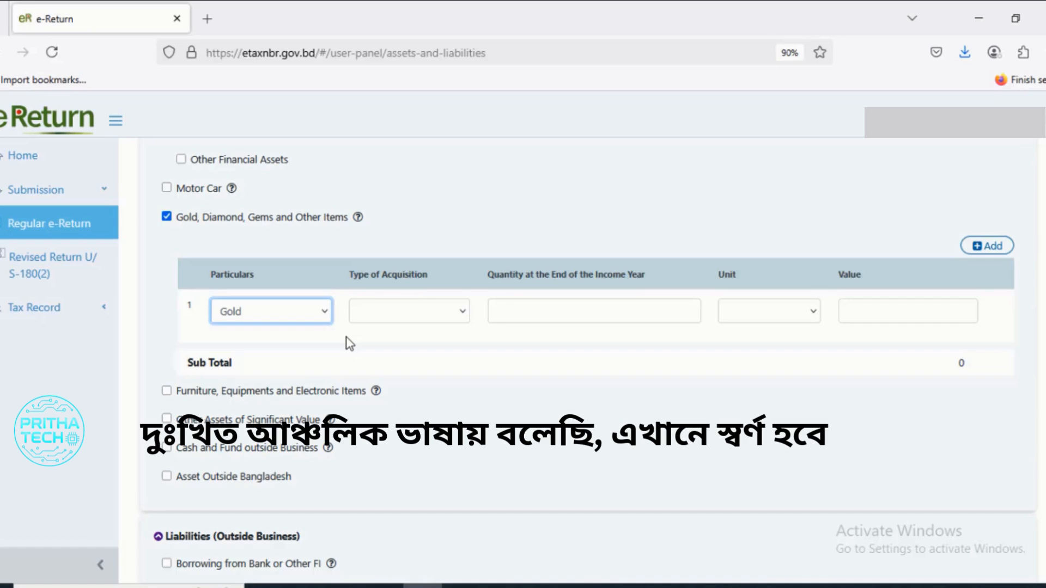
click(454, 321)
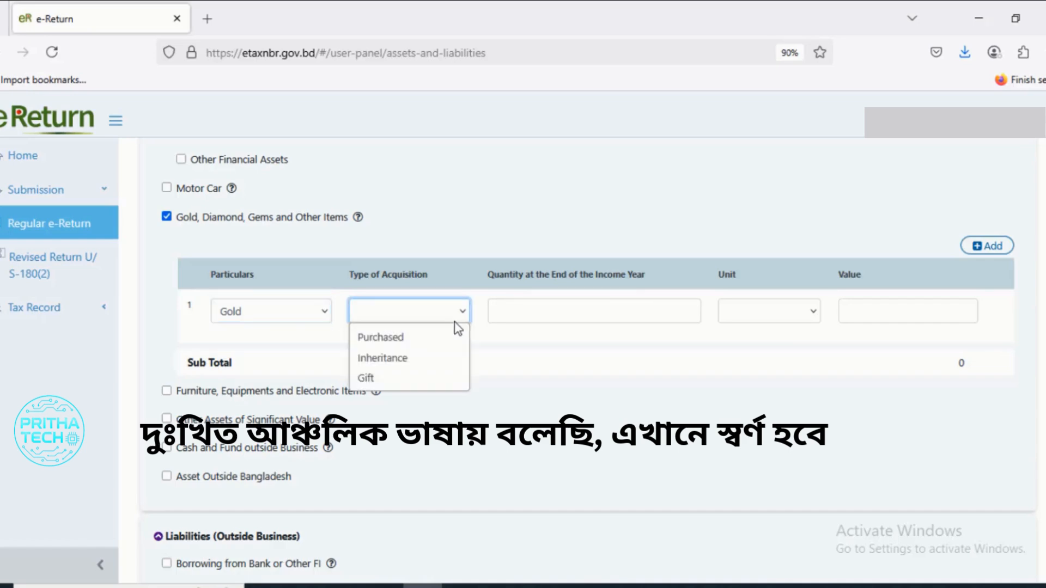
click(407, 373)
- Set the gold's quantity at the end of the income year to 20 Bhori and its value to 0
click(635, 313)
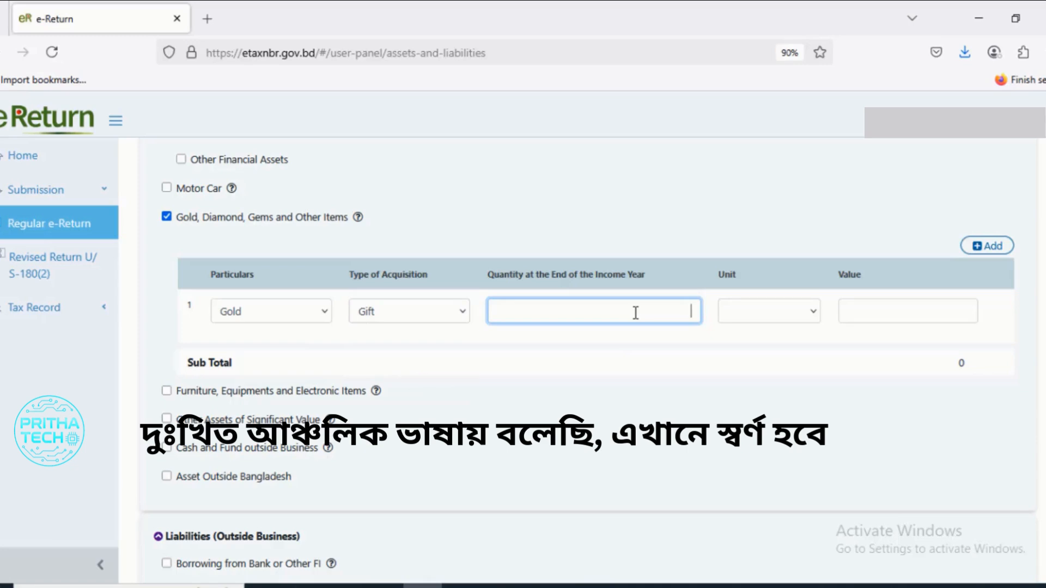
text(20)
click(696, 366)
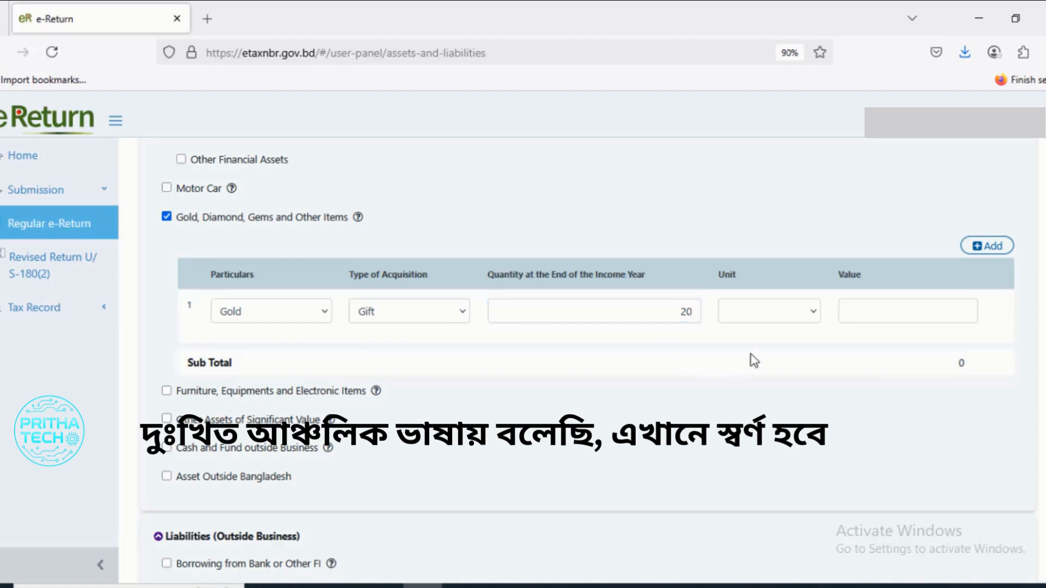
click(805, 323)
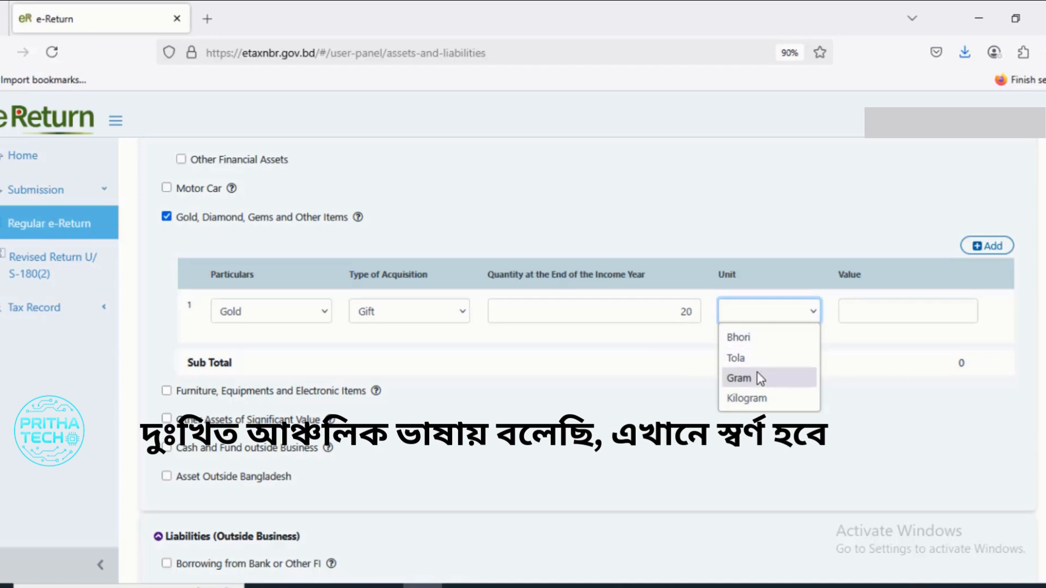
click(755, 342)
click(869, 309)
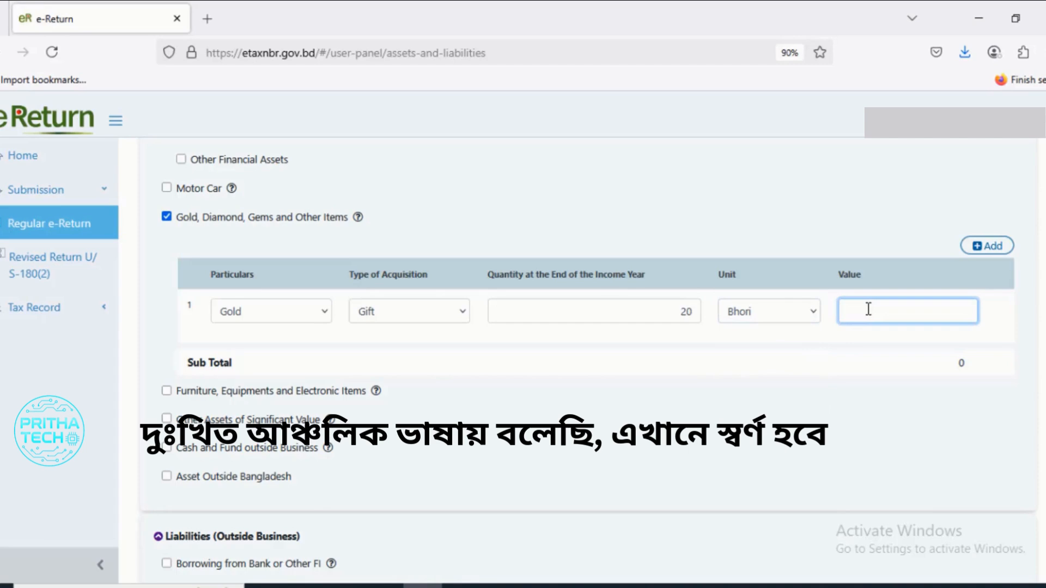
text(0)
- Enable Furniture, Equipments and Electronic Items, and copy the word "Furniture" from its label into the first row's particulars
scroll(526, 401, down, 2)
scroll(525, 395, down, 1)
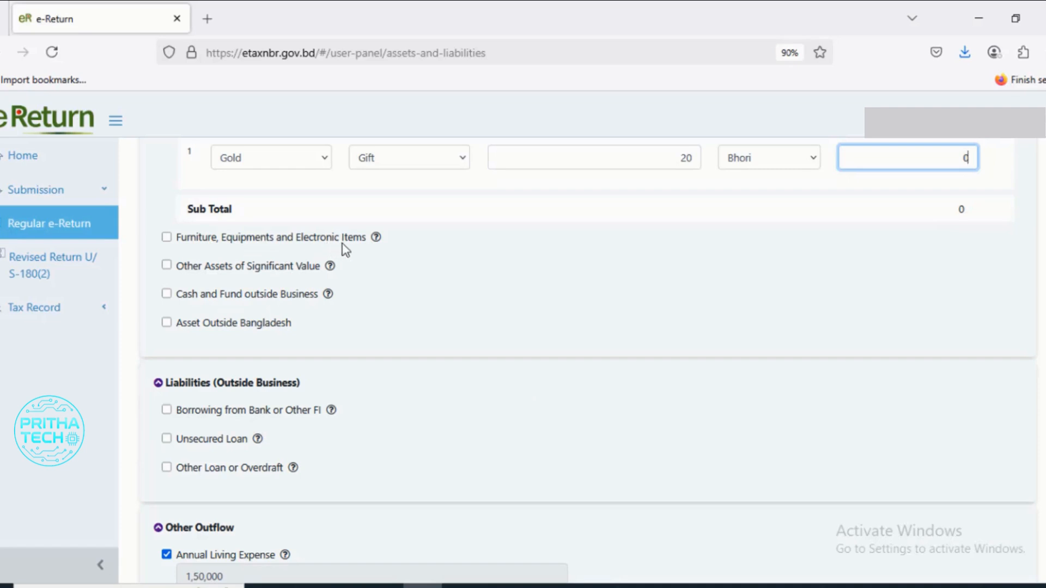
click(167, 237)
click(269, 329)
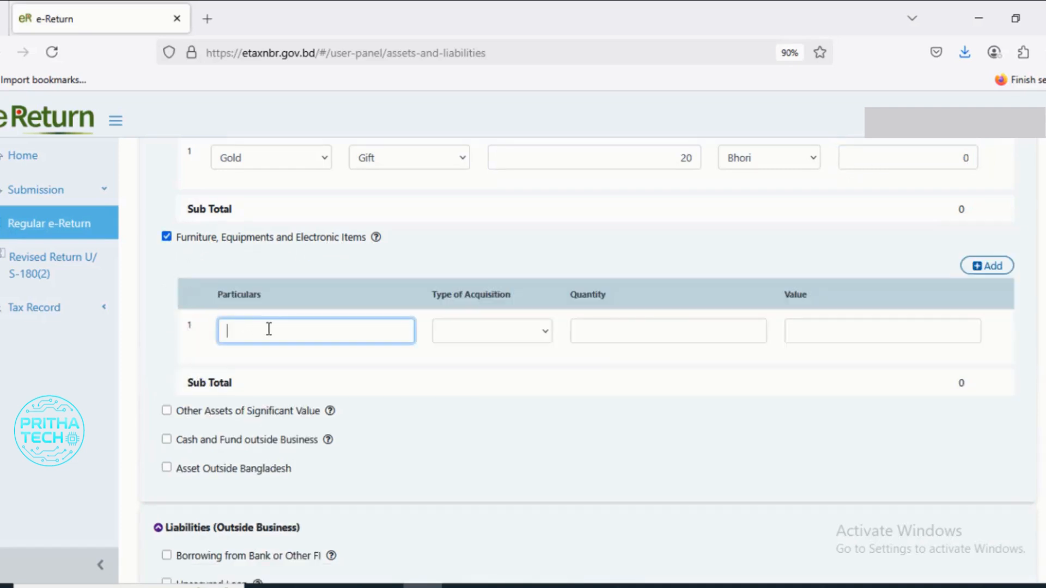
drag(217, 242, 178, 242)
key(ctrl+c)
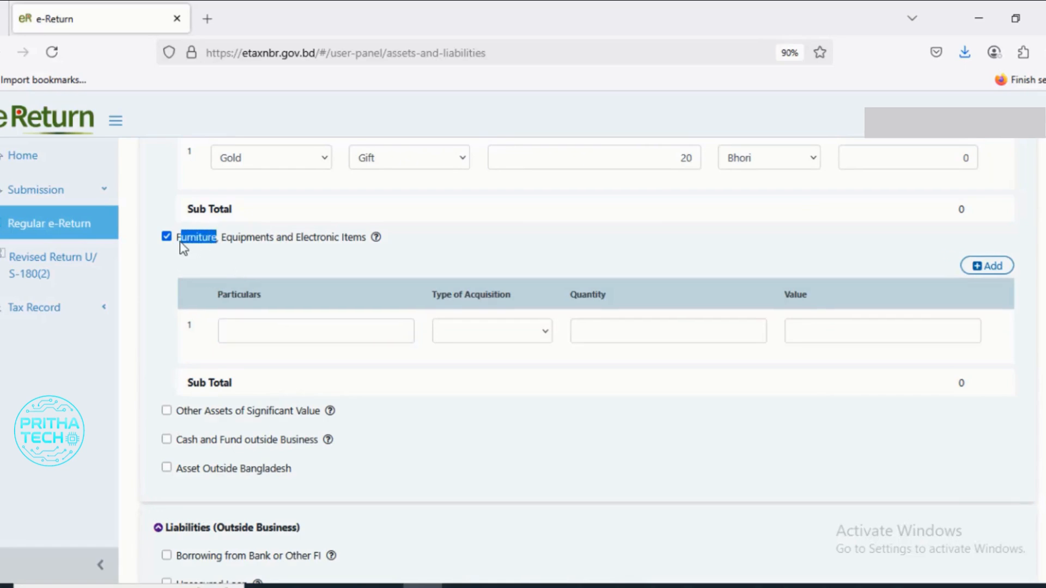
right_click(195, 242)
click(217, 256)
click(278, 326)
right_click(280, 327)
click(319, 441)
- Copy "Items" from the category label and append it so that the particulars read "Furniture Items"
drag(369, 239, 348, 243)
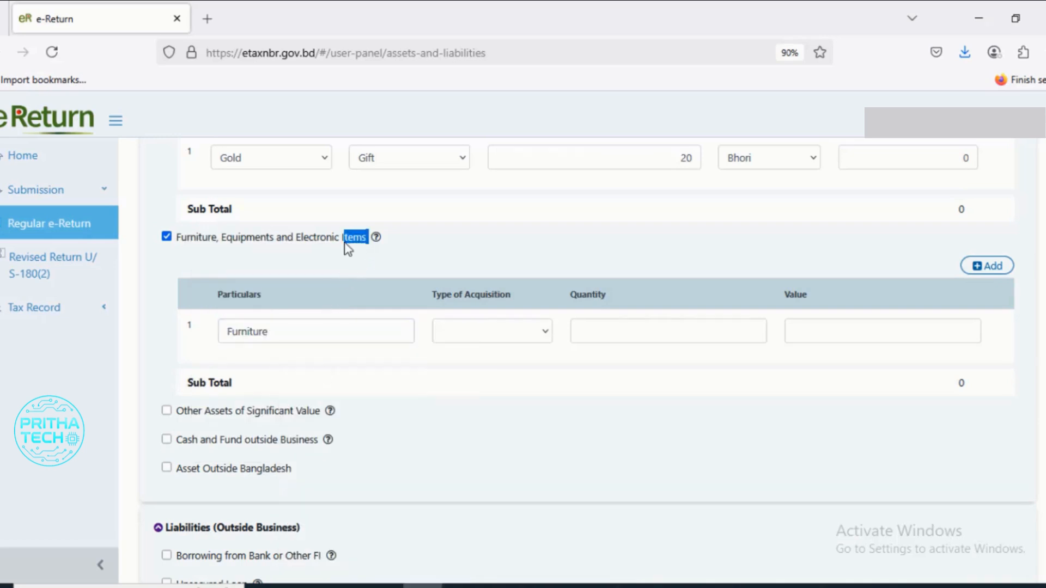
right_click(350, 243)
click(370, 260)
click(340, 330)
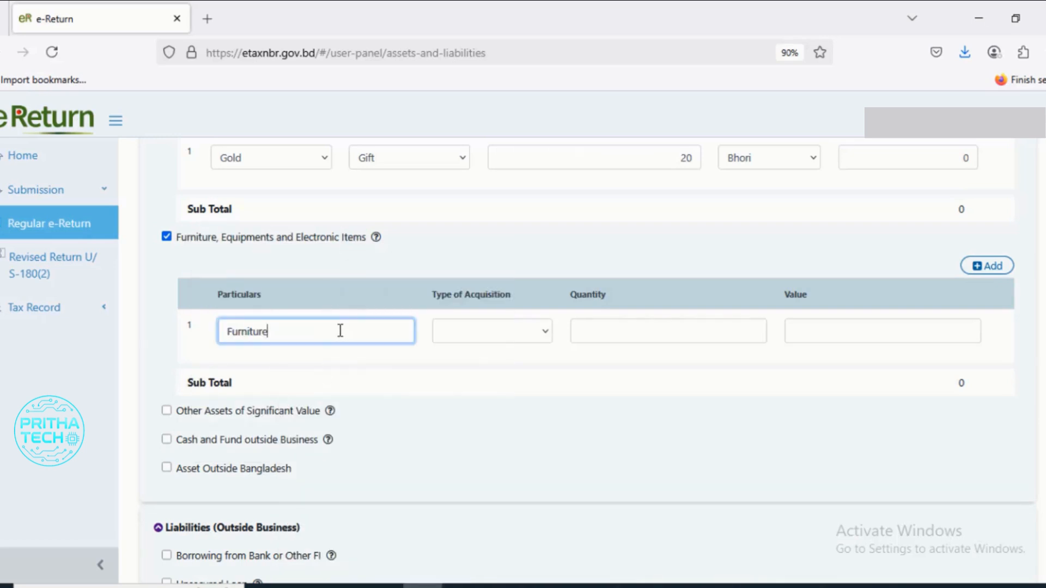
key(ctrl+v)
- Set the Furniture Items row to Purchased with a quantity of 10 and a value of 2,50,000
click(543, 333)
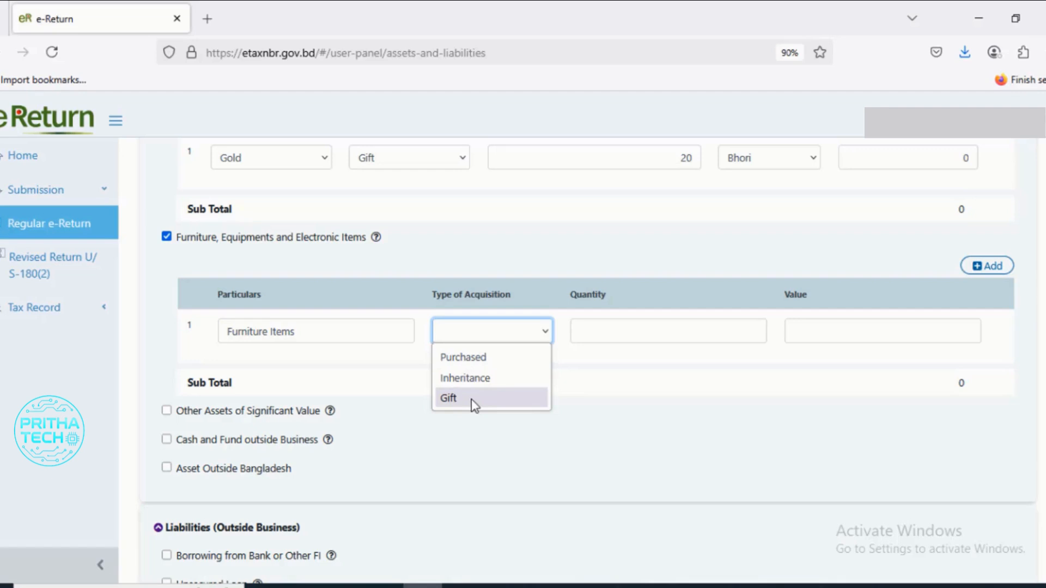
click(465, 364)
click(711, 338)
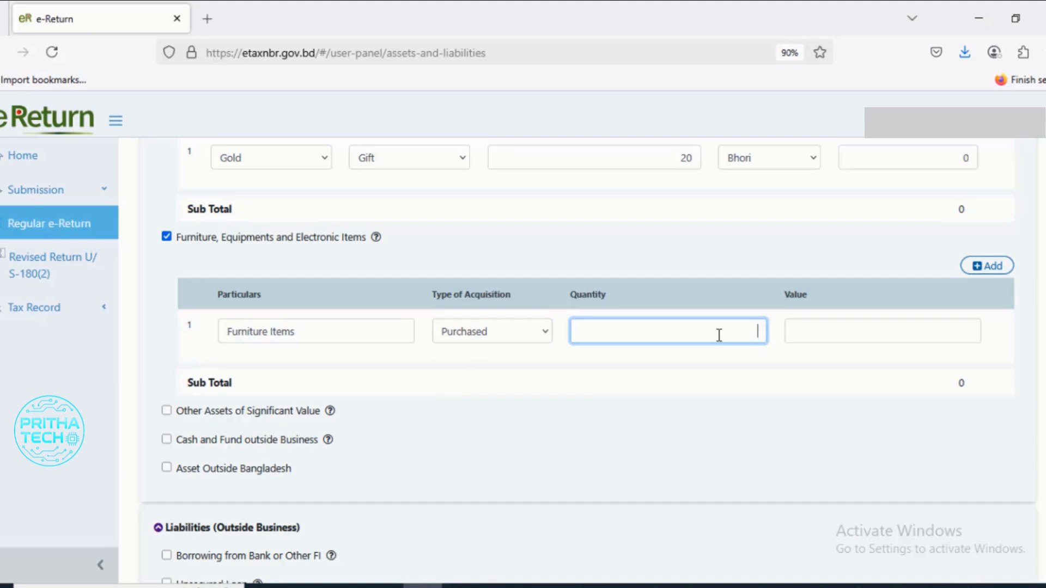
text(10)
click(857, 337)
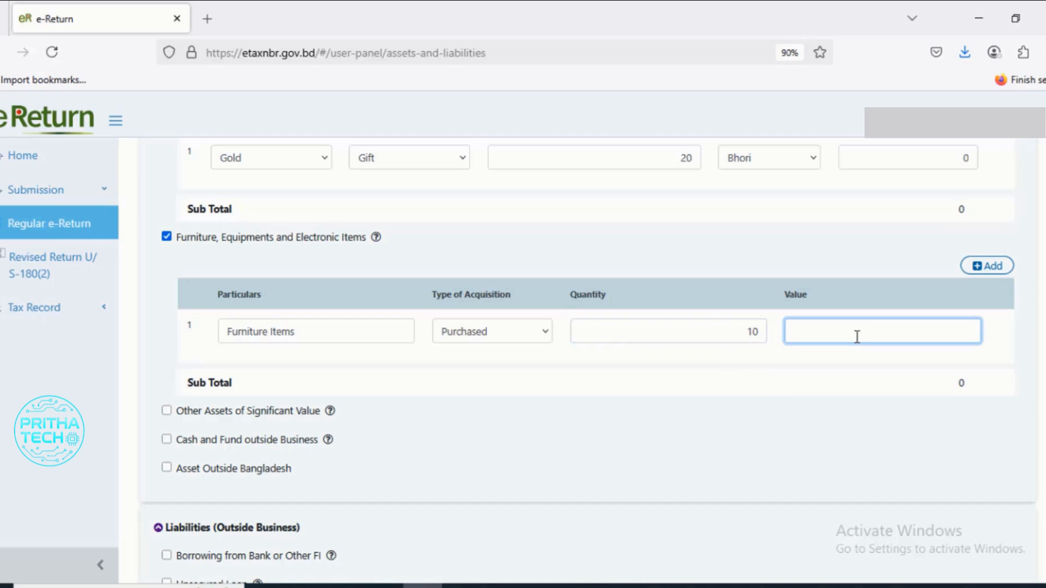
text(250000)
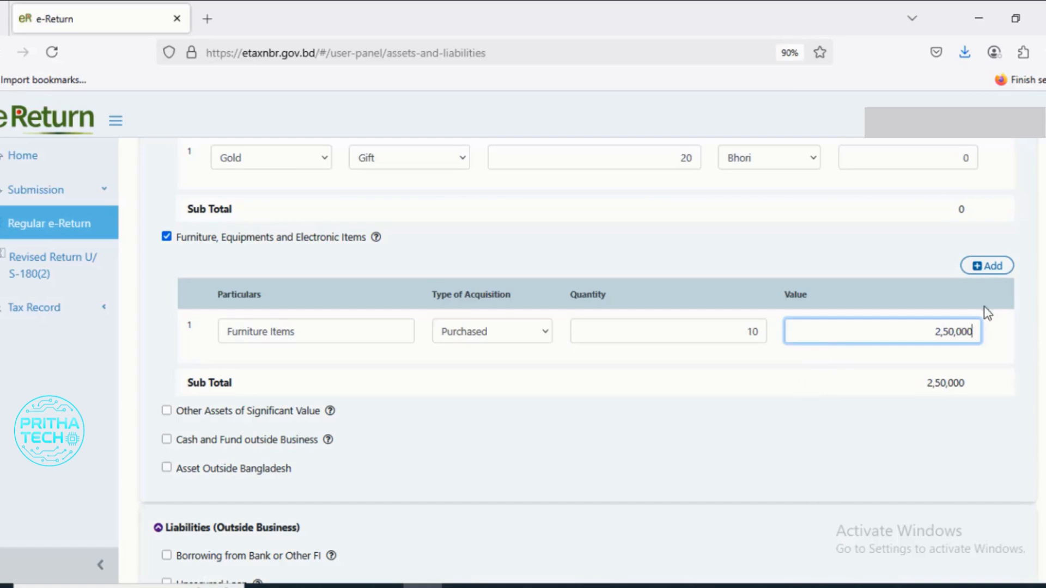
- Add a second furniture and equipment row and copy "Electronic Items" from the category label into its particulars
click(994, 272)
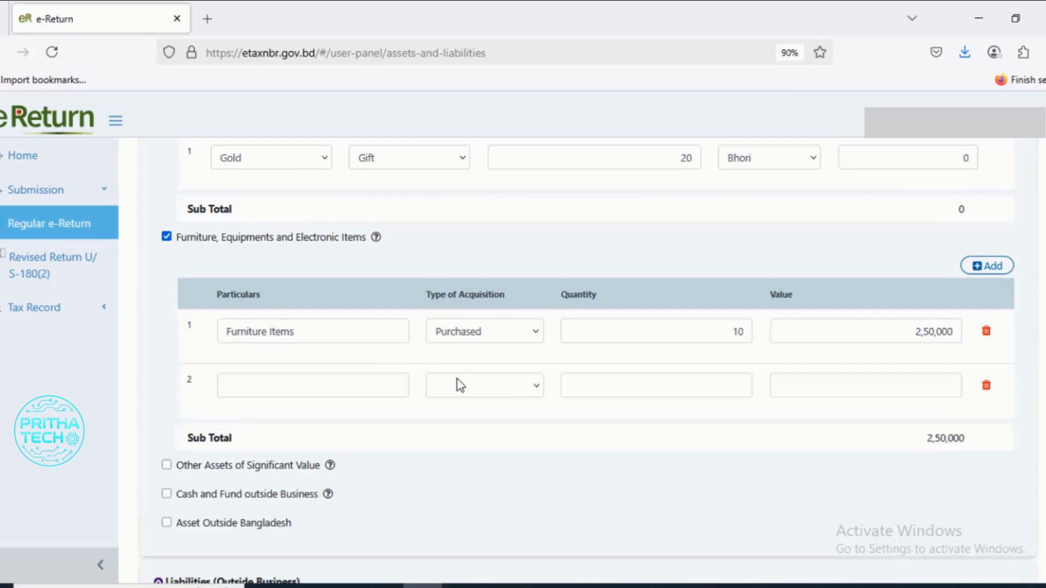
drag(363, 240, 300, 240)
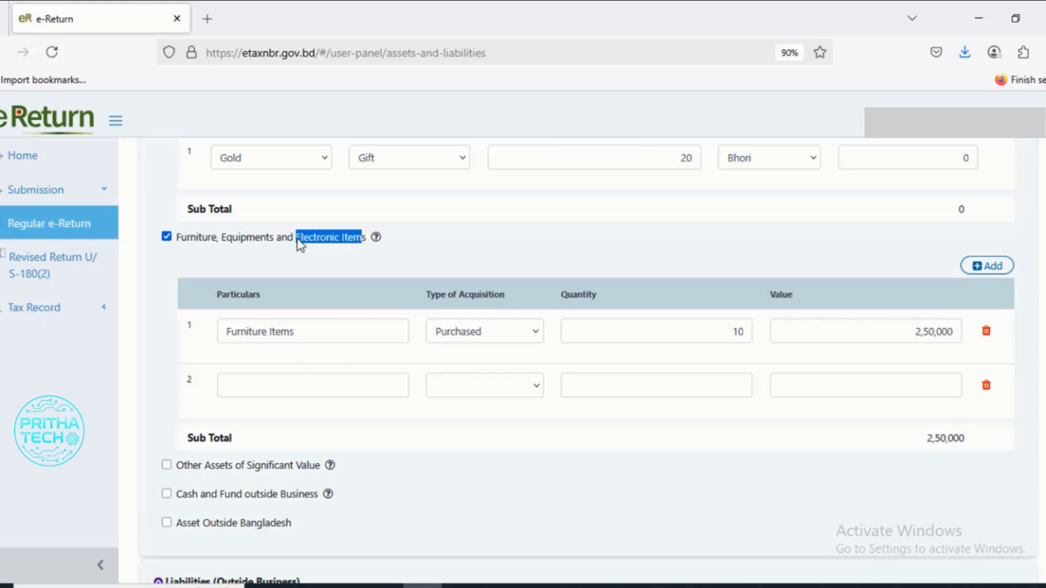
click(366, 241)
drag(367, 240, 299, 243)
right_click(339, 246)
click(340, 251)
click(334, 380)
key(ctrl+v)
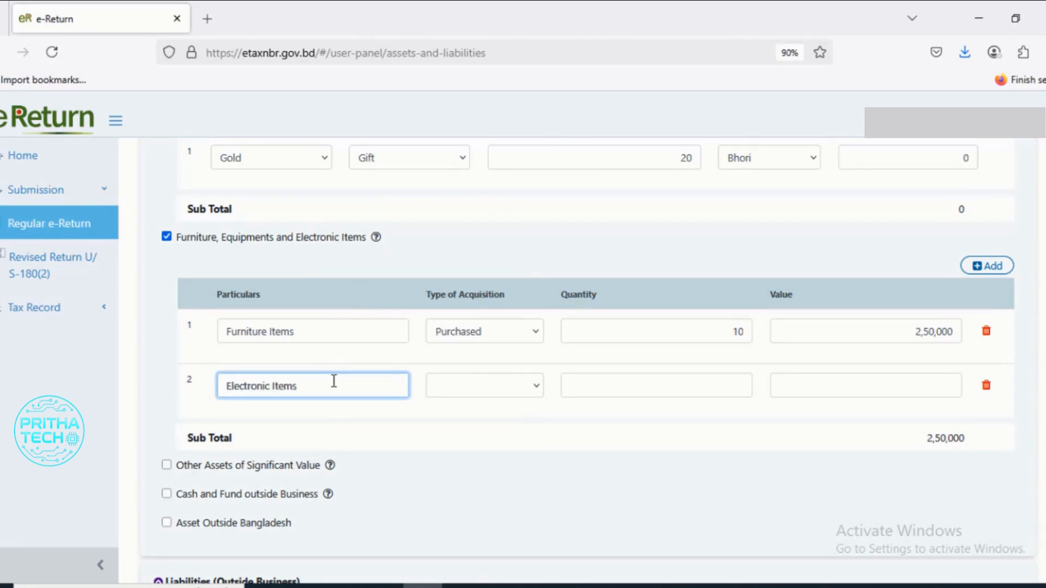
- Set the Electronic Items row to Purchased with a quantity of 20 and a value of 3,00,000
click(534, 391)
click(511, 415)
click(676, 385)
text(20)
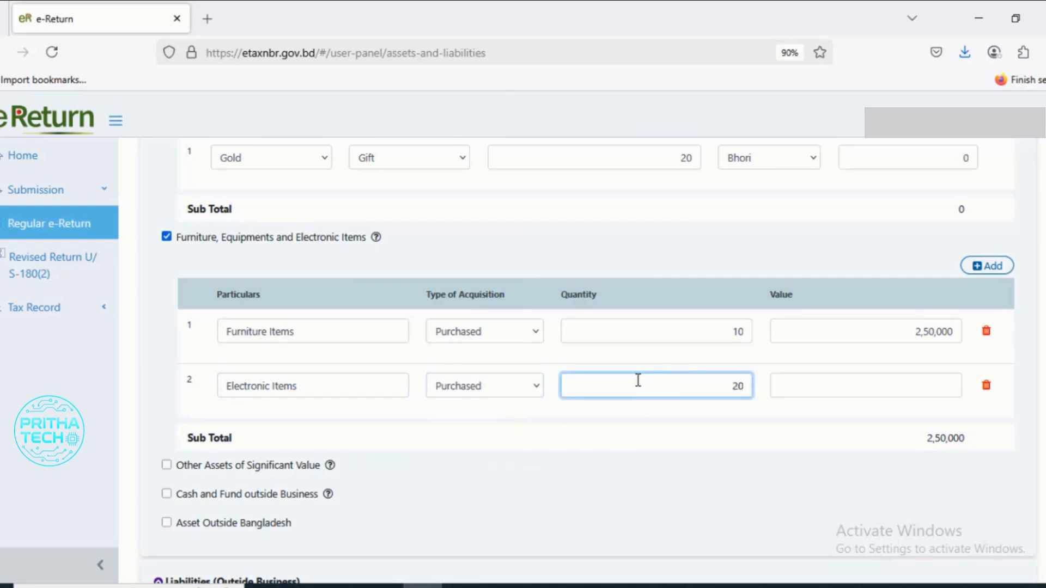
click(886, 388)
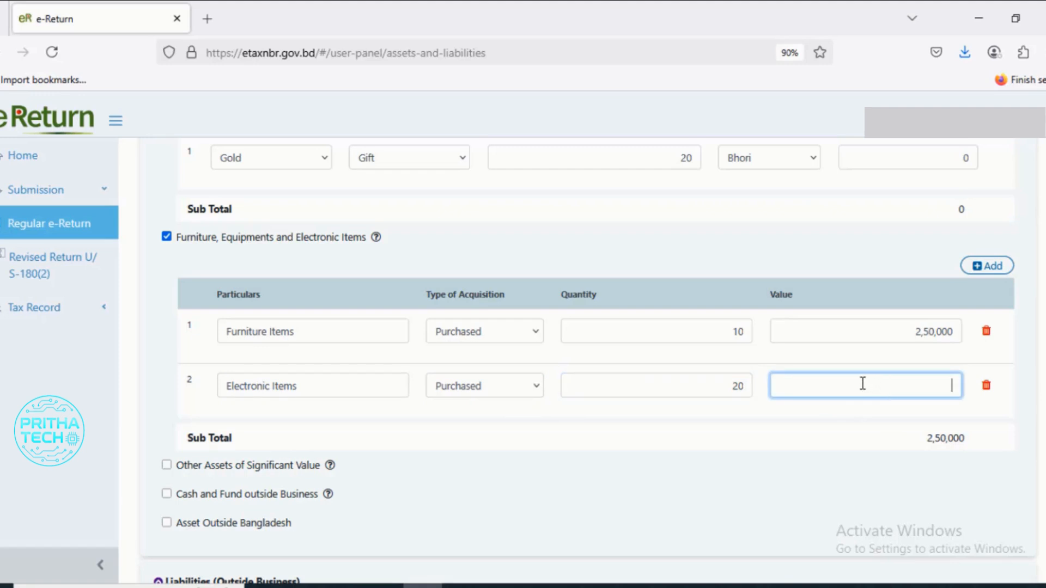
text(300000)
- Enable Cash and Fund outside Business with Cash in Hand, and set the amount at the end of the income year to 9,30,000
scroll(212, 352, down, 3)
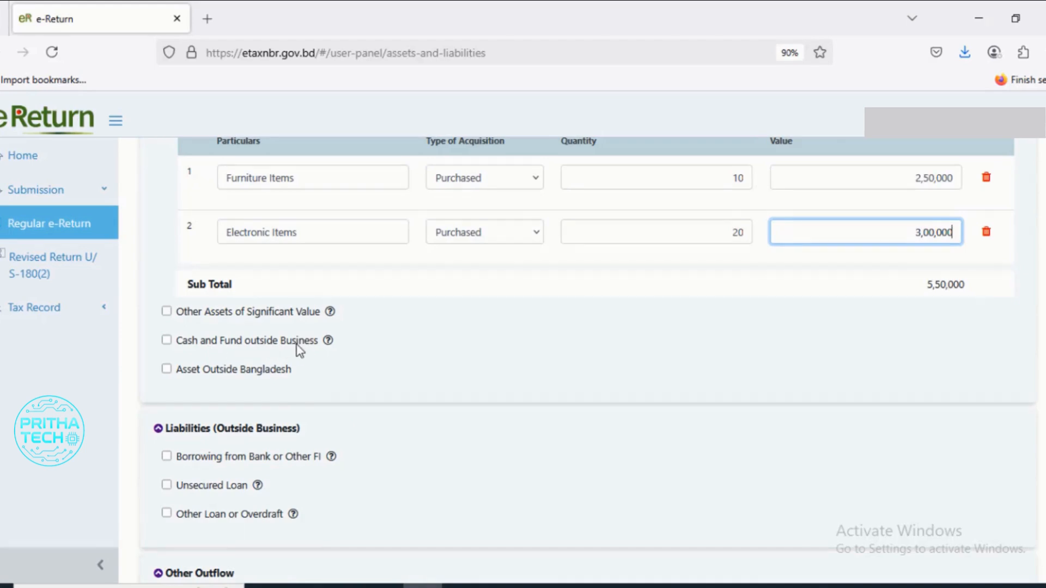
click(166, 340)
scroll(337, 437, down, 1)
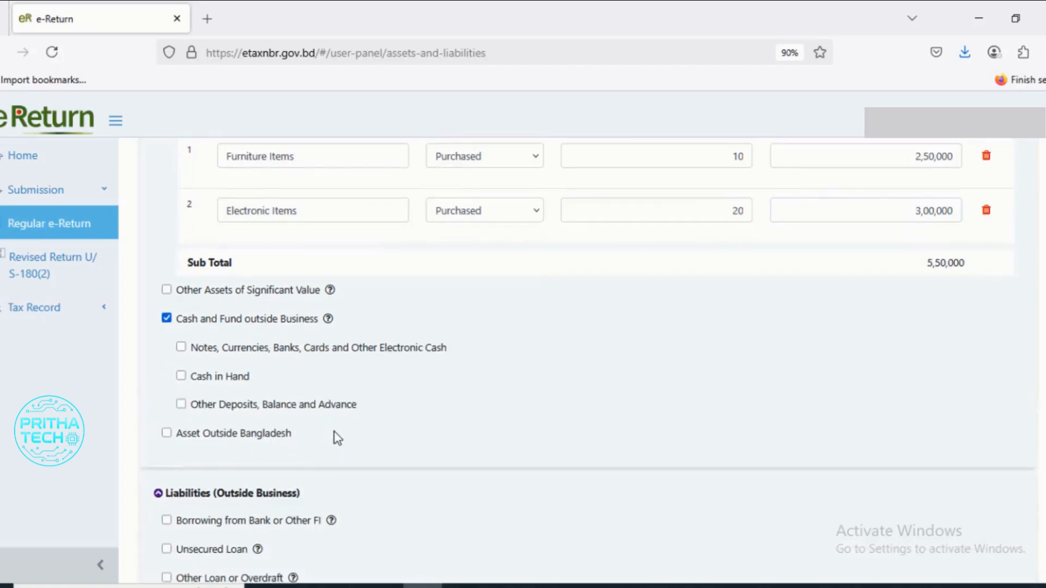
click(181, 322)
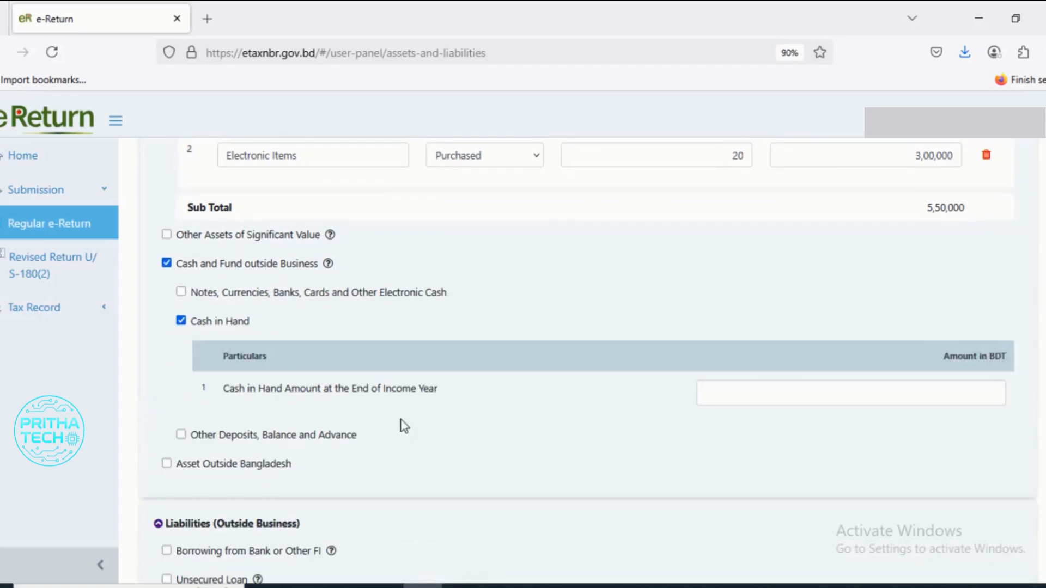
click(764, 395)
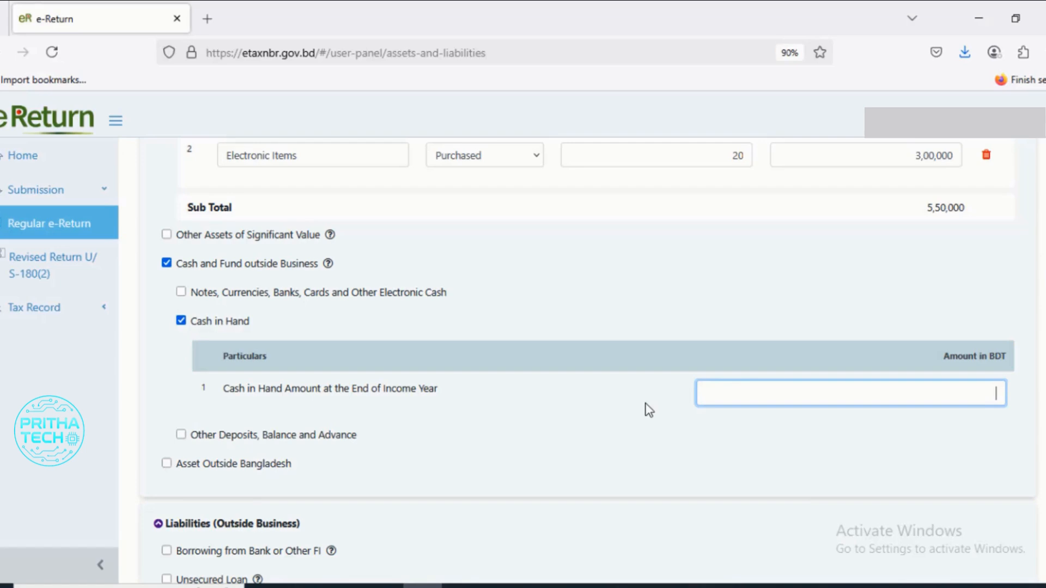
text(930000)
scroll(681, 401, down, 2)
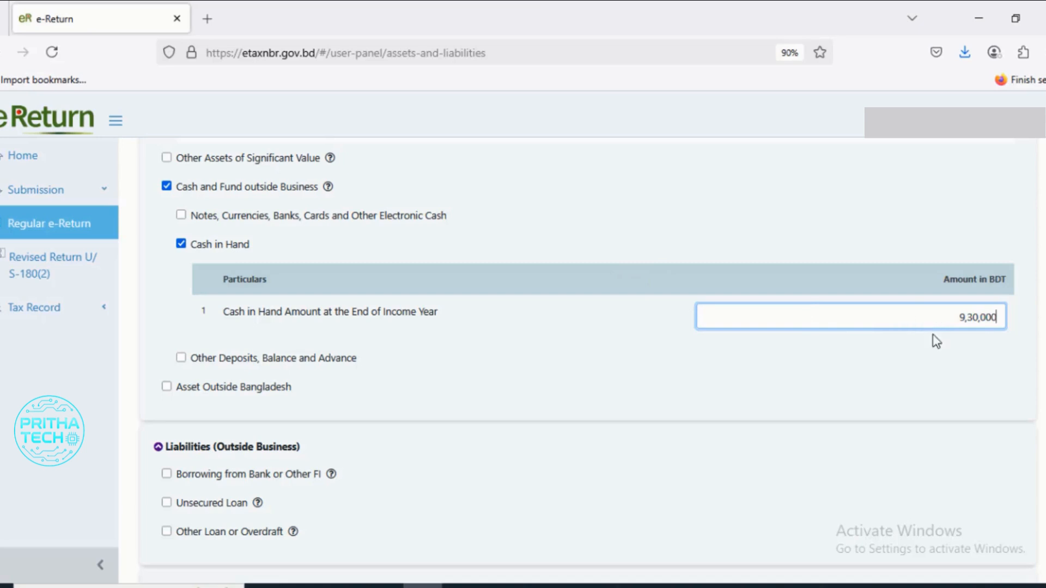
- Switch to the Microsoft Word document and examine how cash in hand is calculated from previous cash, family expense and this year's income
drag(996, 319, 947, 321)
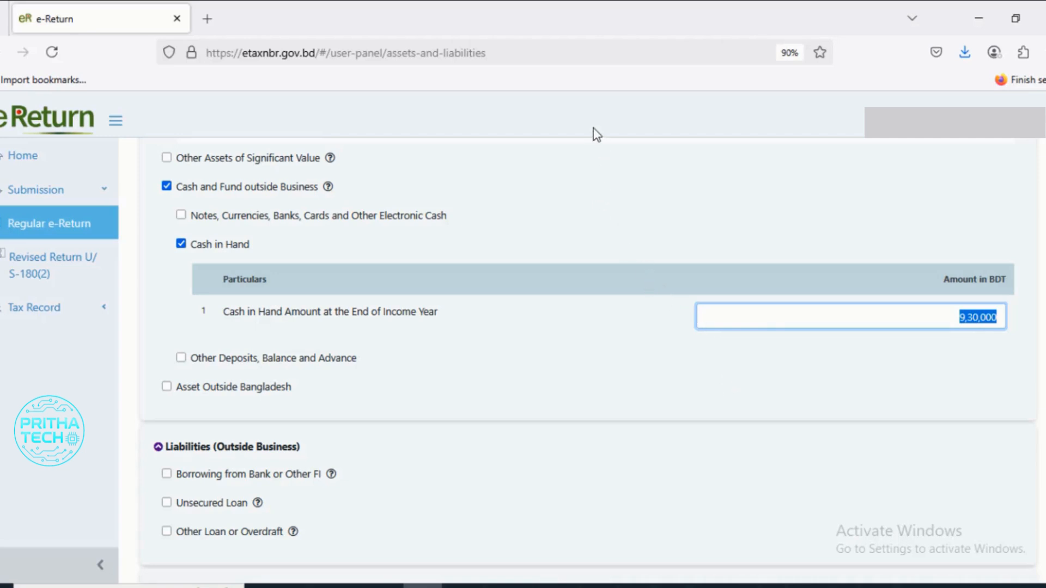
key(alt+Tab)
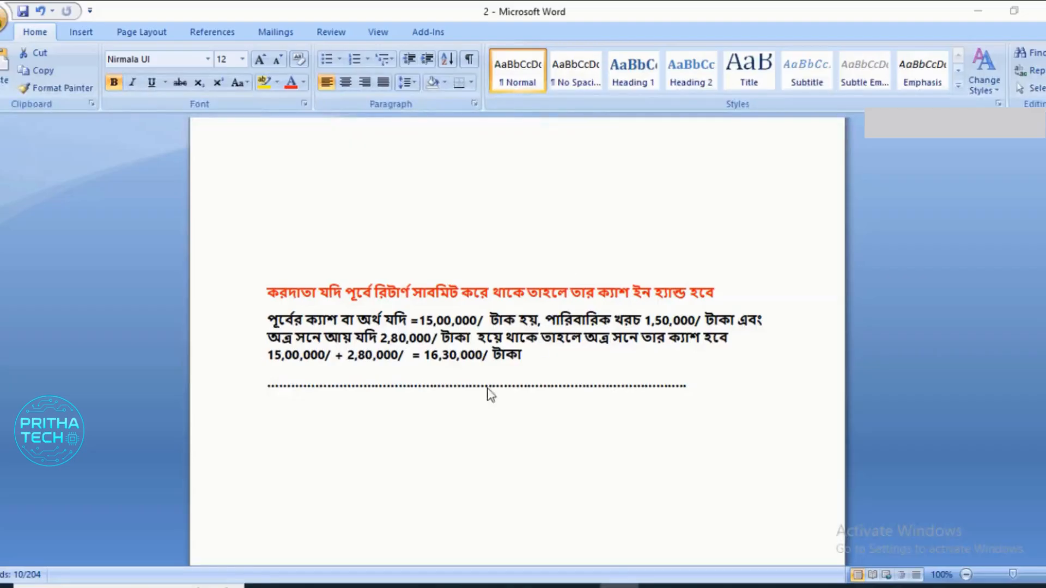
click(428, 346)
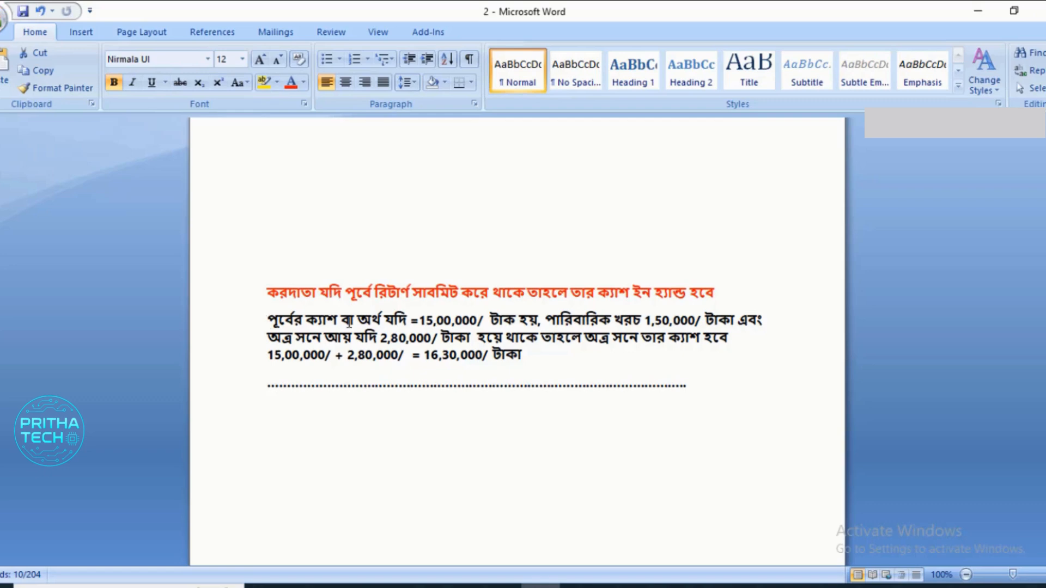
drag(489, 319, 418, 319)
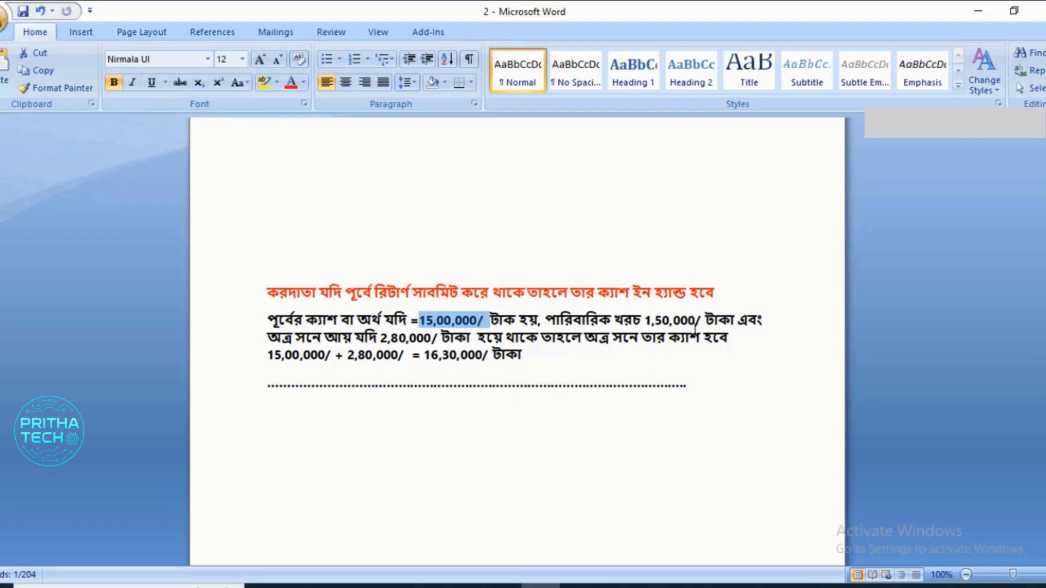
drag(707, 320, 649, 320)
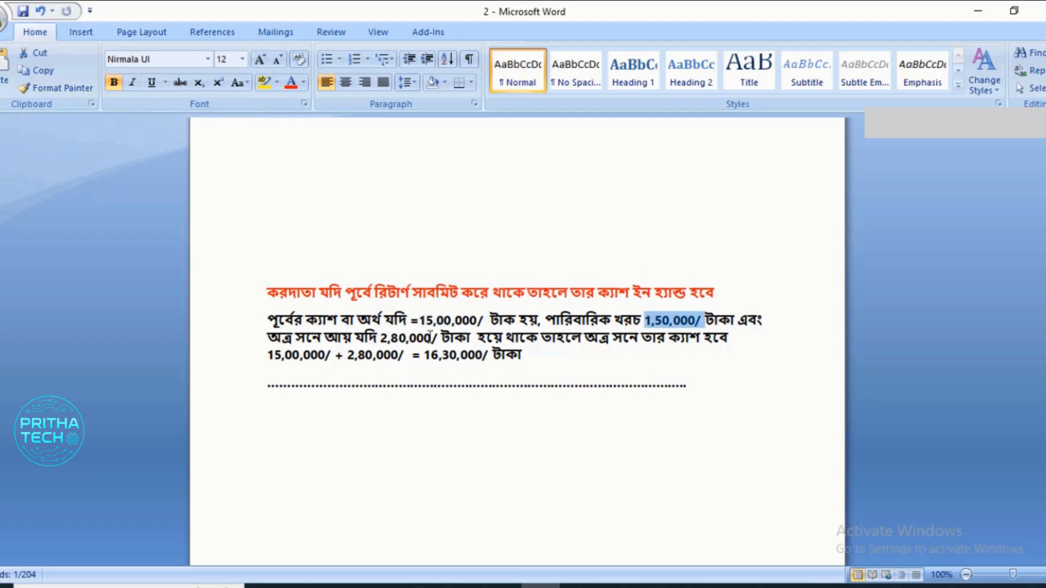
drag(440, 337, 267, 357)
click(450, 355)
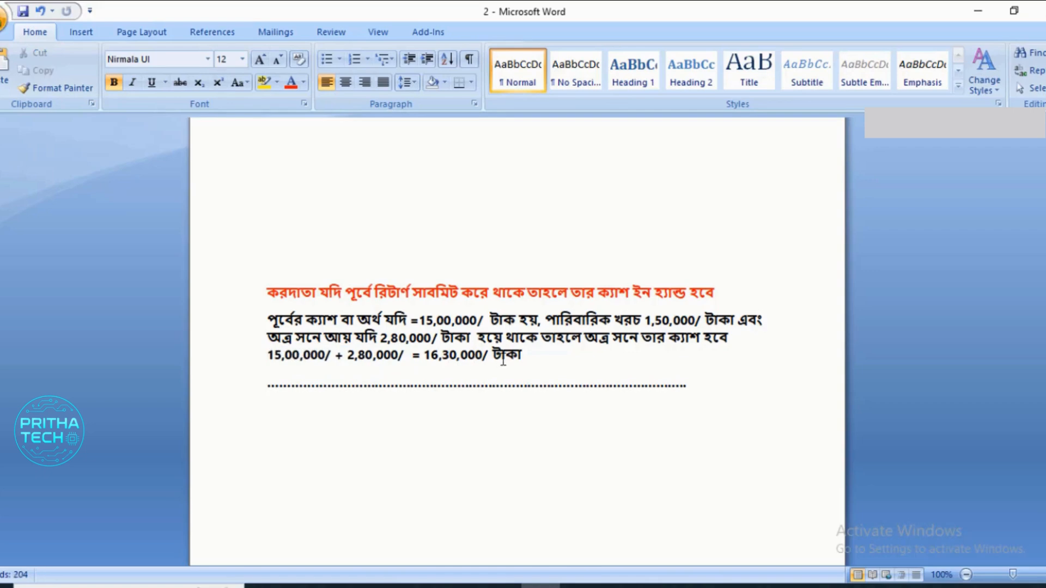
drag(523, 355, 423, 357)
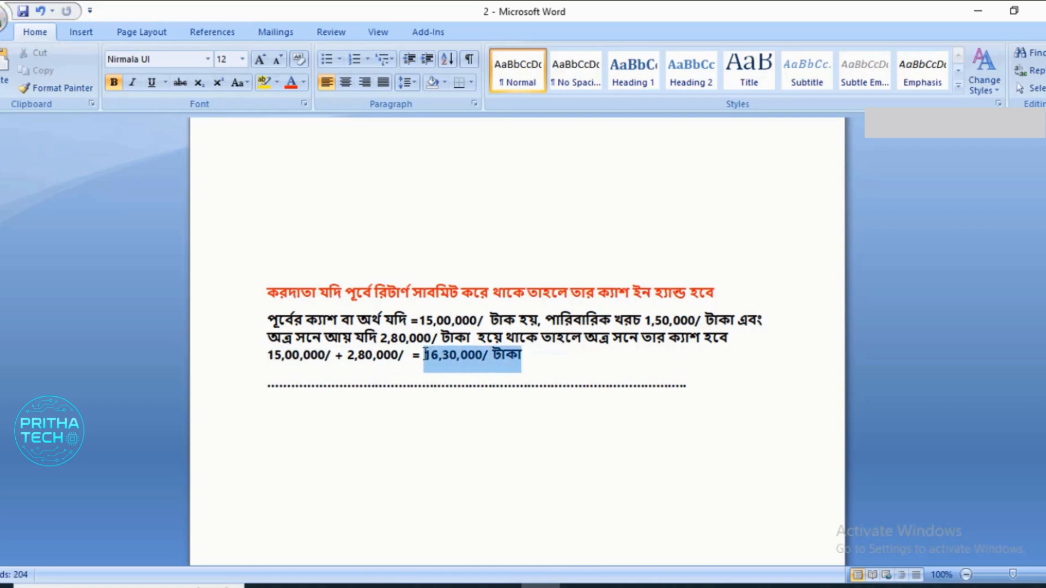
click(461, 356)
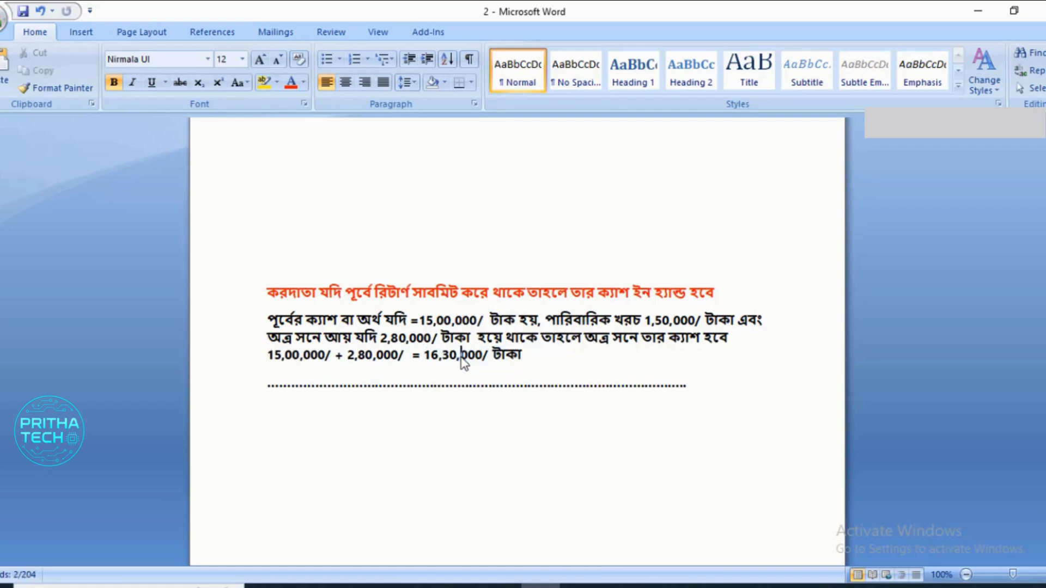
- Append "-150000" to the end of the cash calculation line in the Word document
click(522, 357)
text(-150000)
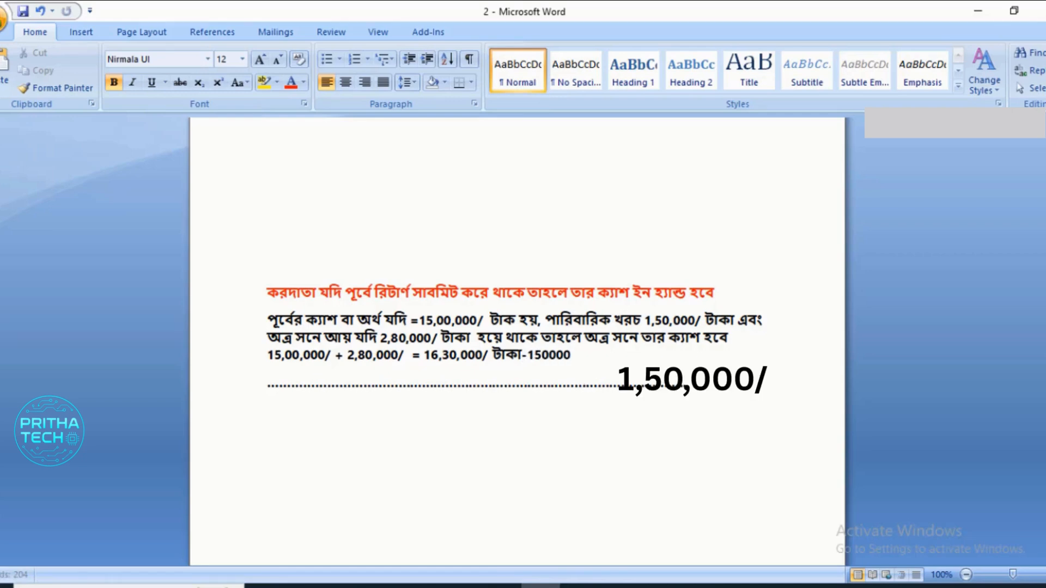
text(0/)
drag(703, 389, 279, 303)
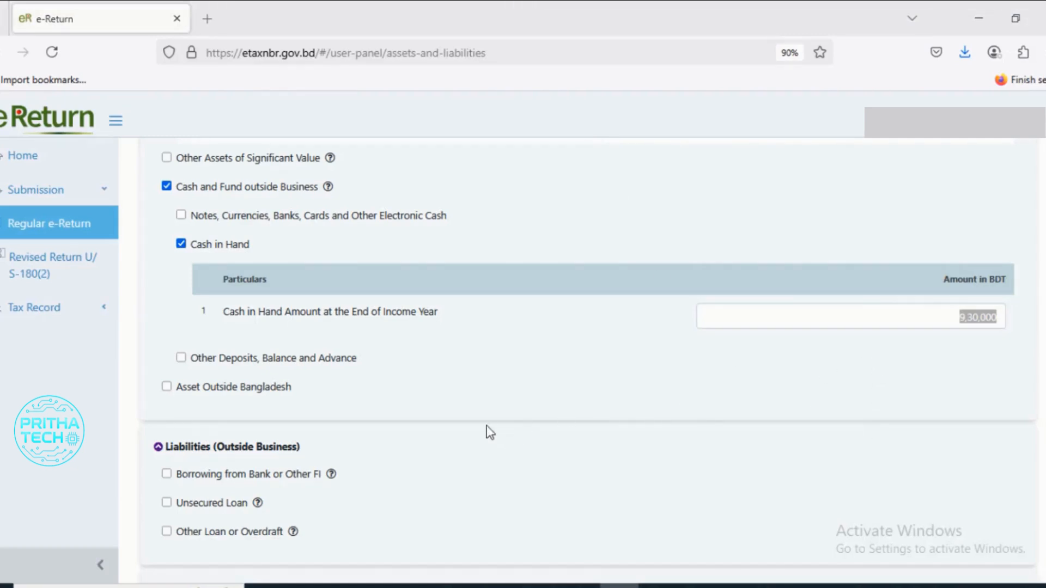
- Switch back to the e-Return form and compare the first Other Receipts entry with the furniture and electronic items subtotal
scroll(486, 423, down, 3)
scroll(458, 418, down, 6)
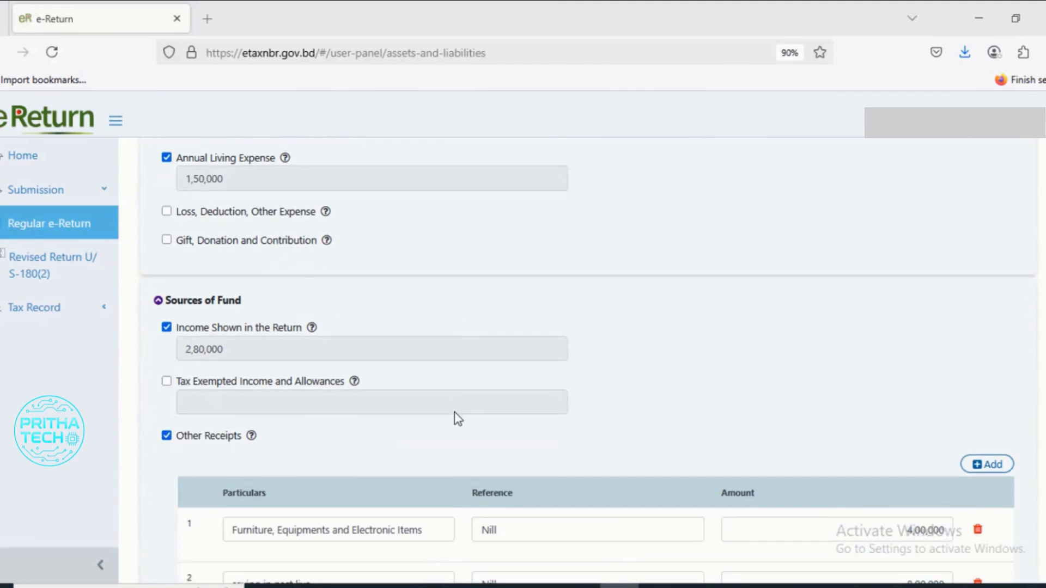
scroll(458, 419, down, 3)
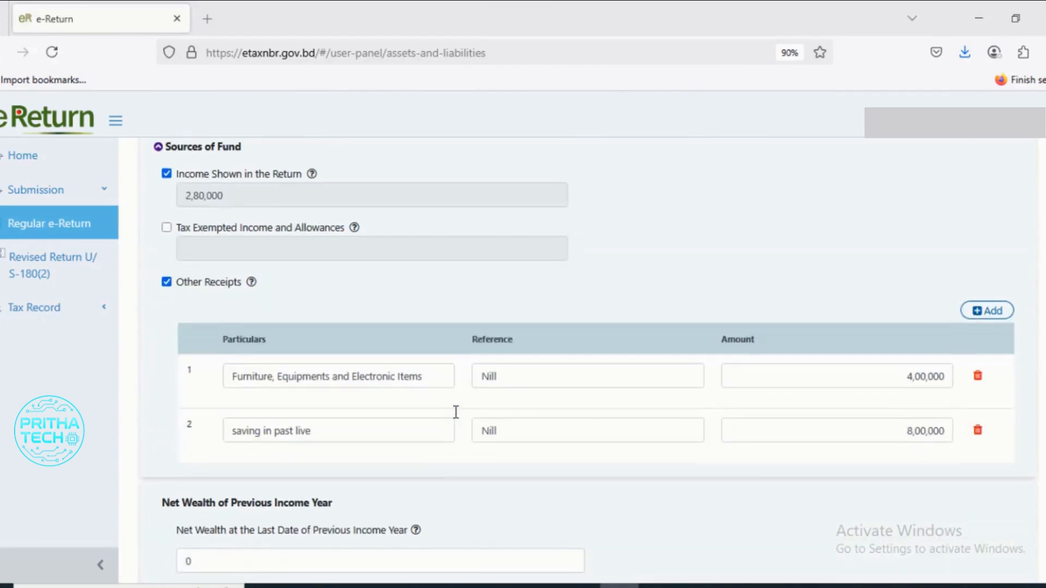
scroll(455, 417, down, 2)
scroll(450, 411, up, 2)
drag(232, 376, 432, 383)
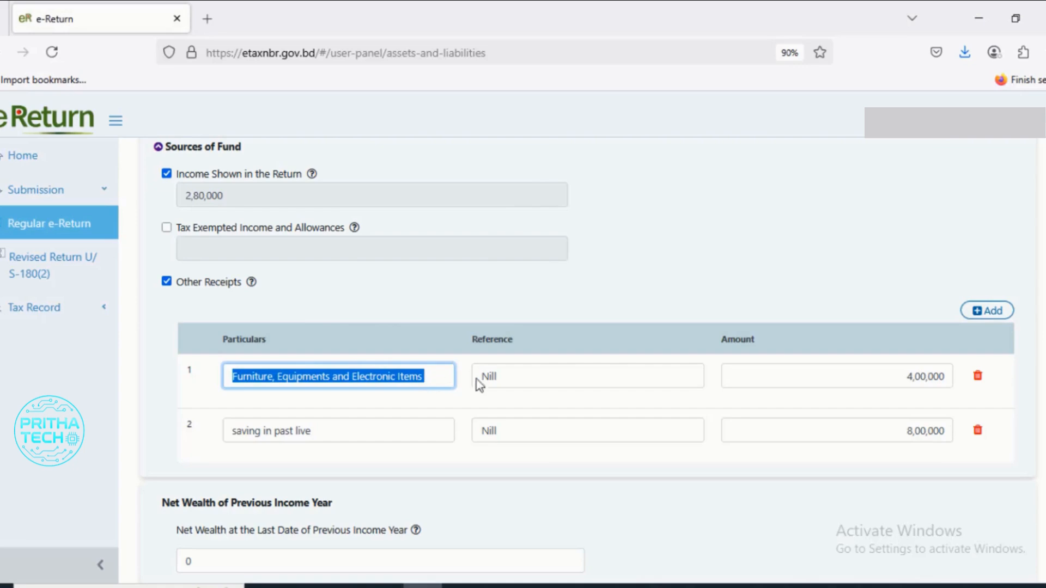
scroll(619, 363, up, 15)
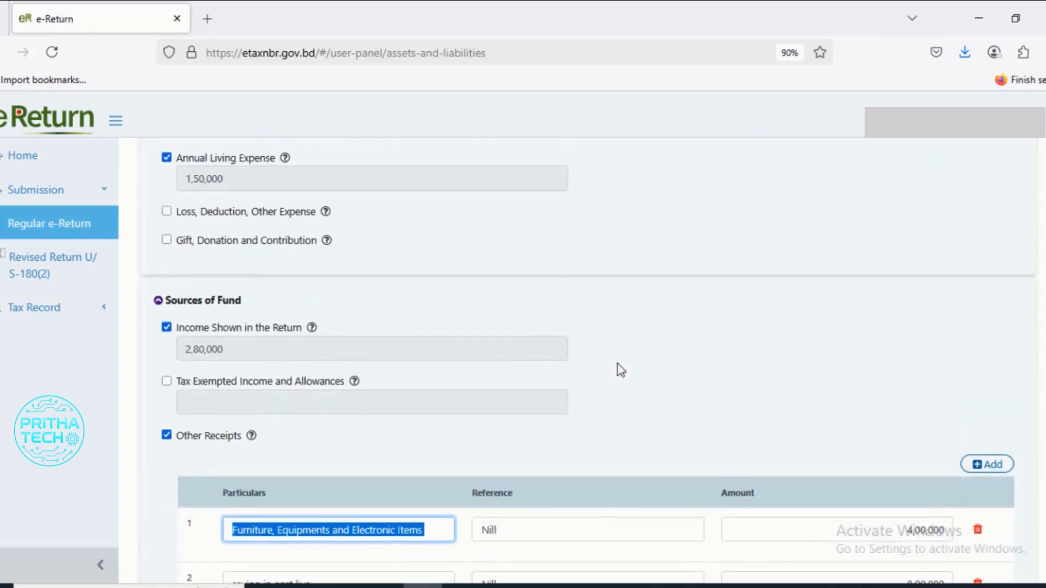
scroll(620, 370, down, 3)
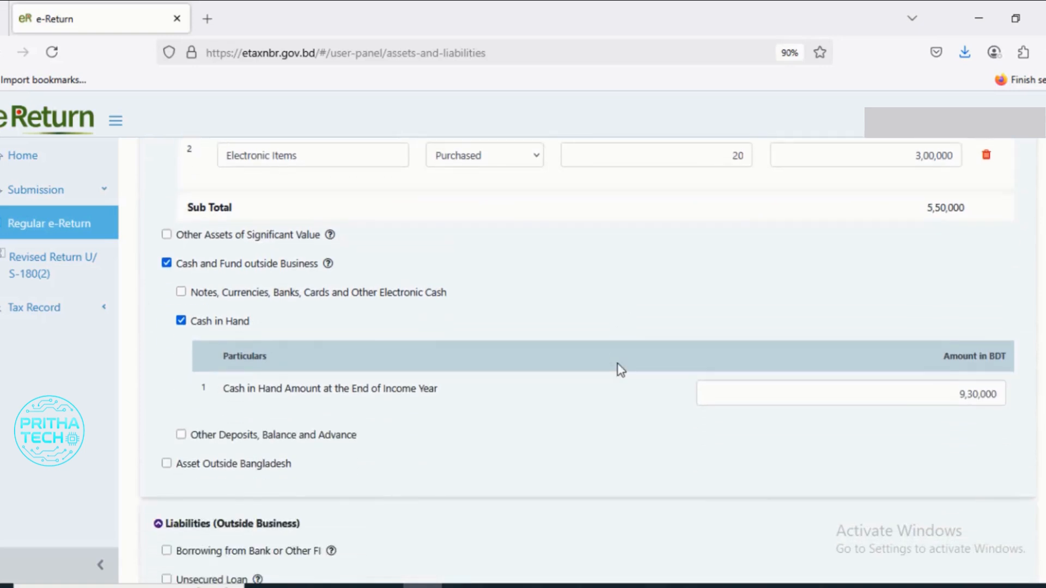
scroll(620, 370, up, 3)
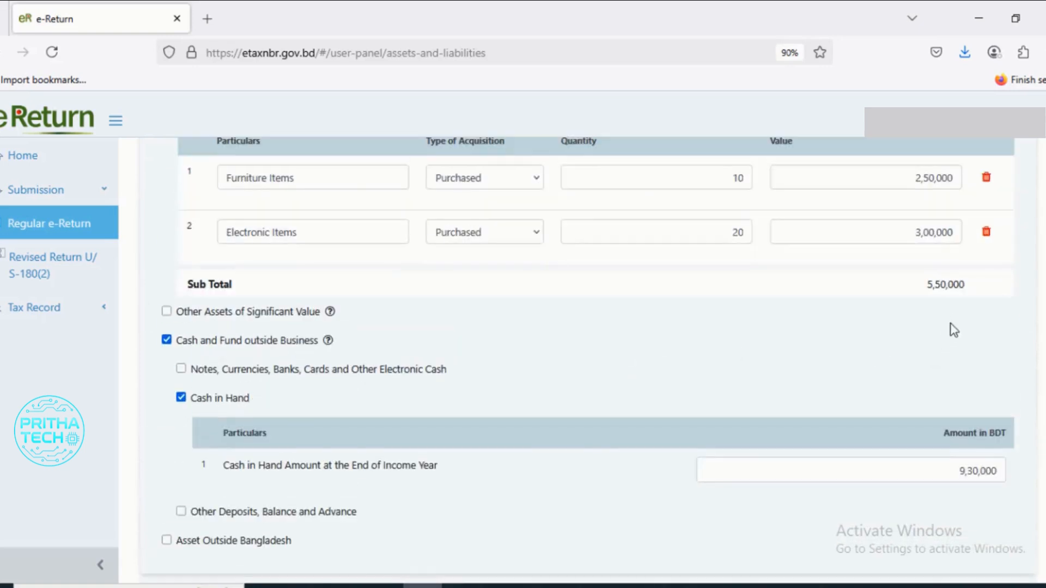
drag(965, 284, 926, 284)
- Set the amount of the Furniture, Equipments and Electronic Items receipt under Other Receipts to 5,50,000
scroll(844, 359, down, 15)
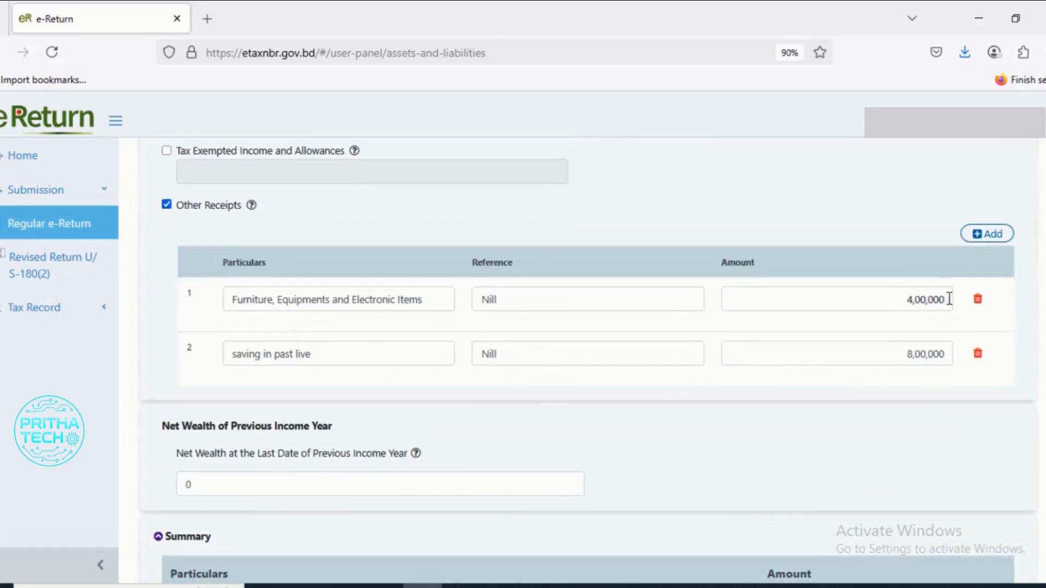
drag(948, 298, 878, 308)
text(5,50,000)
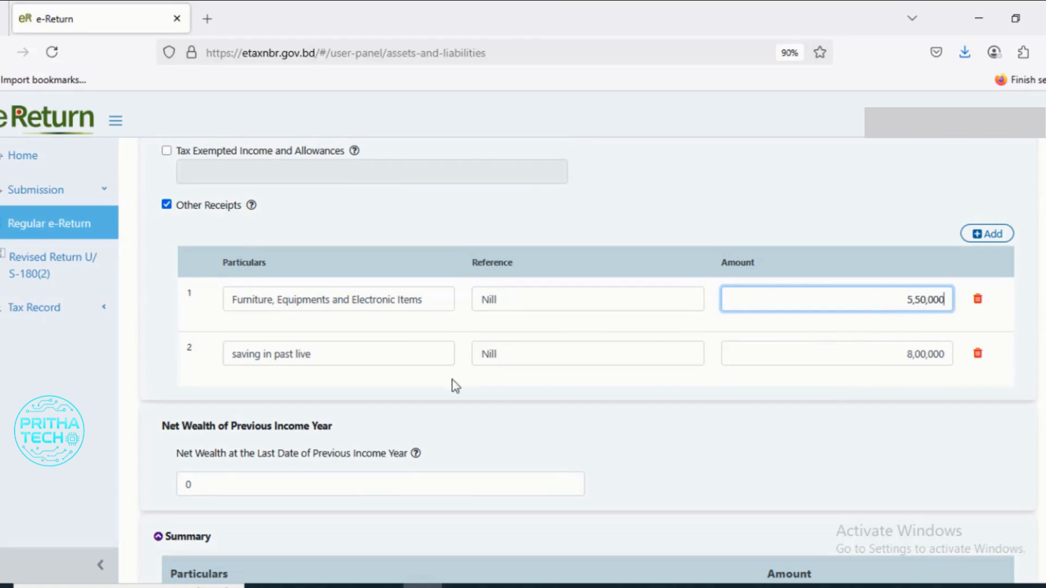
- Check the particulars and amount of the "saving in past live" entry under Other Receipts
triple_click(322, 352)
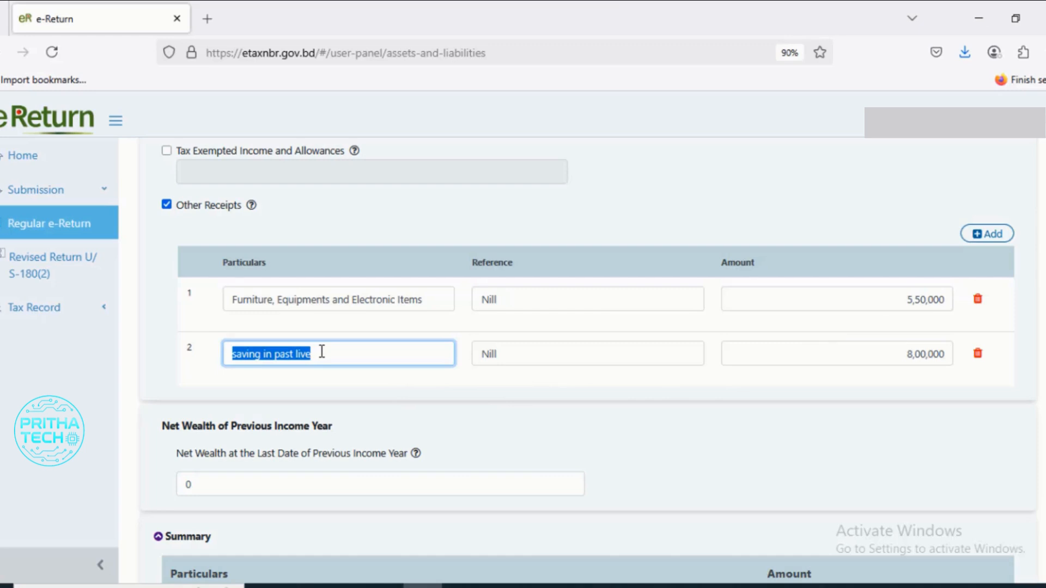
drag(948, 354, 880, 359)
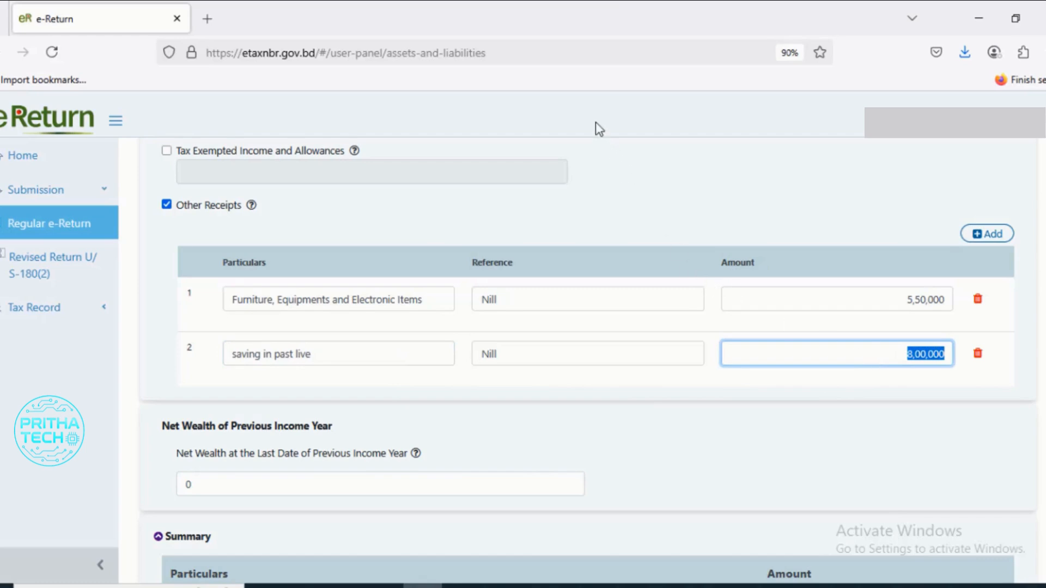
click(932, 383)
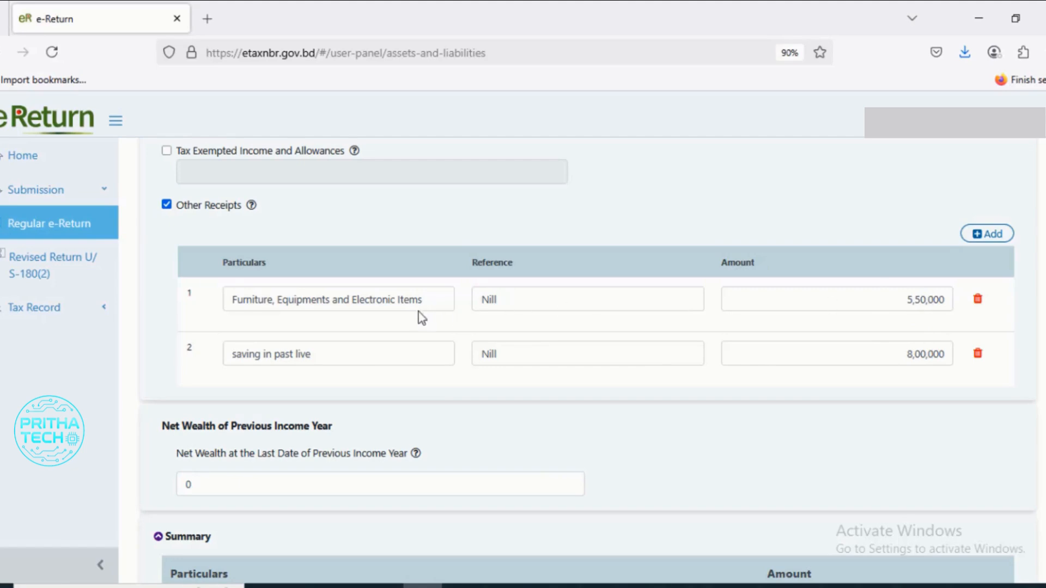
- Review the Other Receipts amounts against the furniture and electronics subtotal, cash in hand, gold and non-agricultural property entries
drag(947, 301, 911, 299)
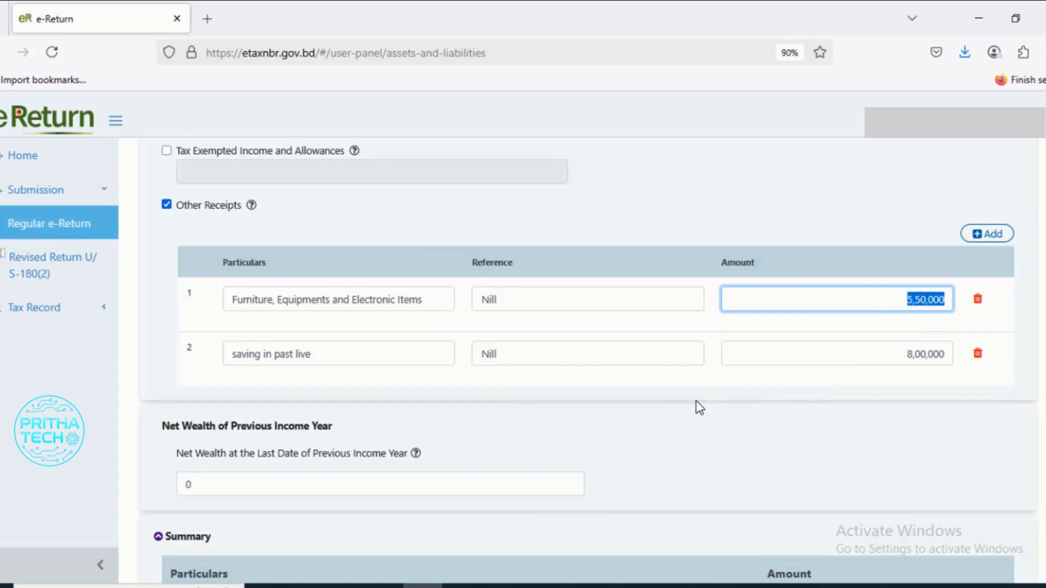
scroll(699, 408, up, 15)
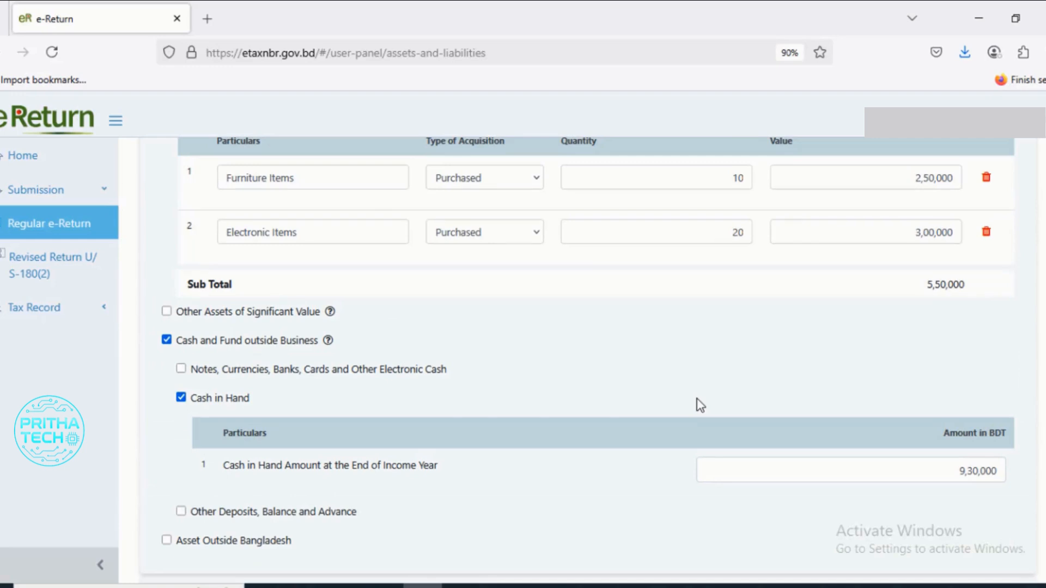
drag(996, 472, 937, 469)
scroll(885, 458, up, 4)
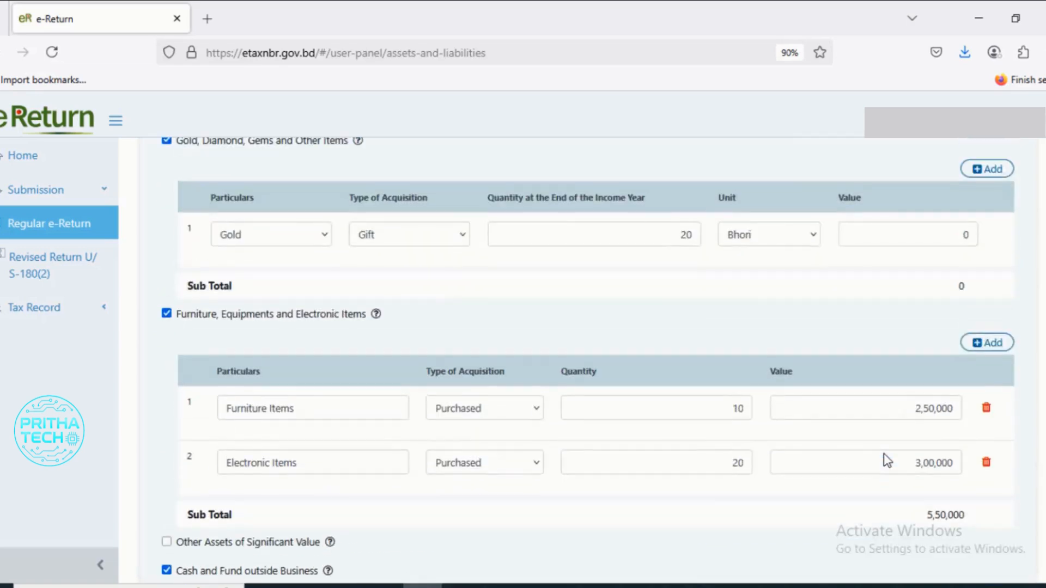
scroll(884, 455, up, 3)
scroll(884, 458, up, 2)
scroll(884, 458, down, 9)
scroll(884, 455, up, 9)
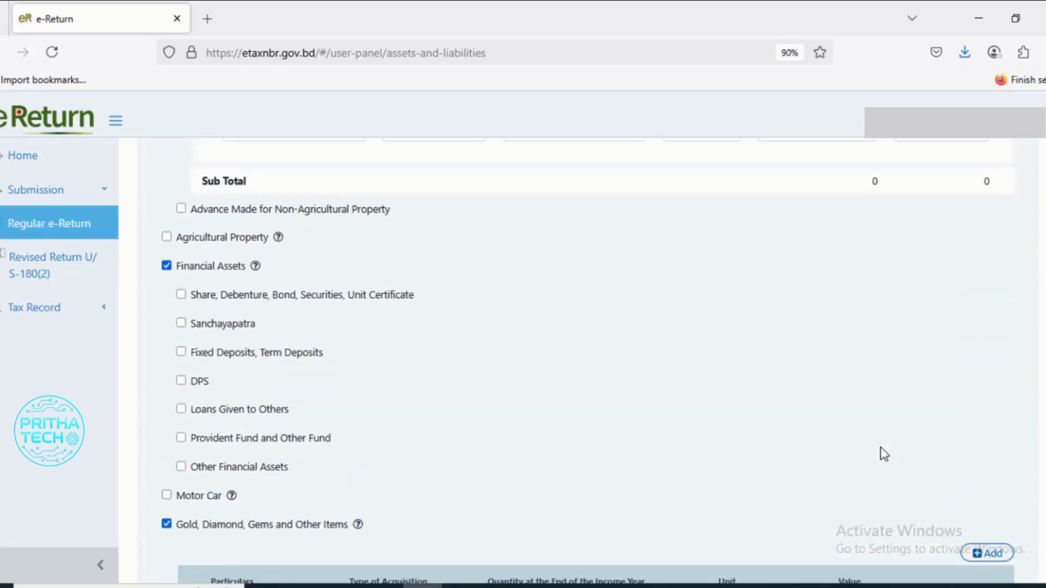
scroll(322, 330, up, 5)
scroll(327, 337, down, 1)
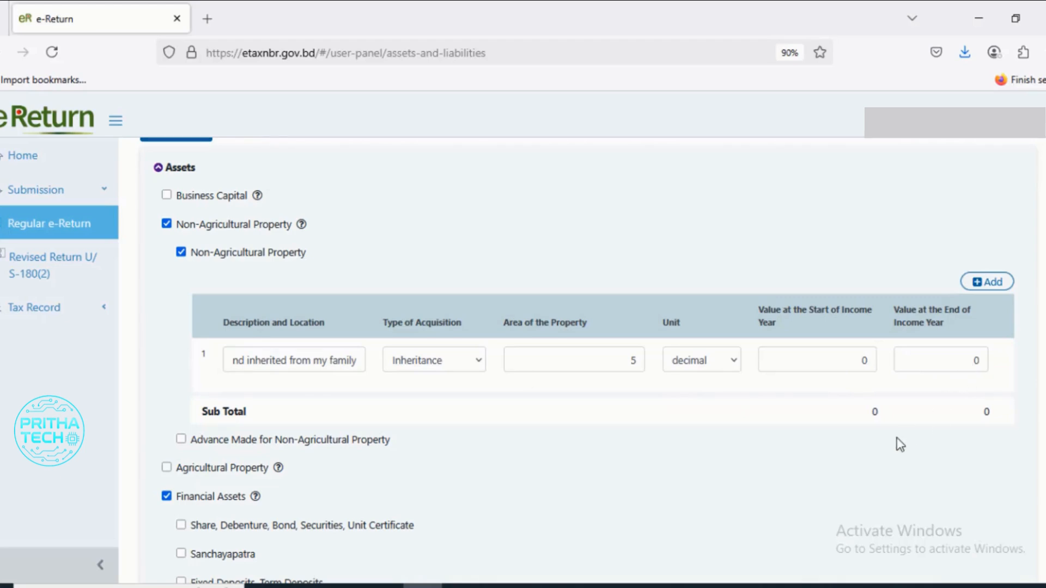
scroll(881, 437, down, 15)
scroll(627, 429, down, 10)
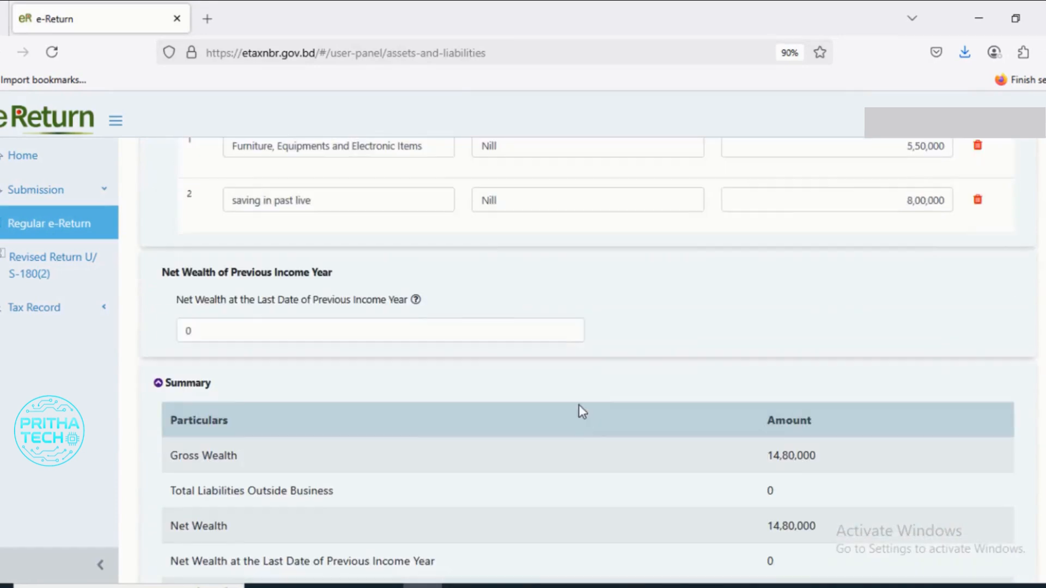
scroll(578, 403, up, 4)
click(988, 312)
scroll(414, 382, down, 3)
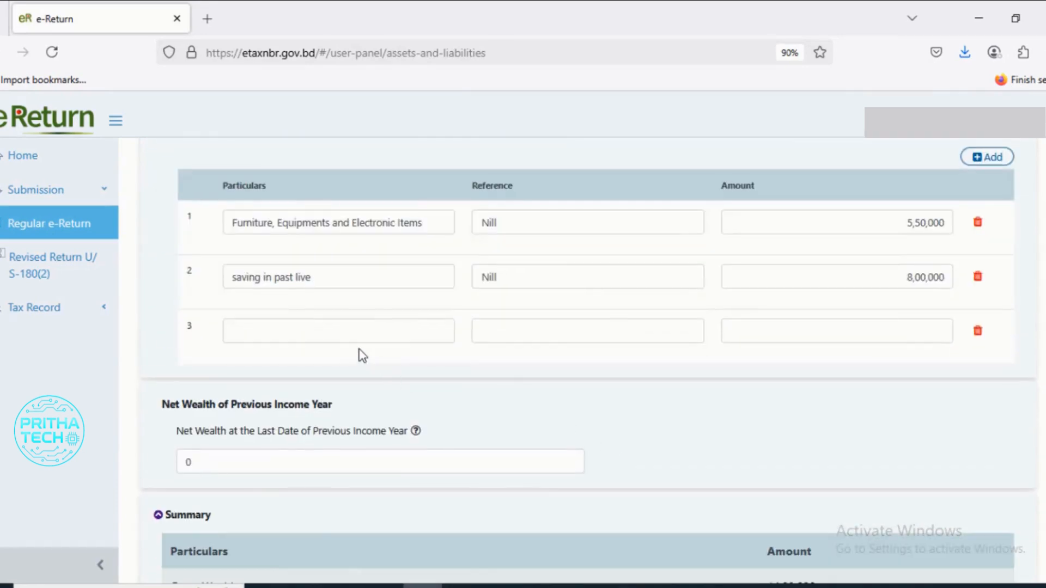
click(253, 337)
click(892, 338)
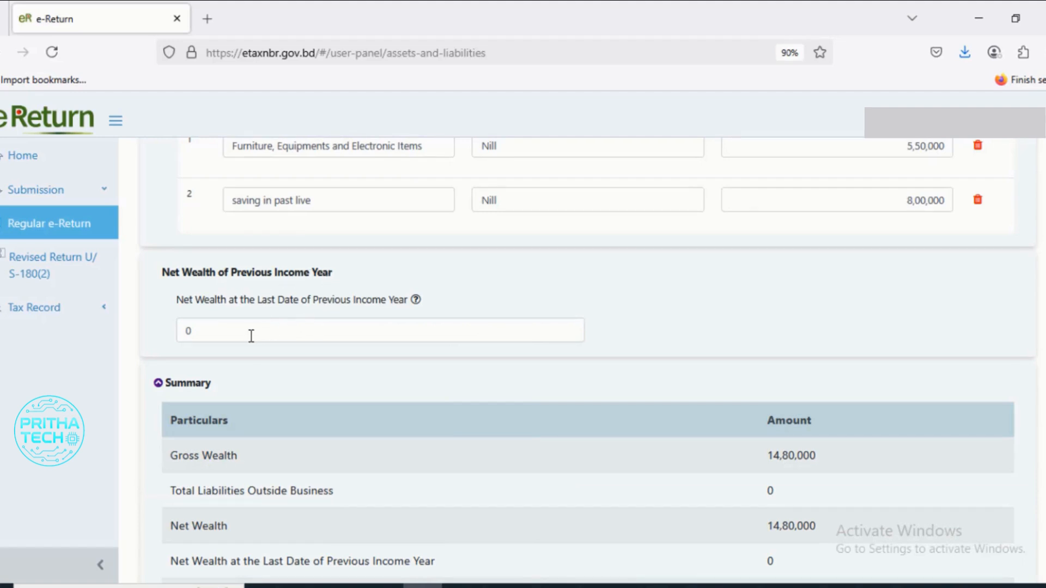
- Clear the net wealth at the last date of the previous income year and check the Difference row in the Summary
double_click(188, 331)
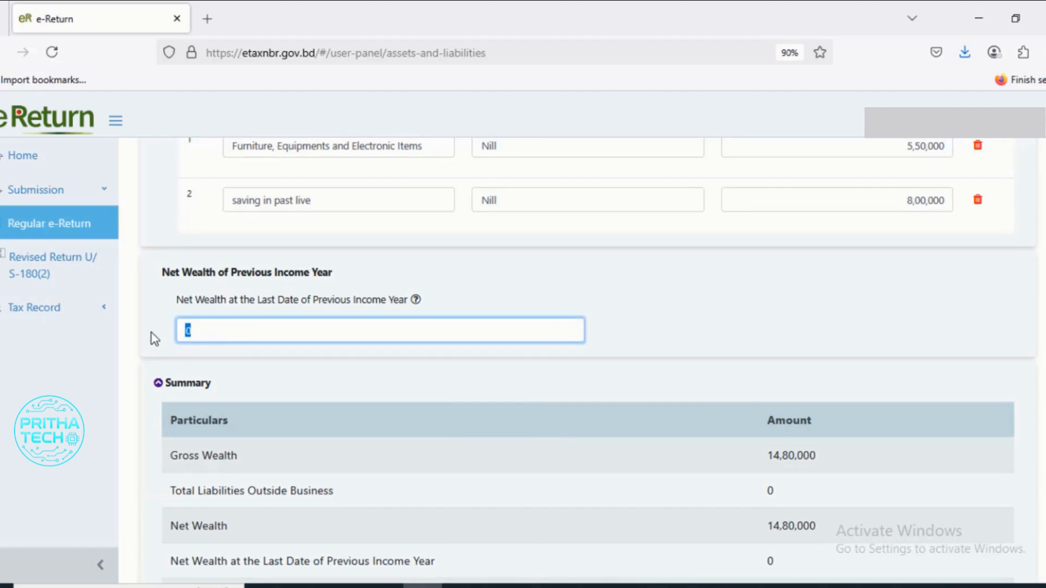
key(BackSpace)
scroll(509, 349, down, 5)
scroll(512, 360, down, 1)
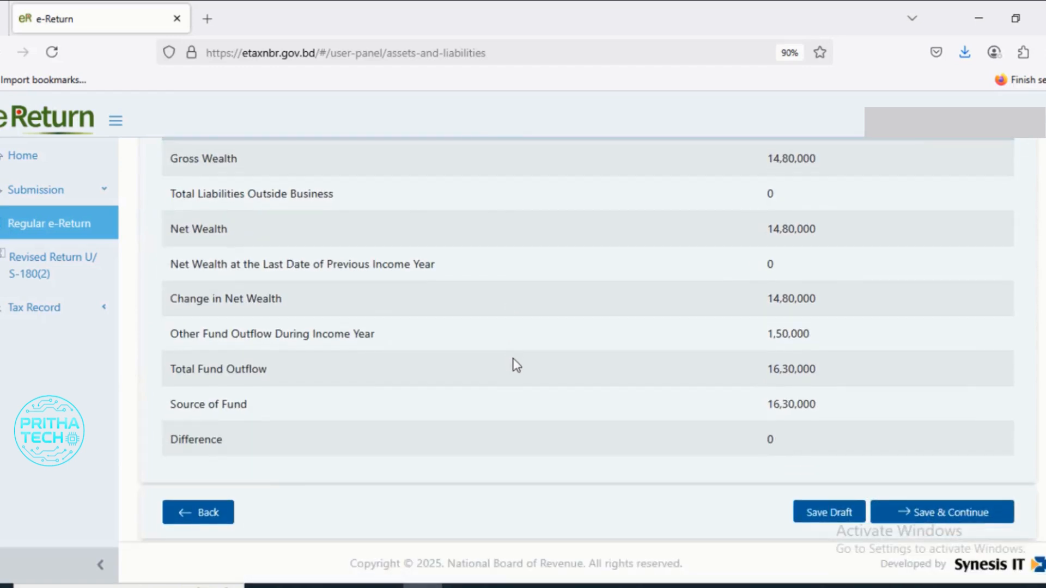
scroll(505, 397, up, 2)
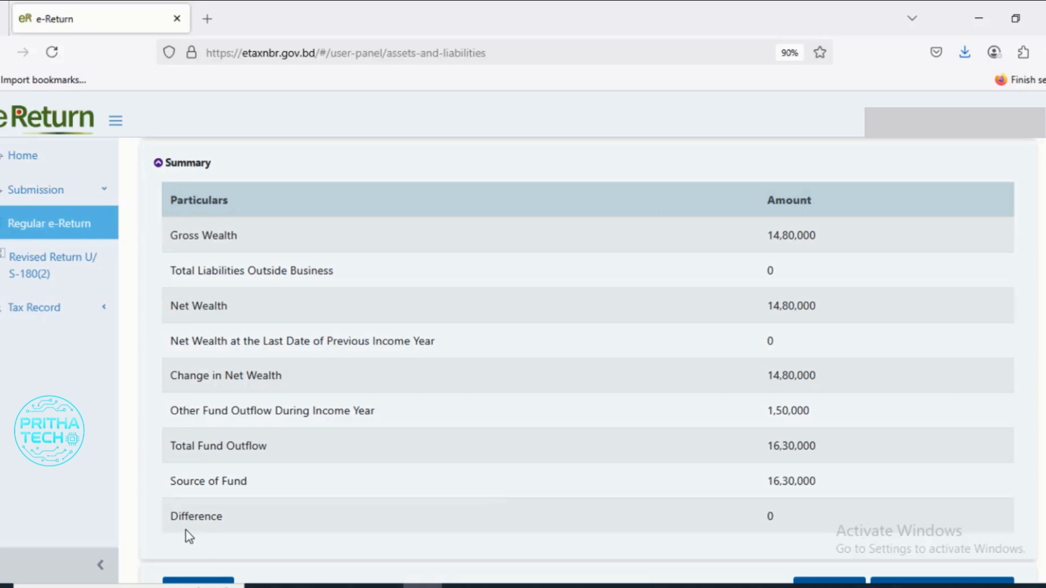
drag(170, 525, 749, 528)
click(767, 516)
- Delete the "saving in past live" entry from Other Receipts and check the Difference row in the Summary
scroll(768, 522, up, 7)
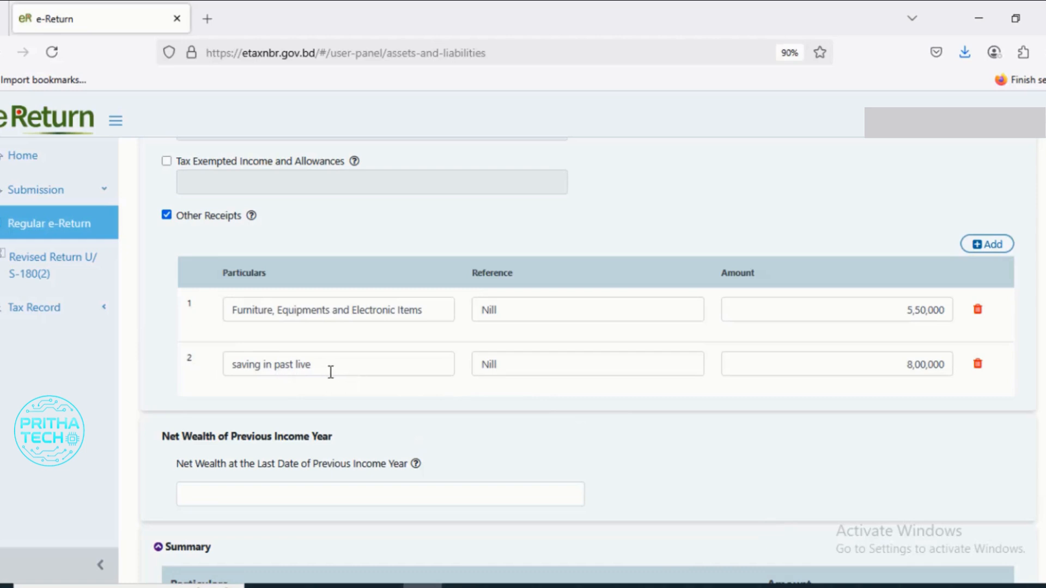
click(978, 364)
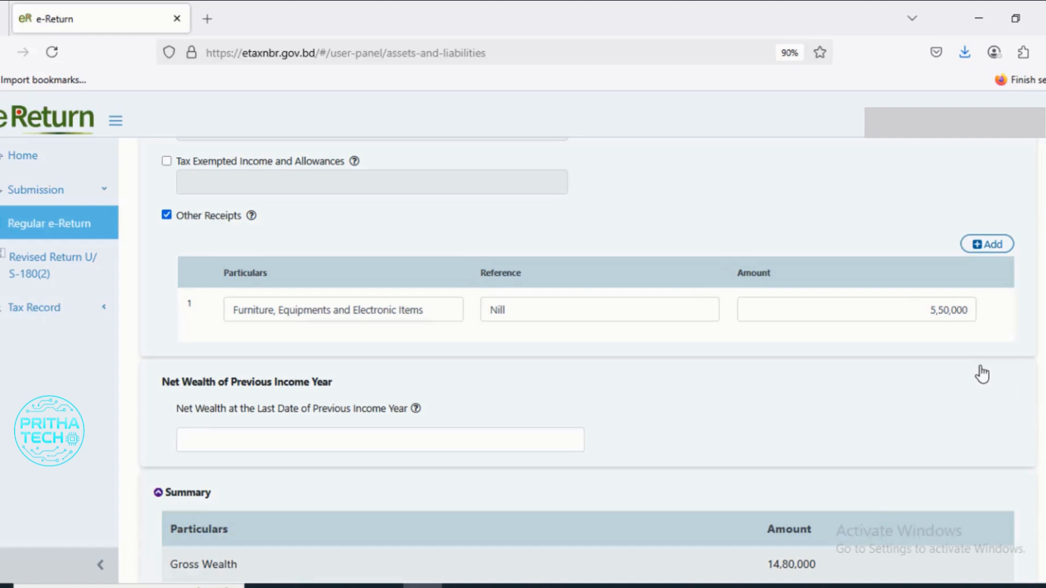
scroll(979, 385, down, 7)
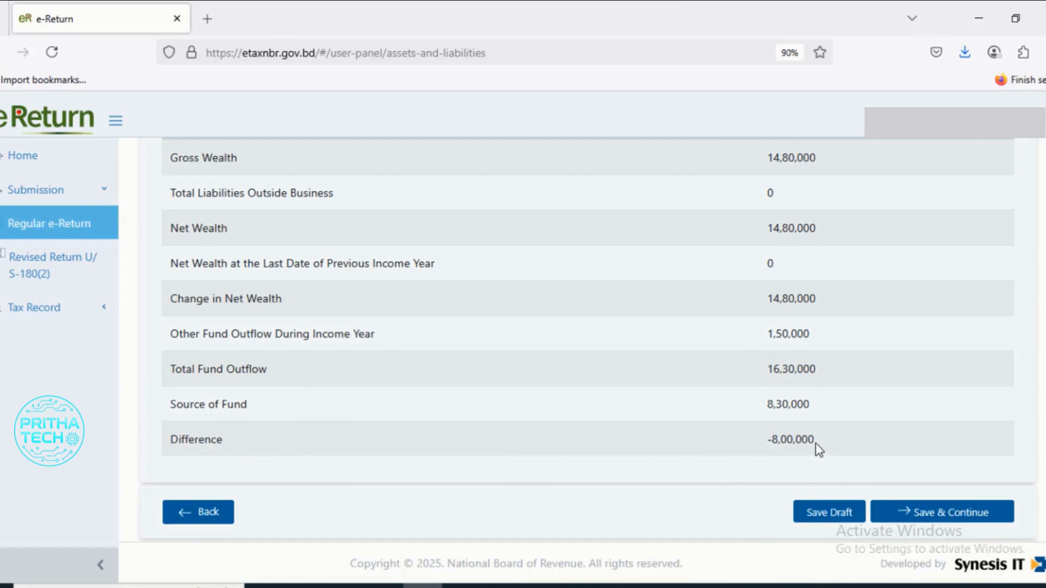
drag(815, 440, 747, 443)
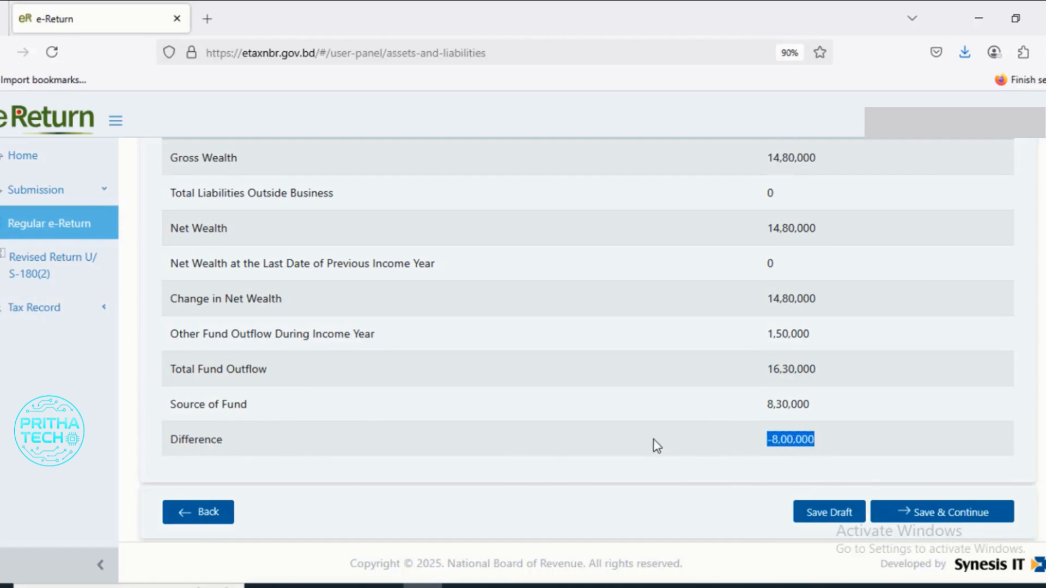
click(783, 440)
- Add an Other Receipts entry with particulars "saving psast life", reference "nill" and amount 8,00,000
scroll(783, 446, up, 6)
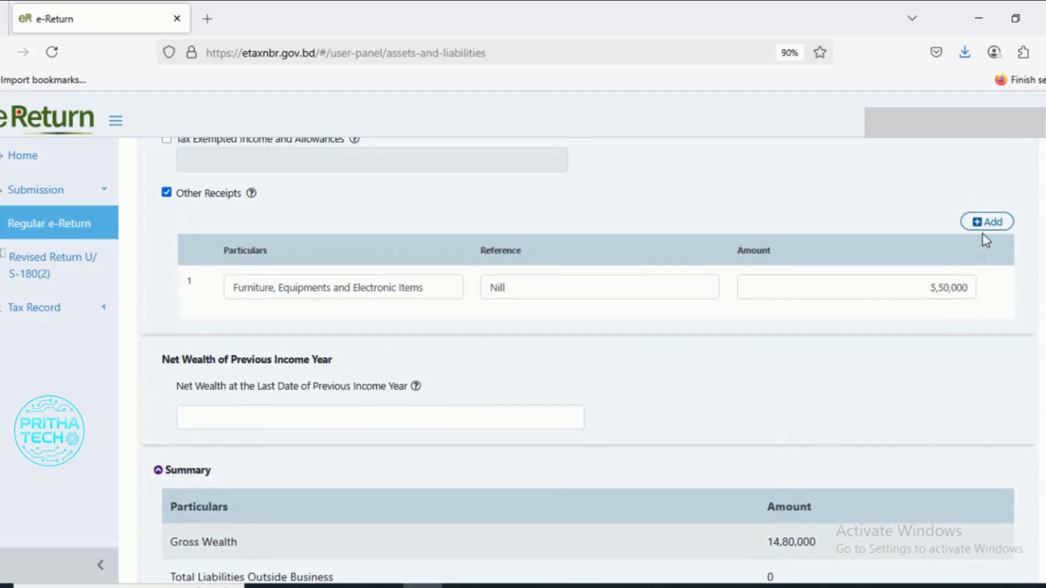
click(987, 223)
click(326, 344)
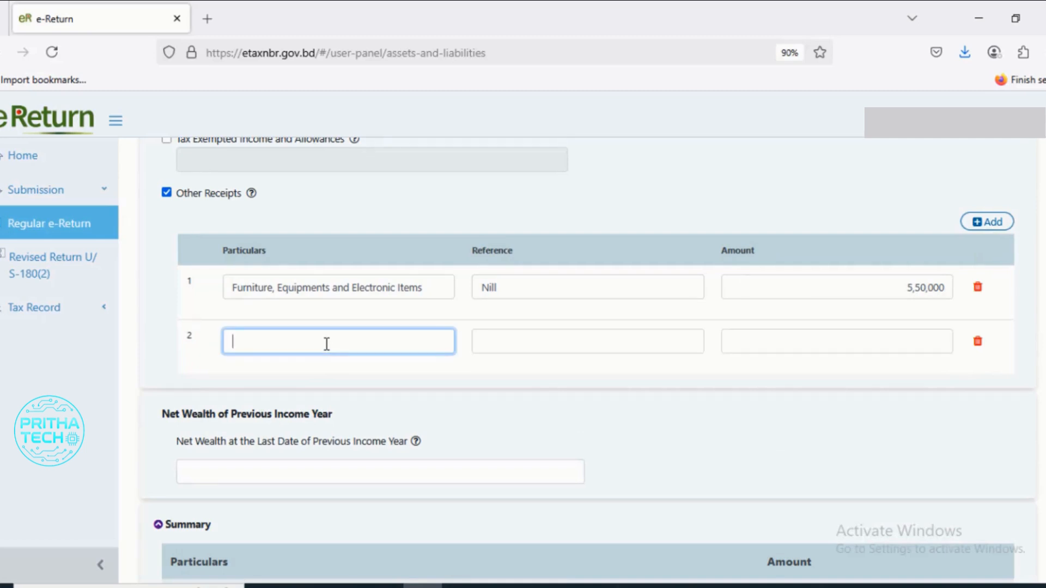
click(810, 349)
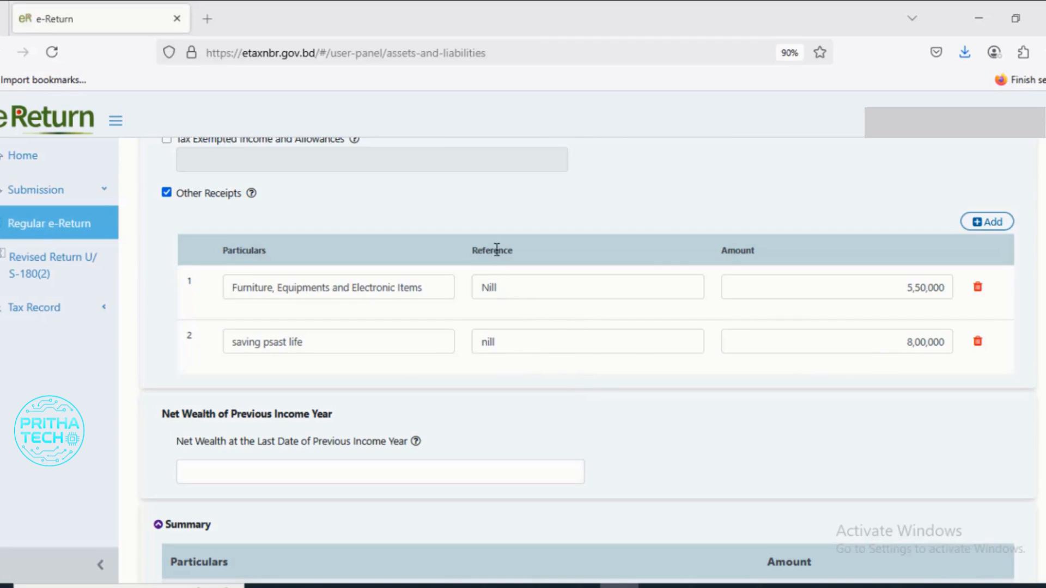
drag(472, 248, 528, 254)
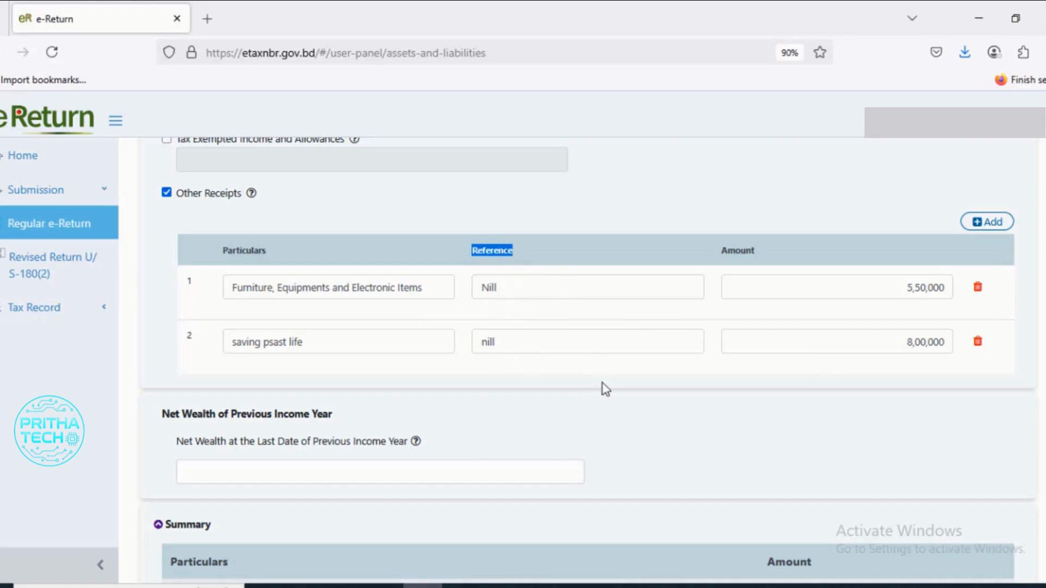
- Check the wealth Summary, save the assets and liabilities details and continue to Tax & Payment
scroll(603, 387, down, 7)
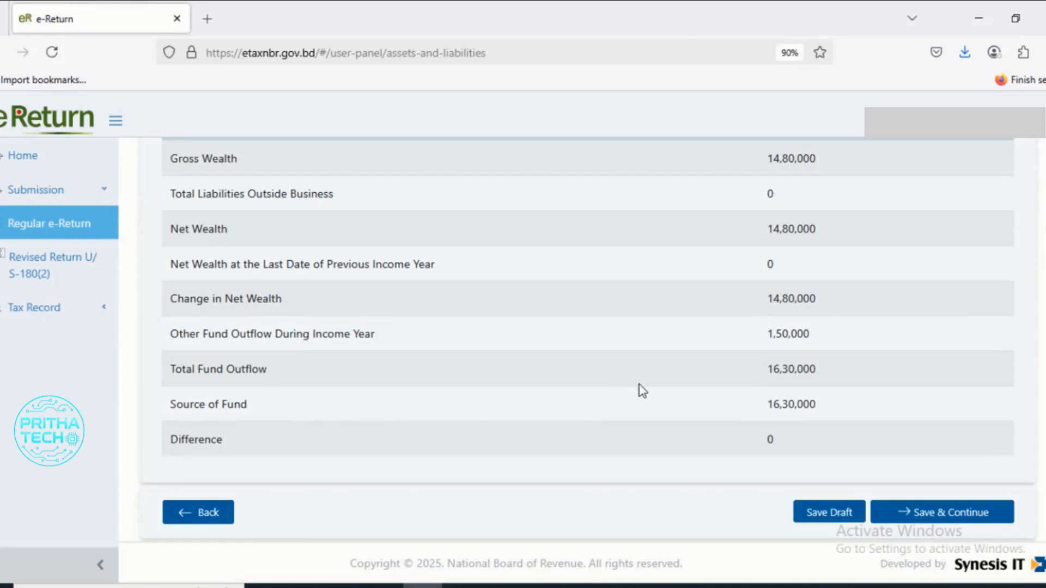
scroll(644, 388, up, 5)
scroll(657, 393, down, 5)
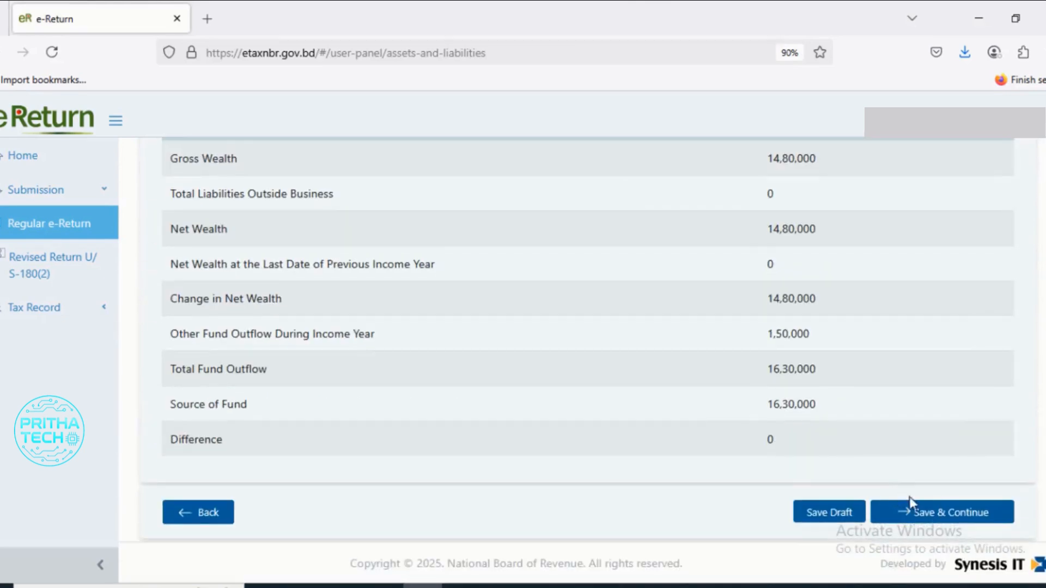
click(958, 515)
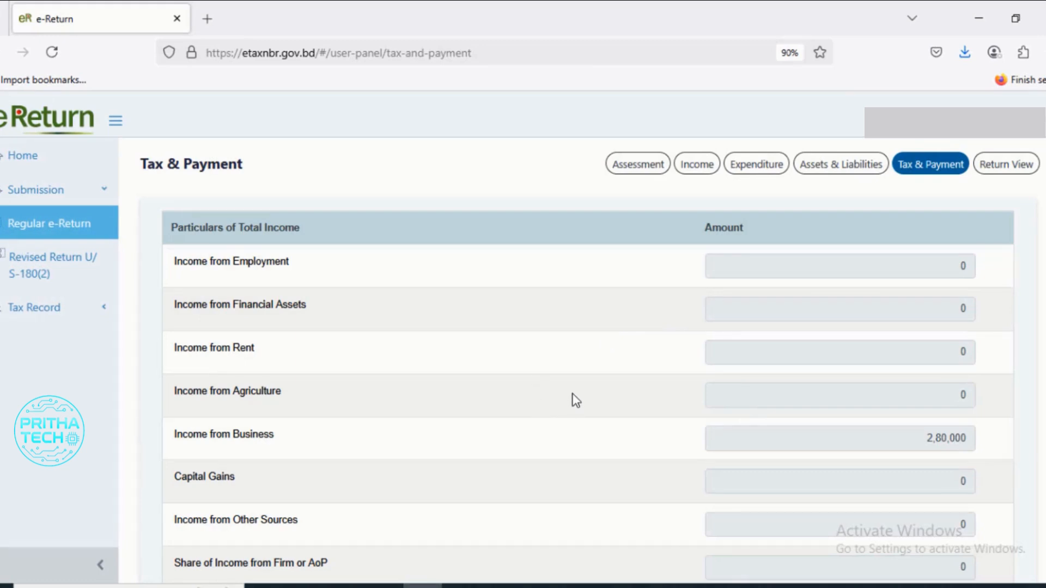
- Check the Income from Business amount in the Particulars of Total Income table
scroll(575, 401, down, 3)
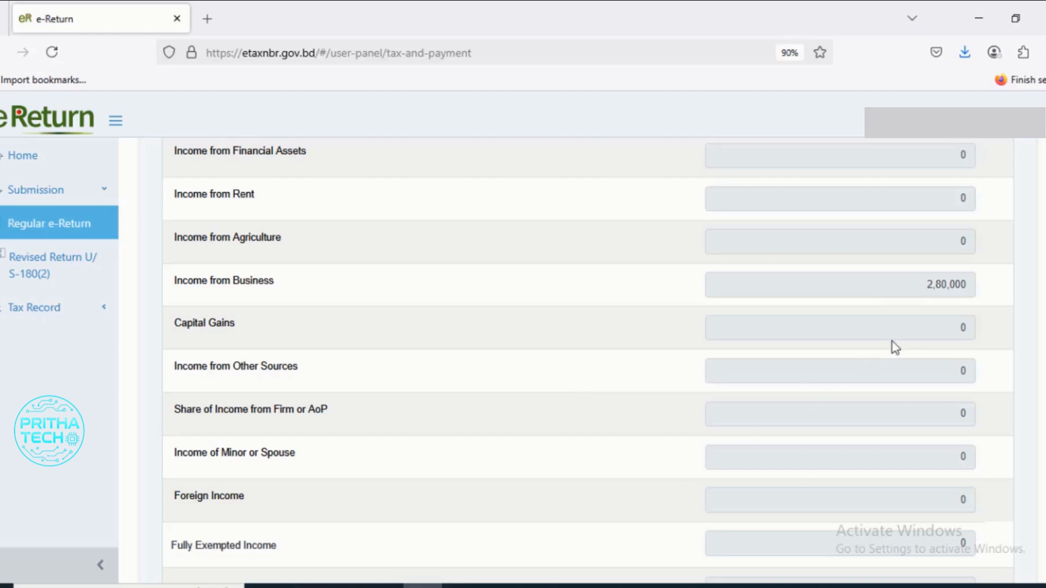
click(970, 285)
drag(969, 285, 924, 283)
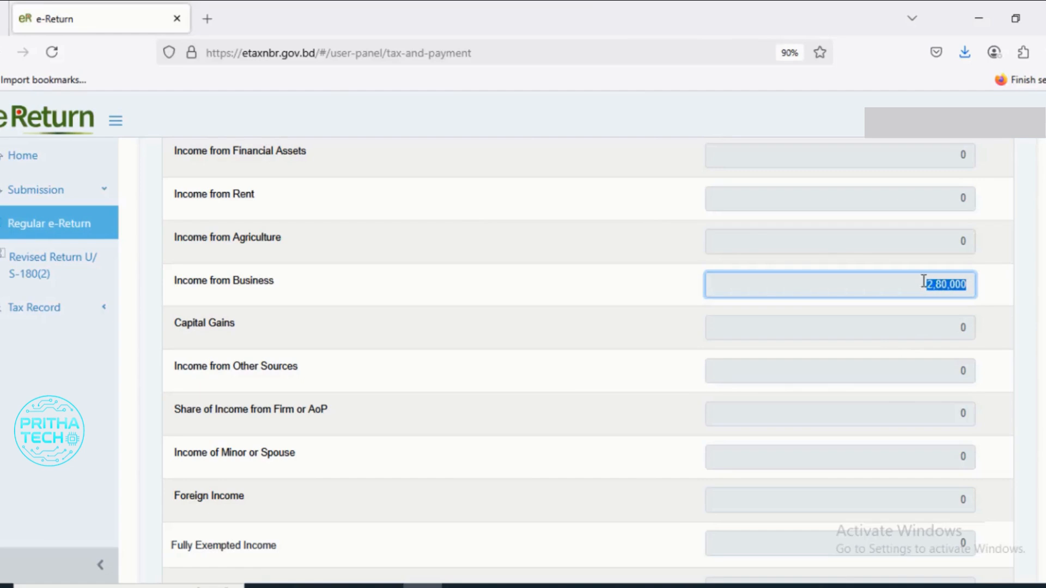
click(1004, 395)
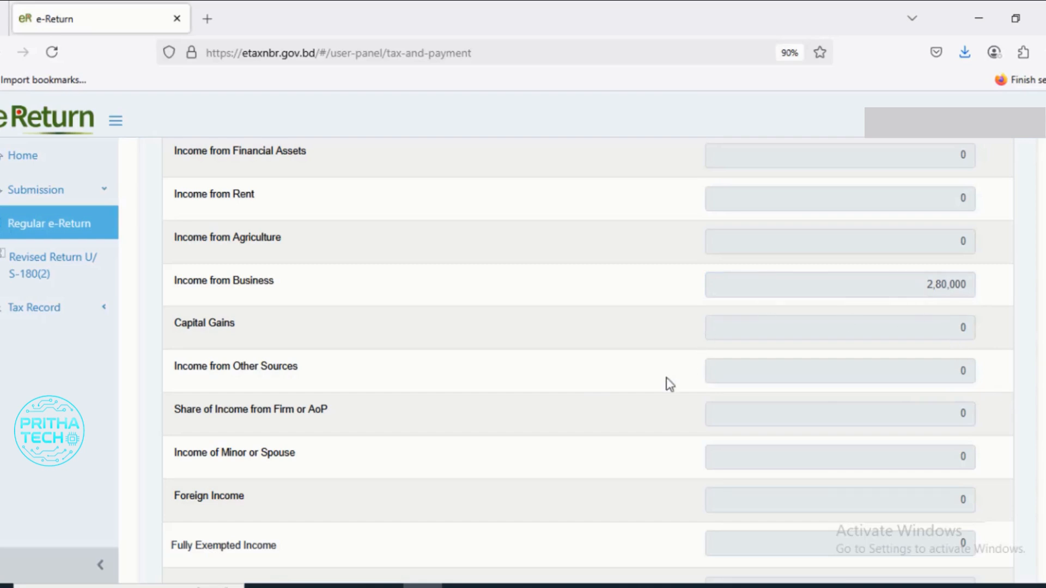
- Review the total income and final payable figures and proceed to the online return
scroll(624, 422, down, 15)
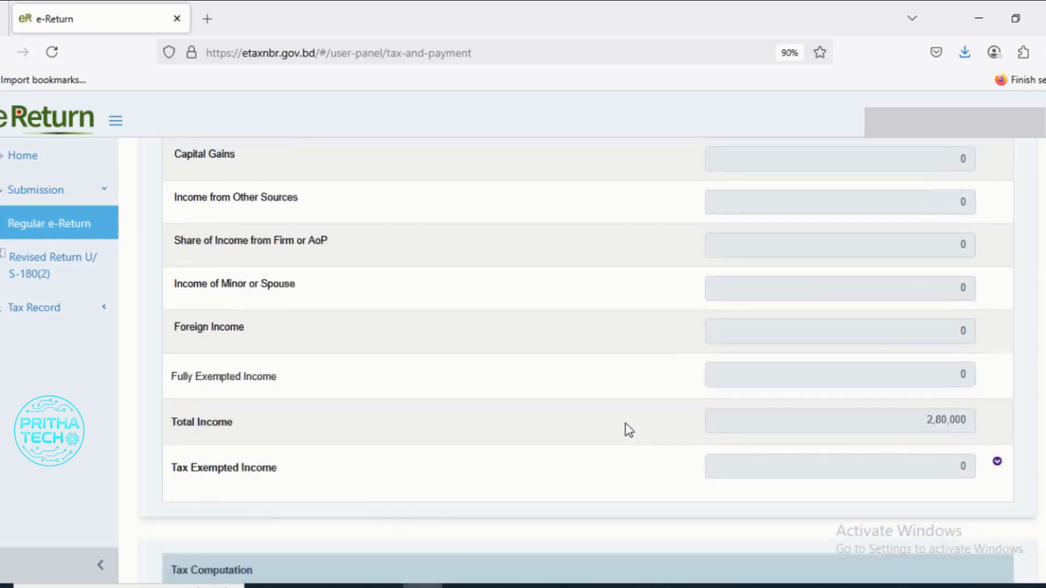
scroll(626, 423, down, 10)
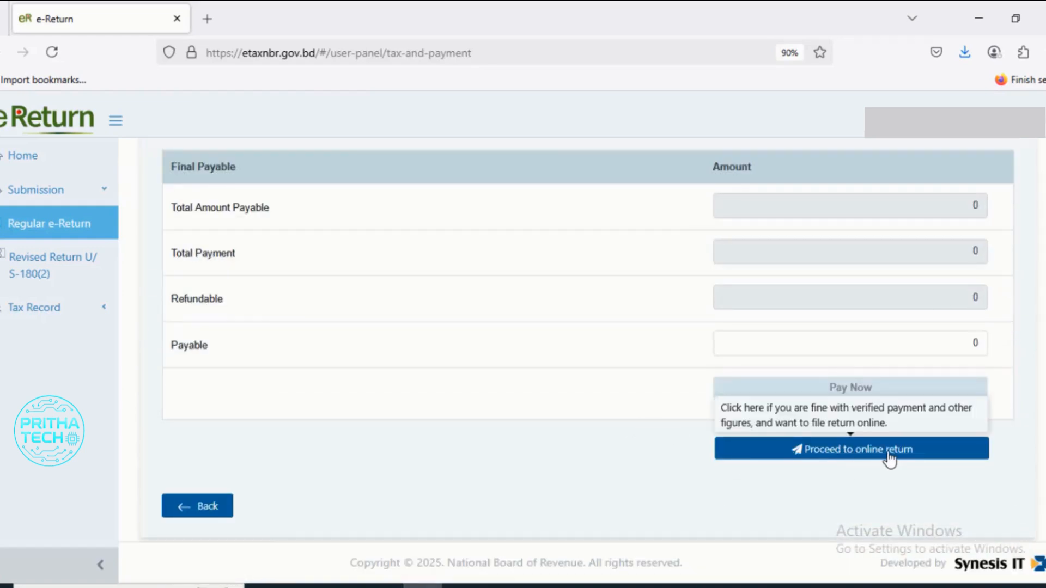
click(888, 457)
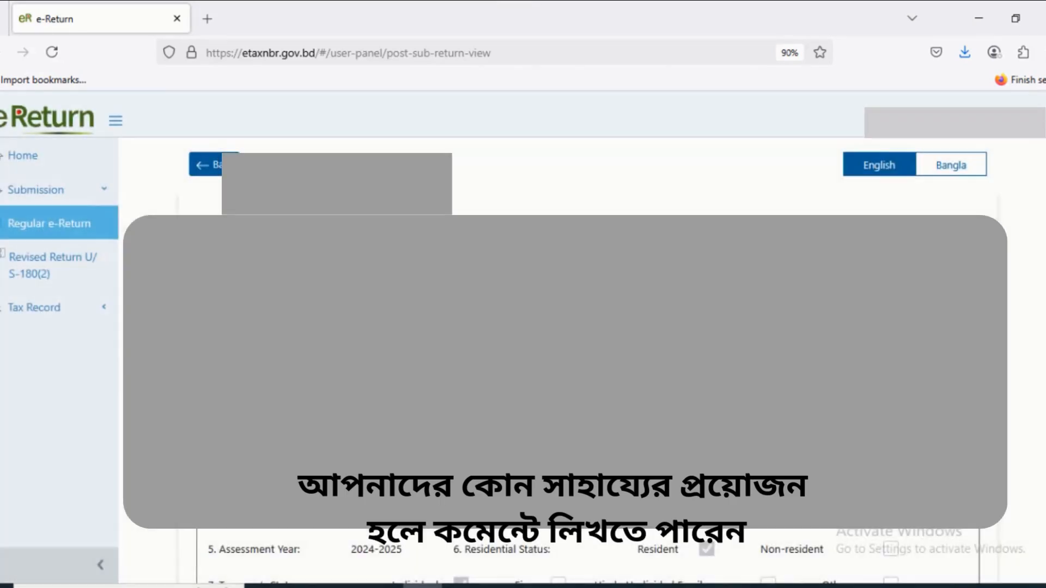
- Switch the return view to Bangla and review the whole return through to the non-agricultural properties attachment
click(954, 174)
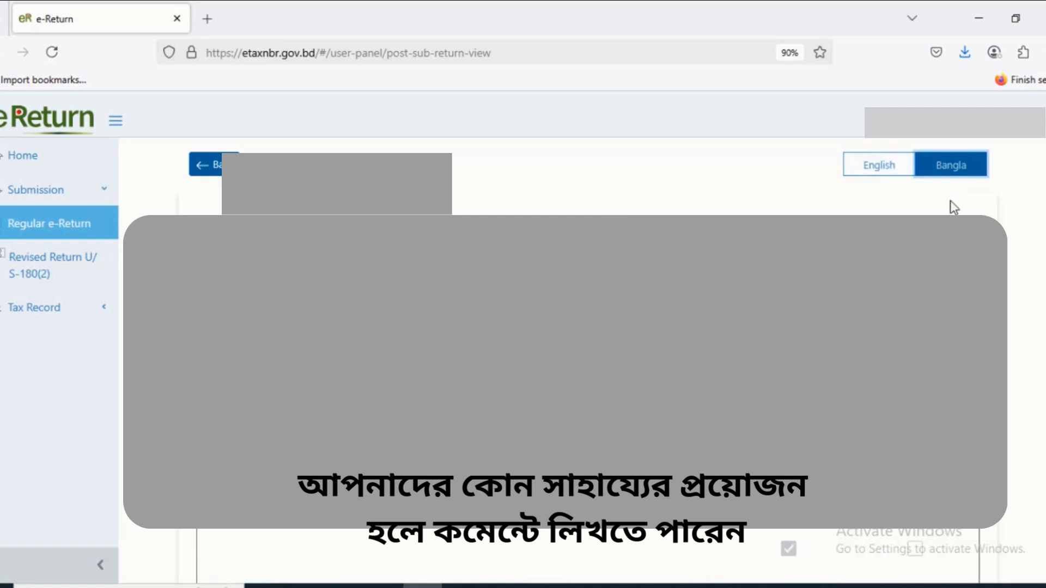
scroll(957, 201, down, 3)
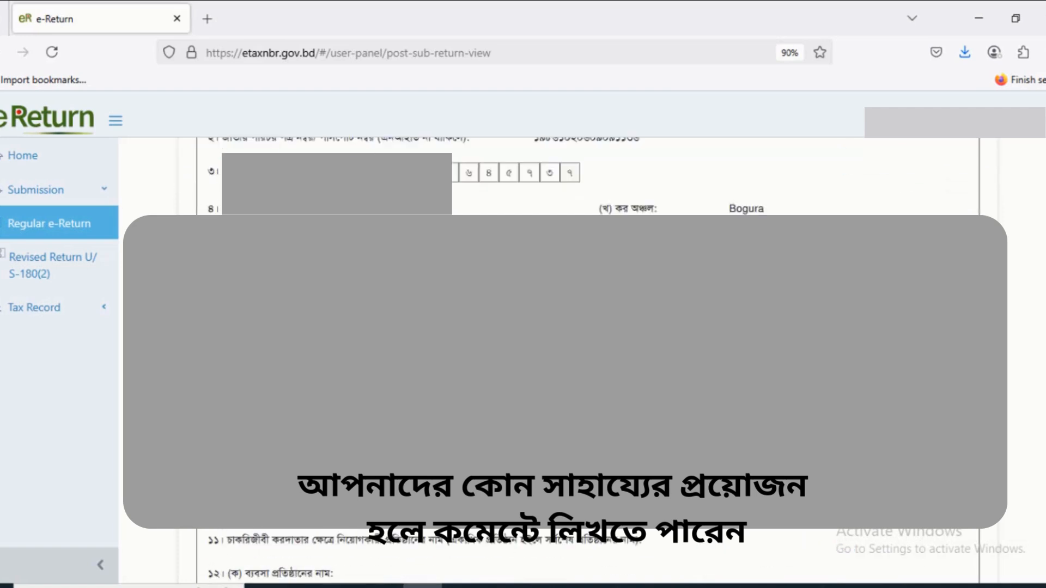
scroll(957, 201, down, 3)
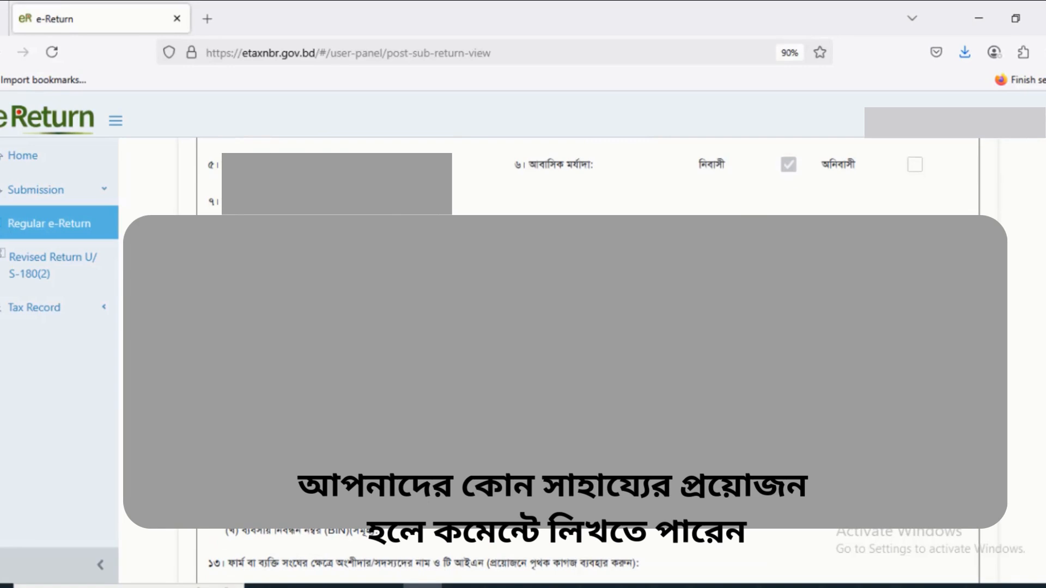
scroll(589, 359, down, 15)
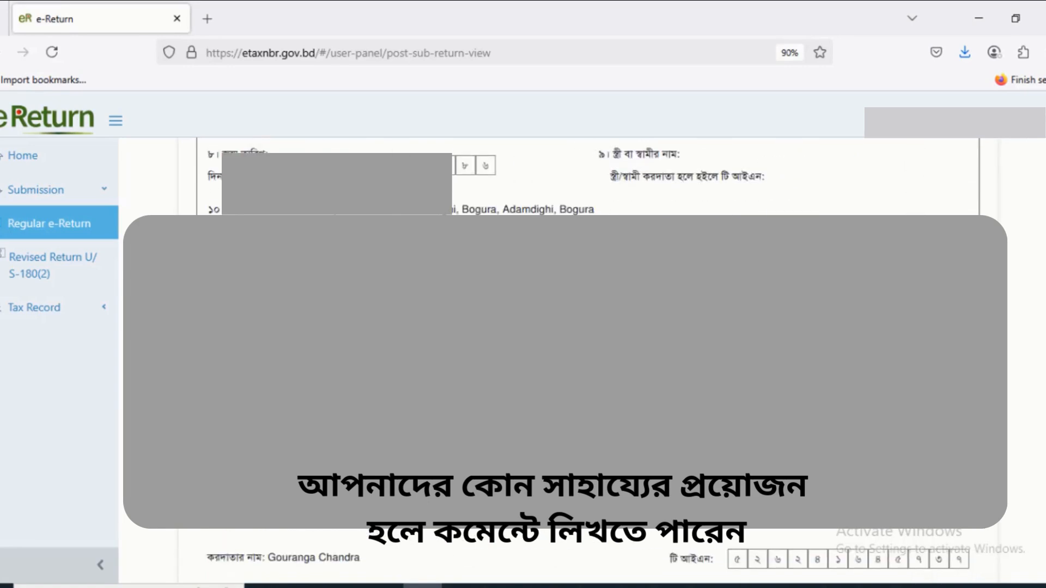
scroll(588, 359, down, 15)
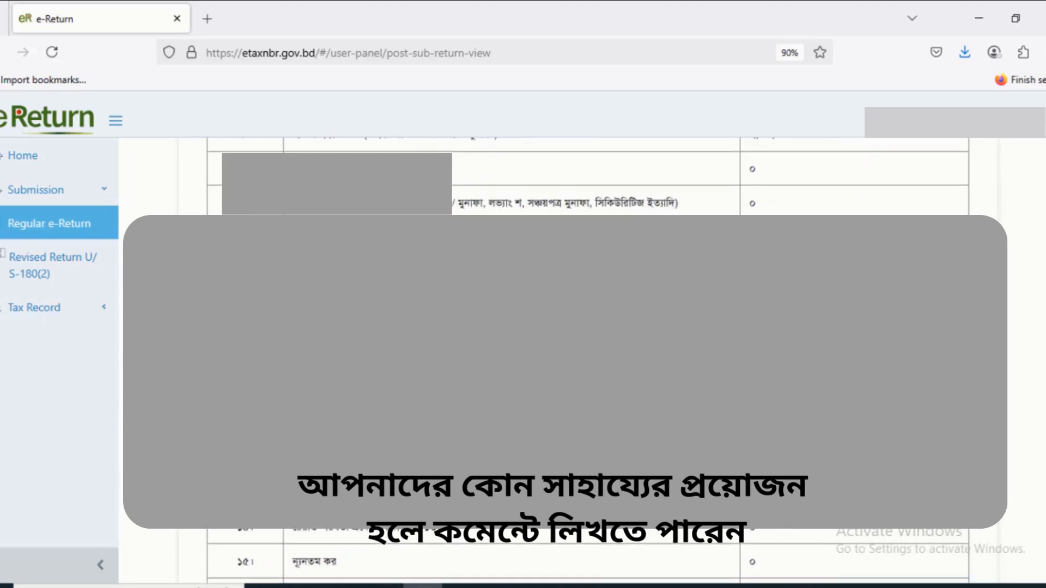
scroll(589, 360, down, 15)
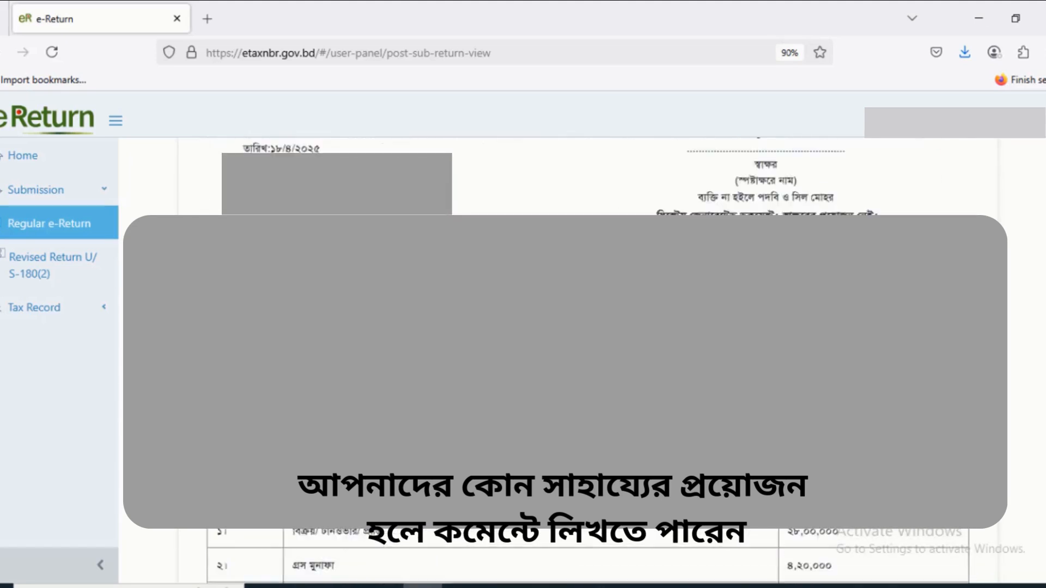
scroll(589, 360, down, 8)
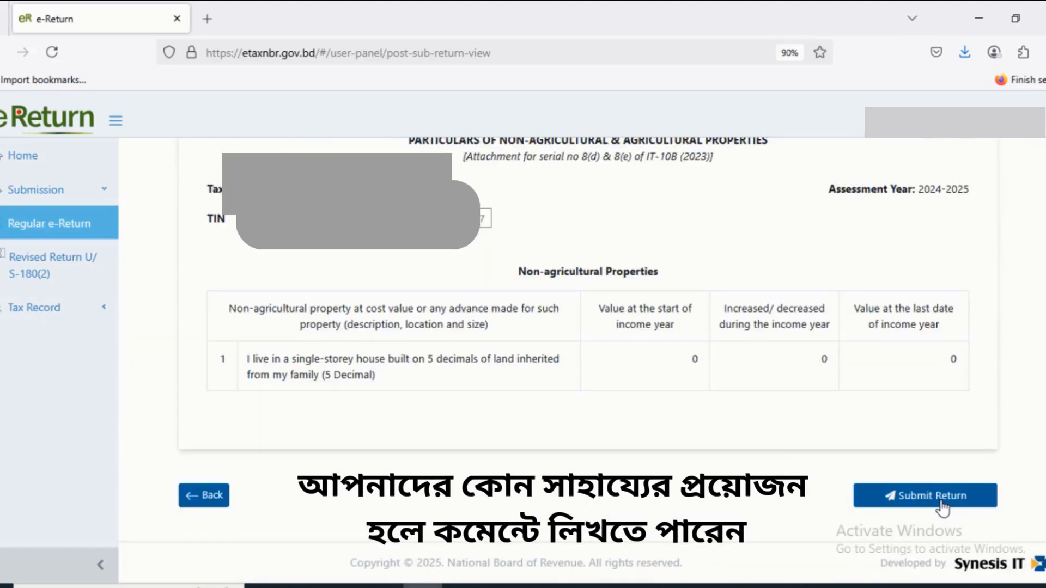
- Start submitting the return and dismiss the submission confirmation without submitting
click(942, 504)
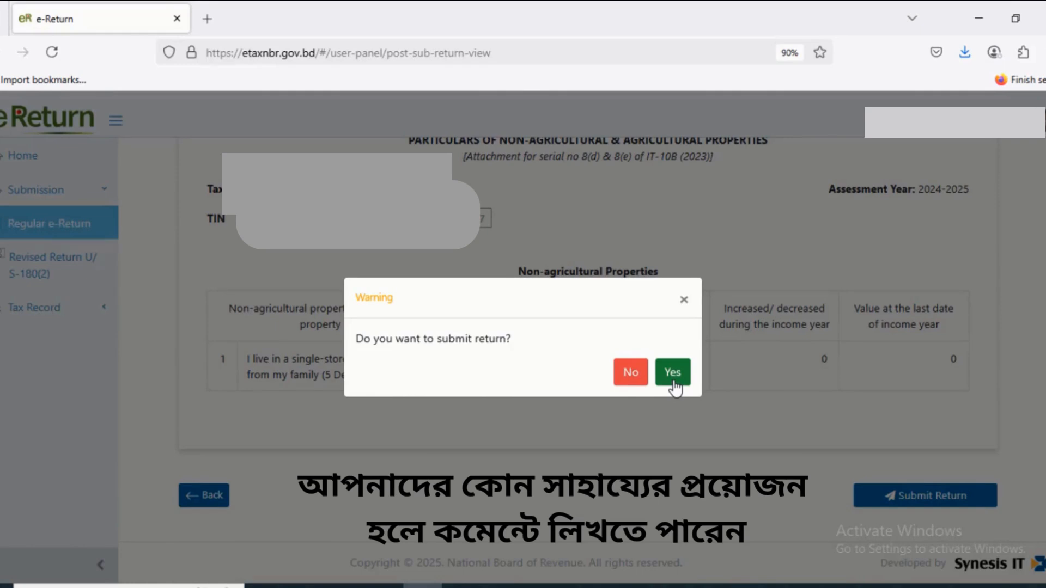
click(684, 301)
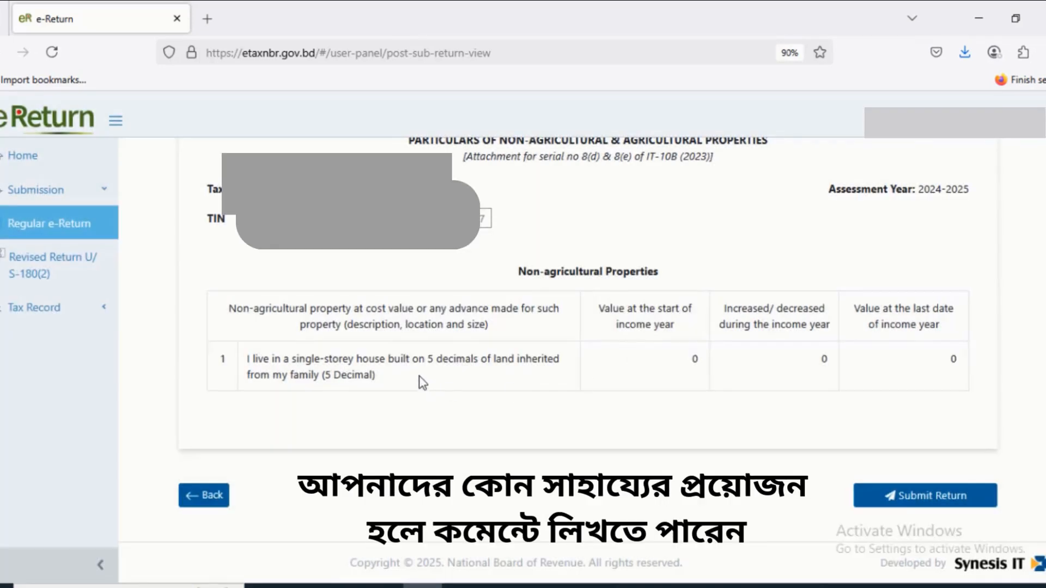